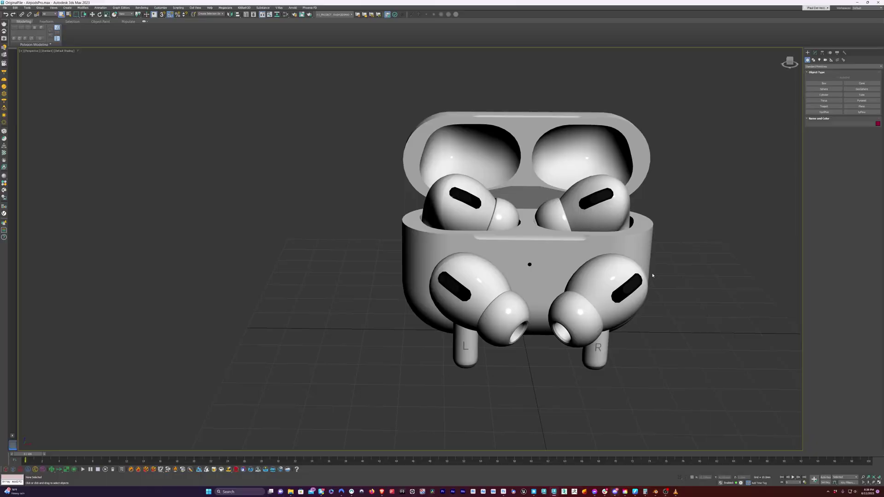
# Delete the charging case and the other earbuds, keeping only the free-standing left earbud
pyautogui.scroll(-4, 613, 280)
pyautogui.click(333, 286)
pyautogui.click(404, 310)
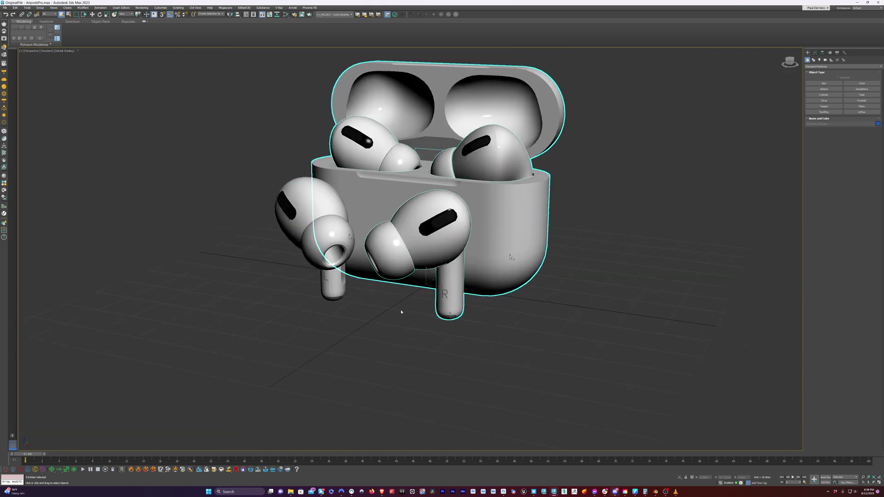
pyautogui.press('Delete')
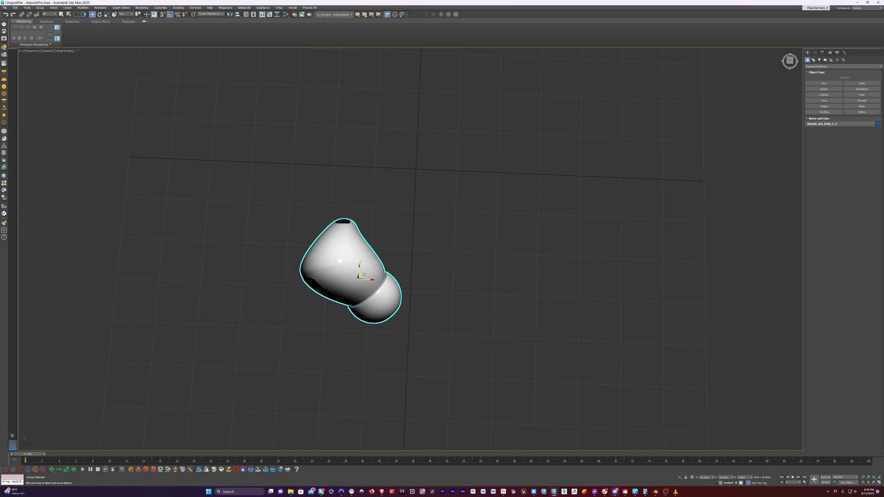
# Move the left earbud toward the center of the grid and frame it from the front
pyautogui.moveTo(355, 266); pyautogui.dragTo(428, 164)
pyautogui.moveTo(436, 278)
pyautogui.keyDown('alt'); pyautogui.mouseDown(button='middle')
pyautogui.moveTo(434, 246)
pyautogui.moveTo(429, 299)
pyautogui.moveTo(426, 279)
pyautogui.mouseUp(button='middle'); pyautogui.keyUp('alt')
pyautogui.scroll(5, 428, 245)
pyautogui.moveTo(434, 269); pyautogui.dragTo(429, 289, button='middle')
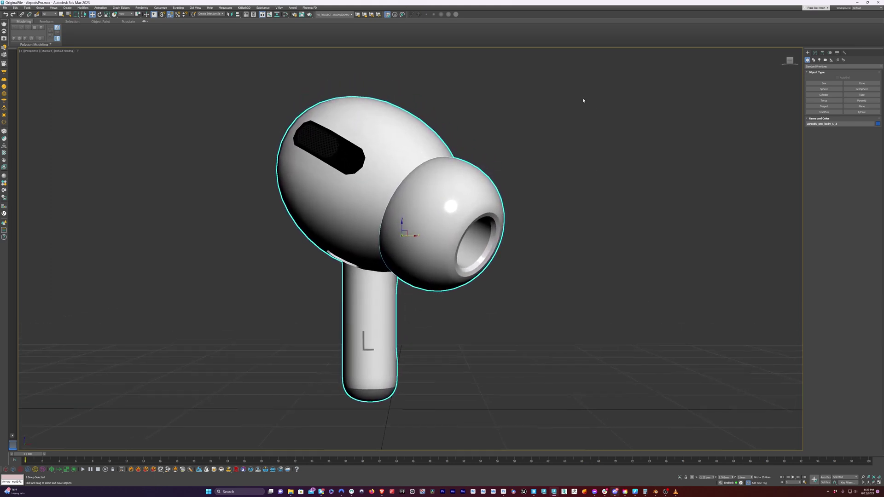
# Rotate the earbud about its vertical axis until the stem and the side speaker grille face the view
pyautogui.press('e')
pyautogui.moveTo(401, 237); pyautogui.dragTo(443, 233)
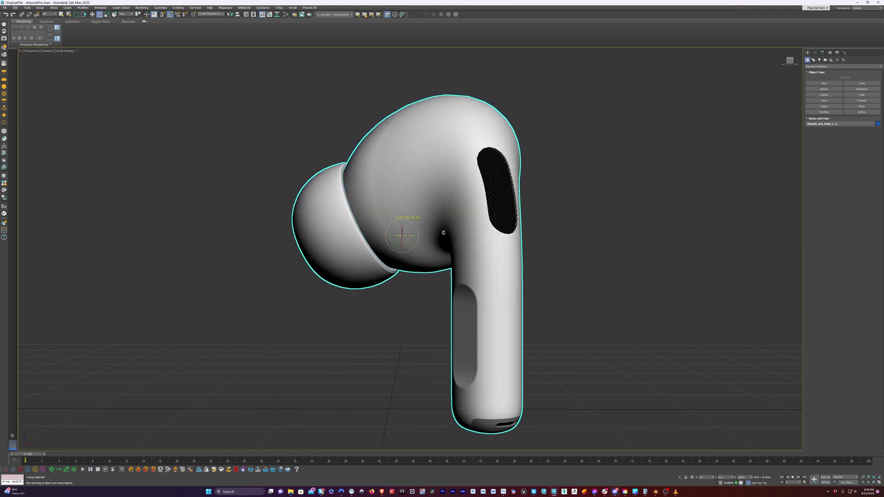
pyautogui.press('w')
# Frame a close-up of the earbud's head and speaker grille in the Perspective view to match the reference shot
pyautogui.scroll(3, 393, 276)
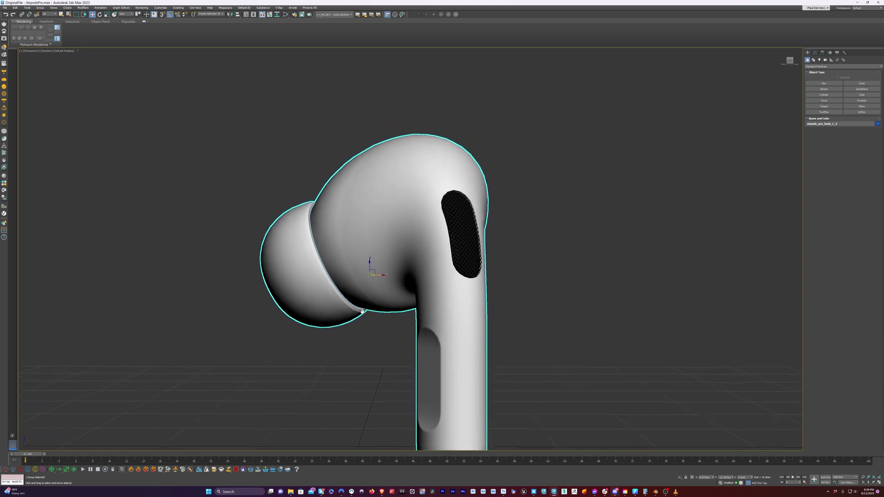
pyautogui.scroll(5, 392, 276)
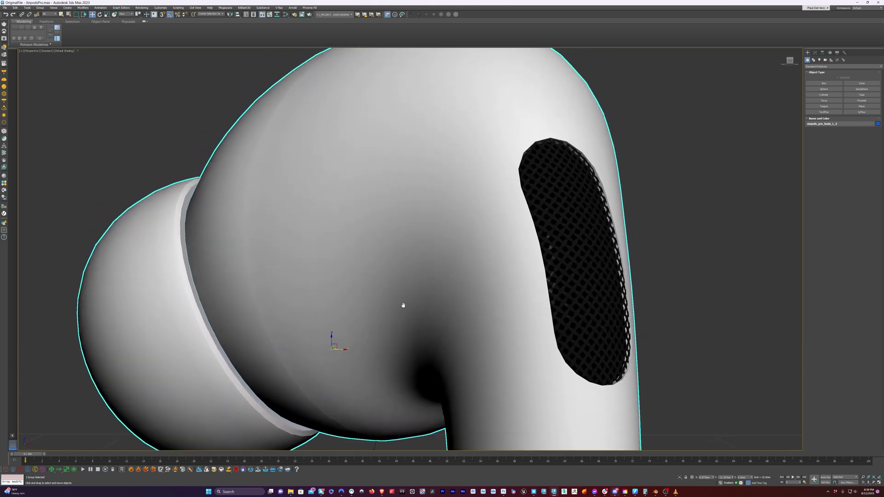
pyautogui.scroll(3, 404, 283)
pyautogui.scroll(-3, 406, 281)
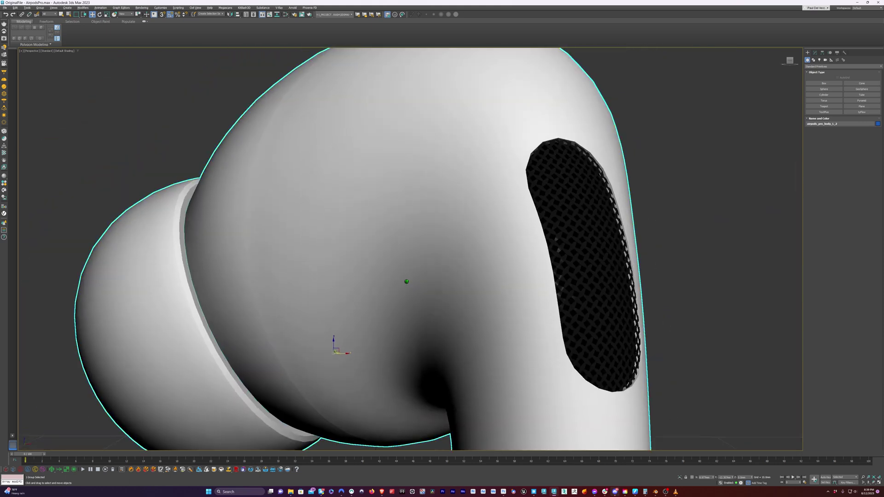
pyautogui.scroll(2, 406, 281)
pyautogui.scroll(2, 406, 281)
pyautogui.moveTo(404, 276); pyautogui.dragTo(410, 277, button='middle')
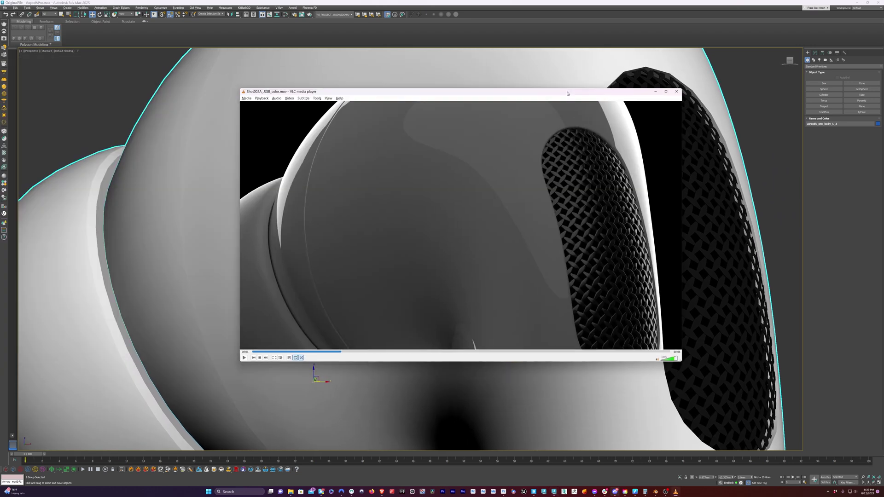
# Fine-tune the earbud's rotation so the grille placement matches the reference shot
pyautogui.press('e')
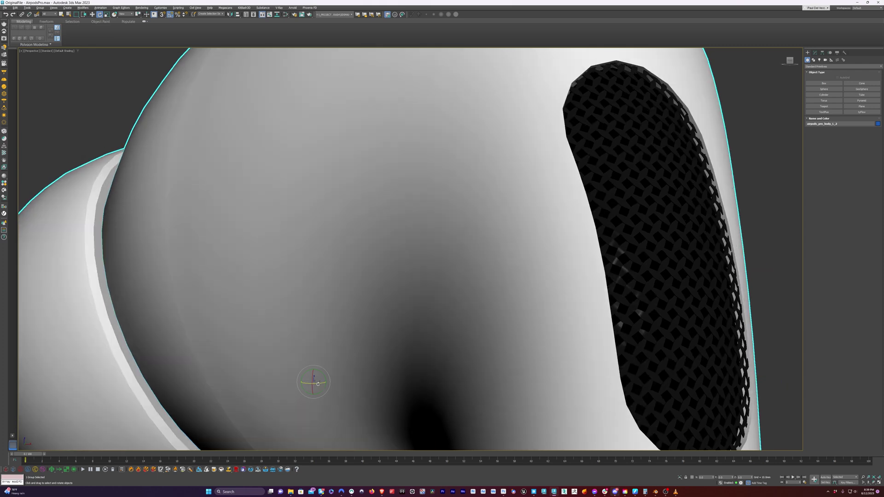
pyautogui.keyDown('alt'); pyautogui.moveTo(318, 383); pyautogui.dragTo(307, 111, button='middle'); pyautogui.keyUp('alt')
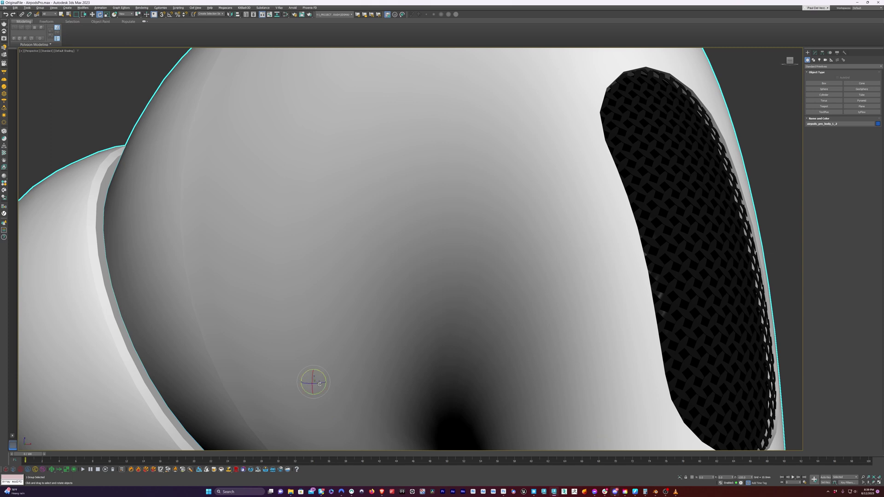
pyautogui.moveTo(317, 383); pyautogui.dragTo(317, 384)
pyautogui.moveTo(425, 247); pyautogui.dragTo(418, 253, button='middle')
# Check the framing against the reference video in VLC, create a physical camera from the current view, and show all four viewports
pyautogui.hotkey('alt', 'Tab')
pyautogui.moveTo(507, 98); pyautogui.dragTo(0, 50)
pyautogui.click(378, 225)
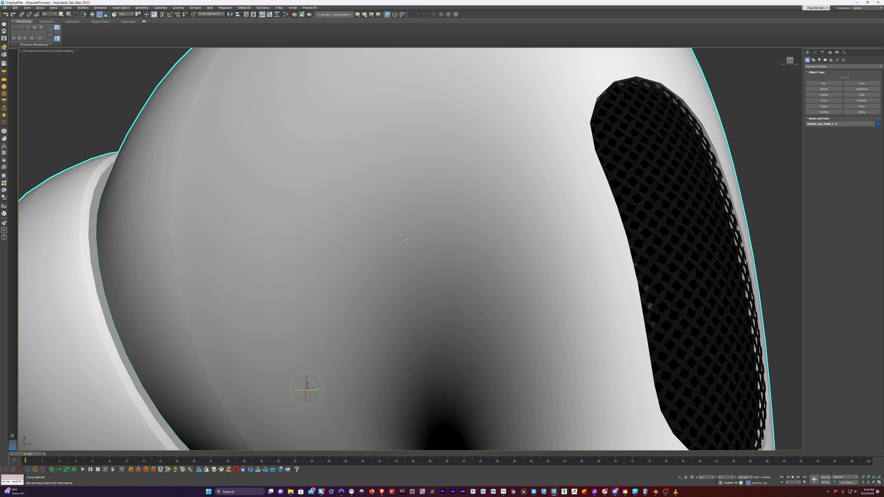
pyautogui.hotkey('ctrl', 'c')
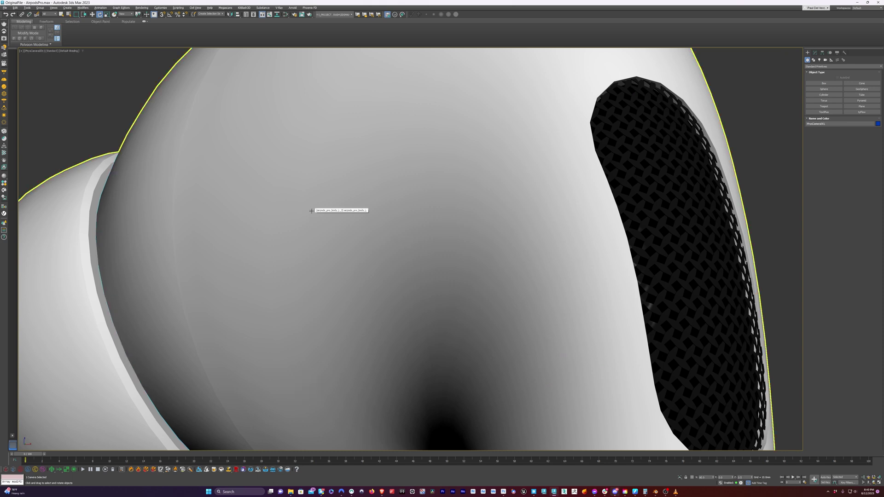
pyautogui.hotkey('alt', 'w')
pyautogui.click(451, 279)
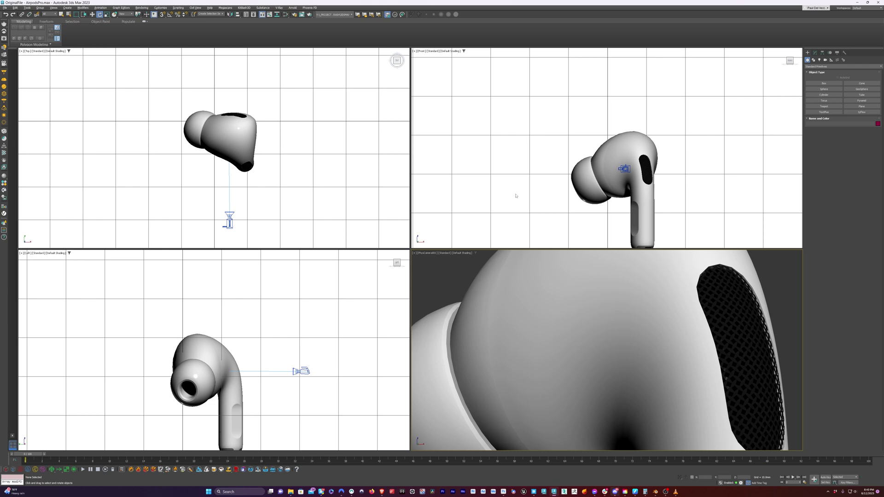
# Set the environment background color to black
pyautogui.press('8')
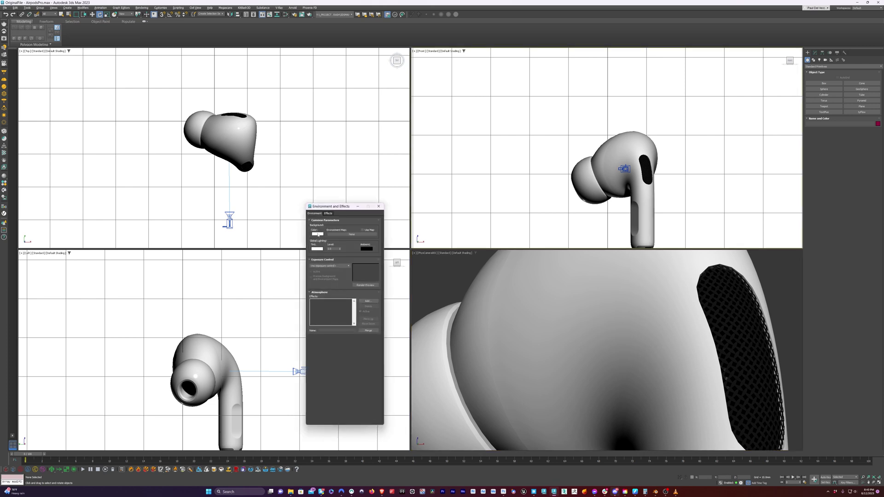
pyautogui.click(316, 235)
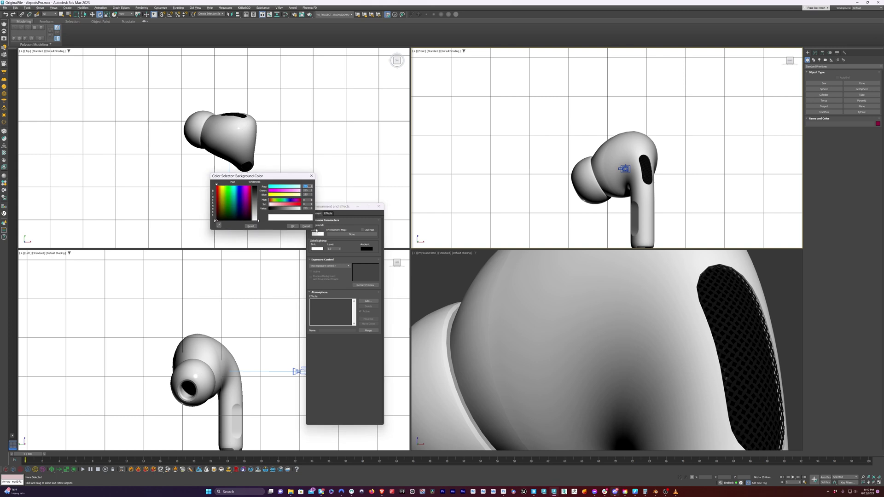
pyautogui.moveTo(256, 195); pyautogui.dragTo(256, 184)
pyautogui.click(292, 227)
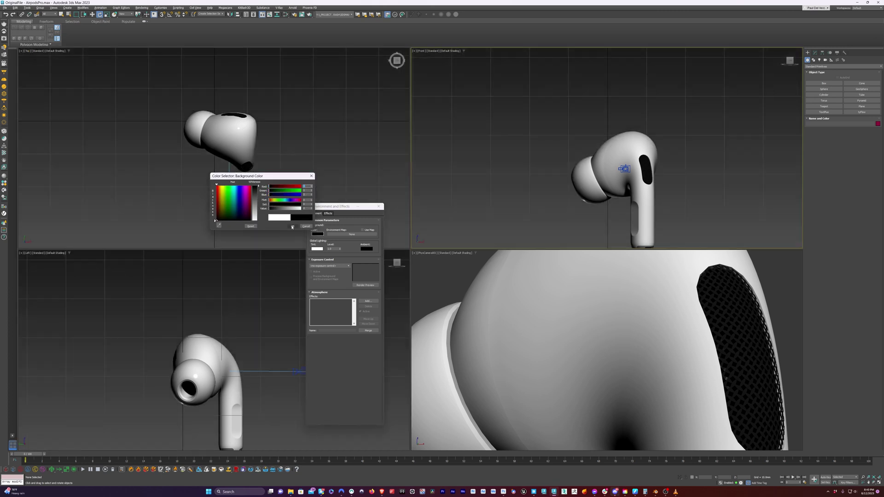
pyautogui.click(292, 226)
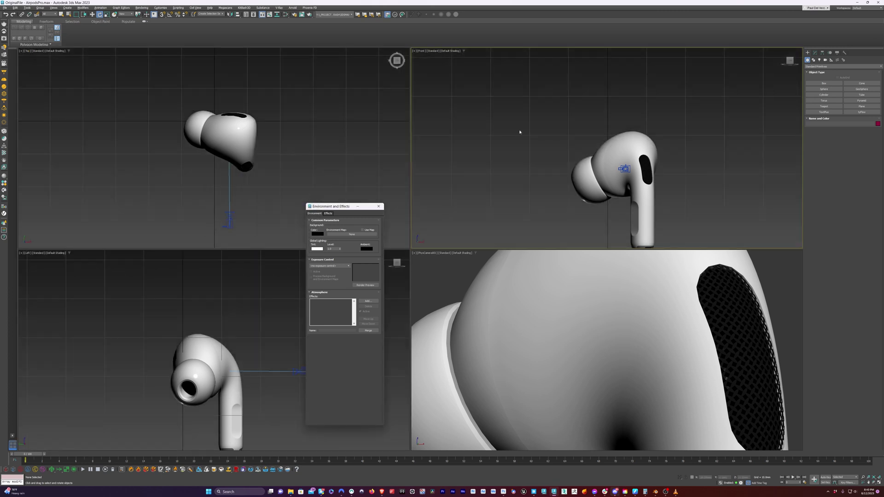
pyautogui.click(378, 207)
# Change the Front viewport to Perspective and frame the whole earbud together with the camera
pyautogui.click(421, 51)
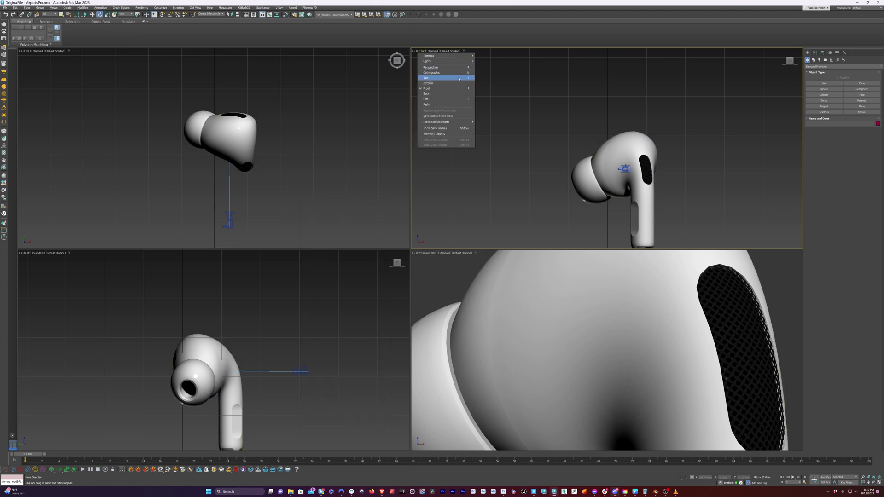
pyautogui.click(450, 68)
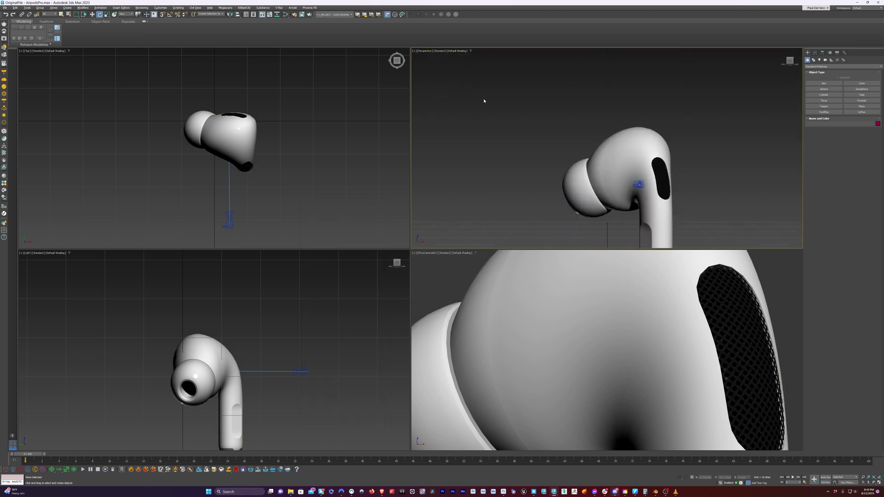
pyautogui.keyDown('alt'); pyautogui.moveTo(496, 122); pyautogui.dragTo(600, 170, button='middle'); pyautogui.keyUp('alt')
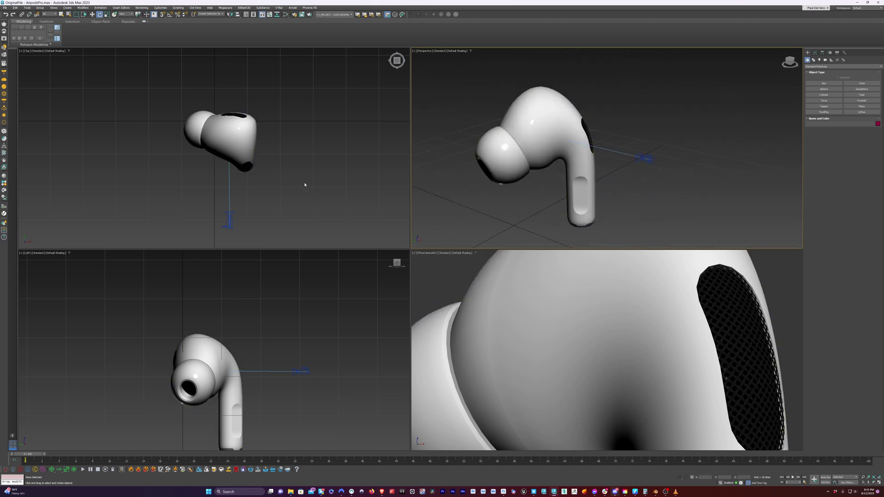
# Shorten the physical camera's target distance so the target sits just in front of the earbud
pyautogui.click(647, 158)
pyautogui.moveTo(511, 160)
pyautogui.keyDown('alt'); pyautogui.mouseDown(button='middle')
pyautogui.moveTo(568, 176)
pyautogui.moveTo(521, 154)
pyautogui.mouseUp(button='middle'); pyautogui.keyUp('alt')
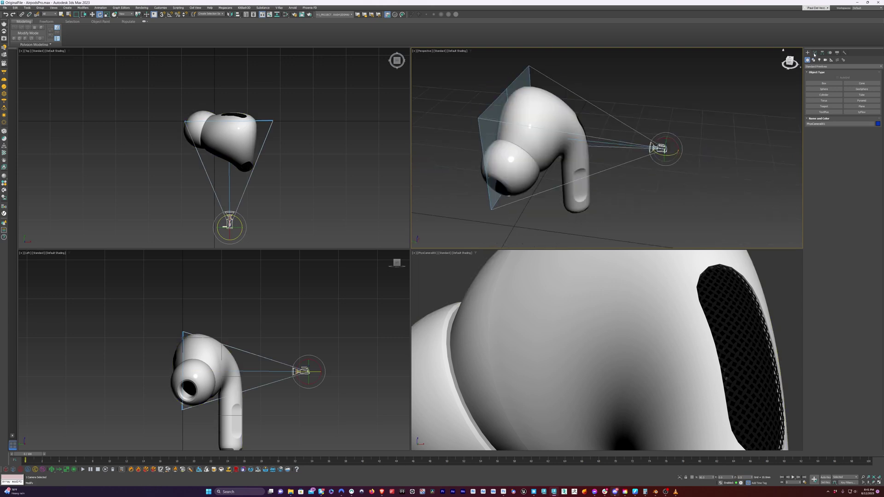
pyautogui.click(815, 53)
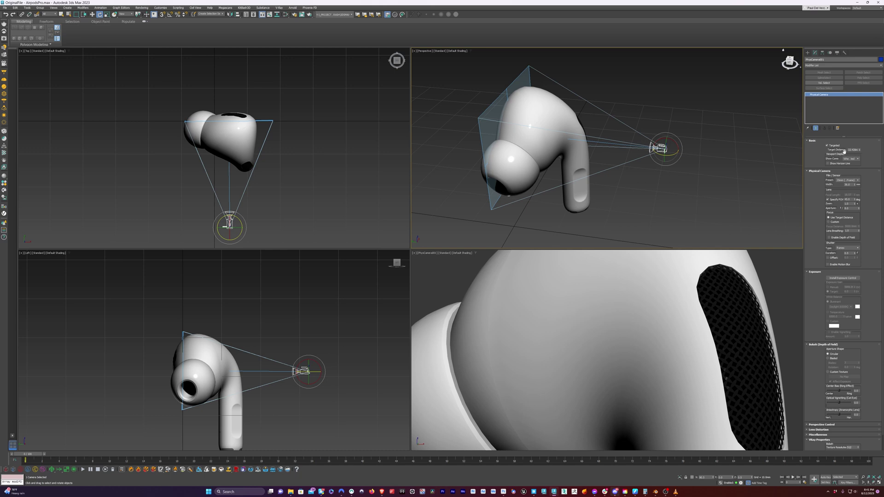
pyautogui.moveTo(859, 150); pyautogui.dragTo(860, 161)
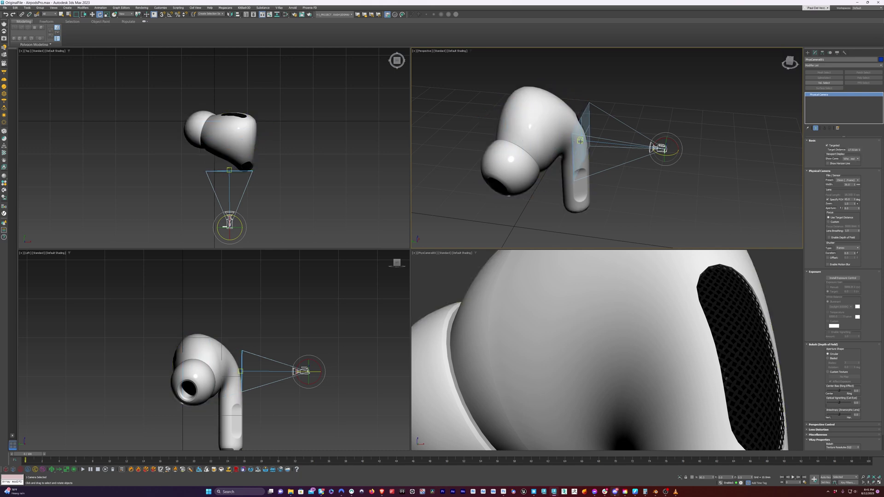
# Move the camera target slightly closer to the earbud along the camera's line of sight
pyautogui.click(580, 141)
pyautogui.press('w')
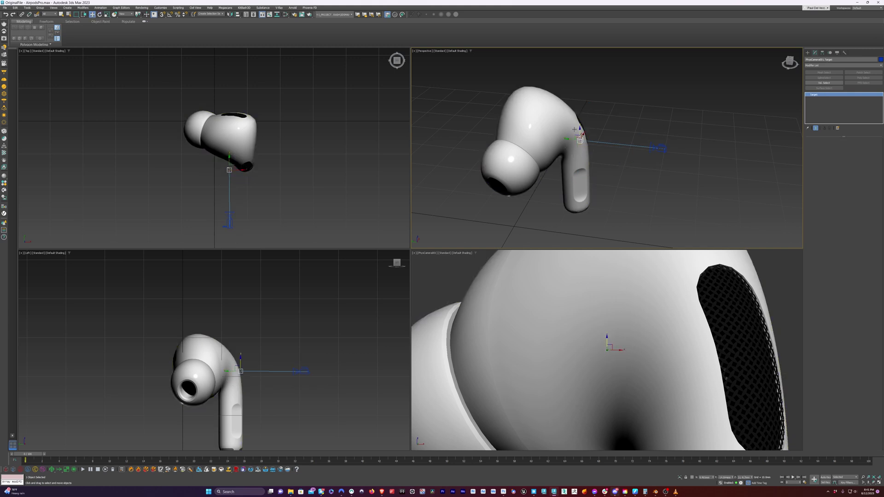
pyautogui.moveTo(574, 129); pyautogui.dragTo(555, 141)
pyautogui.keyDown('alt'); pyautogui.moveTo(556, 141); pyautogui.dragTo(594, 183, button='middle'); pyautogui.keyUp('alt')
# Nudge the physical camera sideways in the Top view so it lines up straight with its target
pyautogui.moveTo(293, 193); pyautogui.dragTo(336, 186, button='middle')
pyautogui.scroll(5, 294, 212)
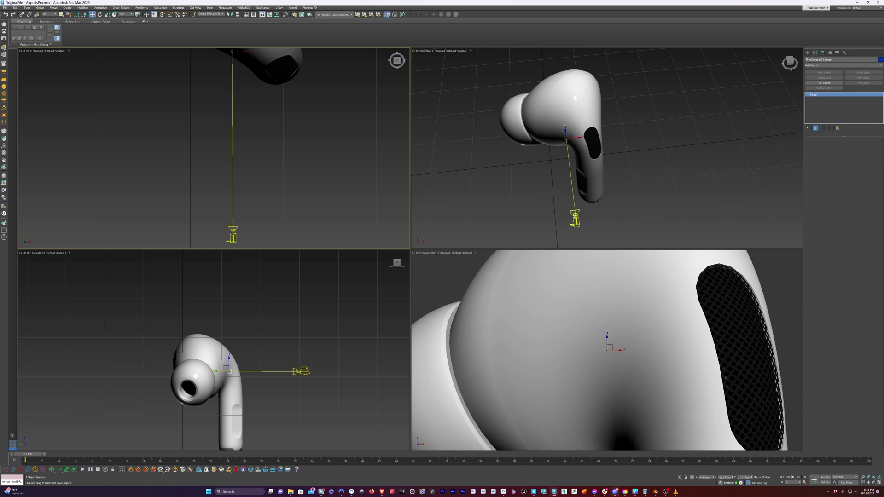
pyautogui.moveTo(216, 240); pyautogui.dragTo(254, 244)
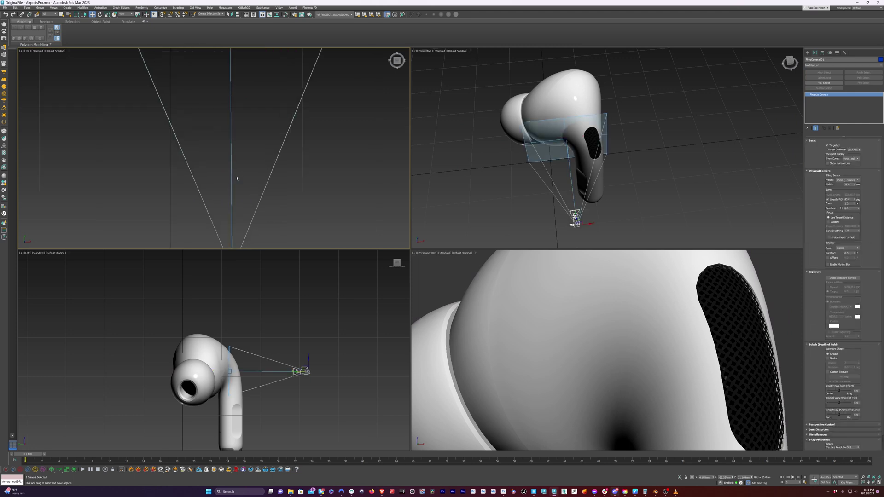
pyautogui.moveTo(248, 244); pyautogui.dragTo(247, 243)
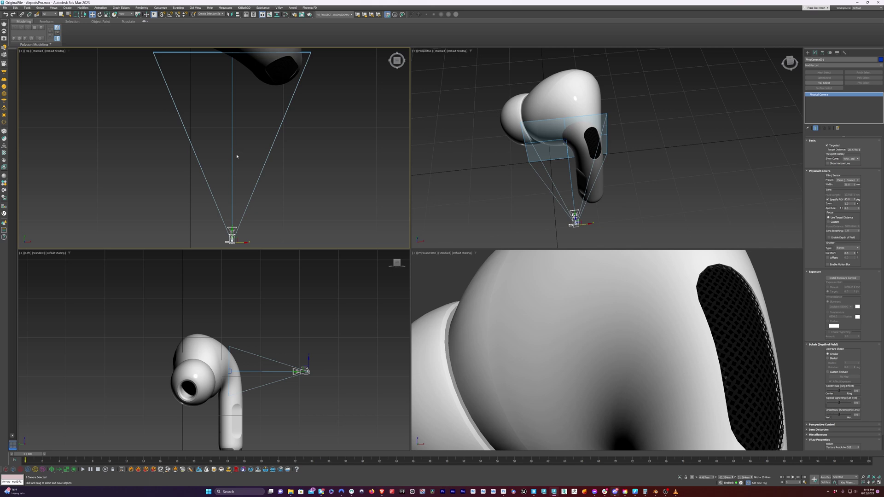
pyautogui.scroll(2, 231, 187)
pyautogui.scroll(-3, 229, 177)
pyautogui.keyDown('alt'); pyautogui.moveTo(529, 201); pyautogui.dragTo(566, 185, button='middle'); pyautogui.keyUp('alt')
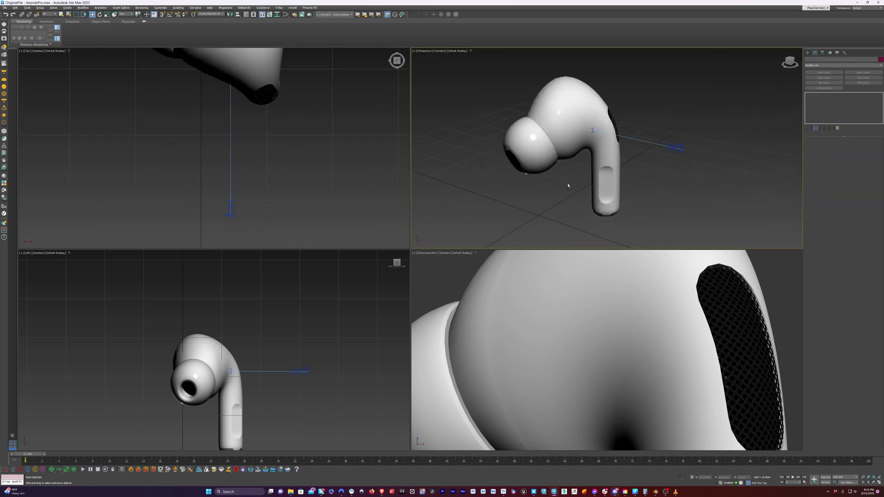
pyautogui.keyDown('alt'); pyautogui.moveTo(592, 130); pyautogui.dragTo(545, 198, button='middle'); pyautogui.keyUp('alt')
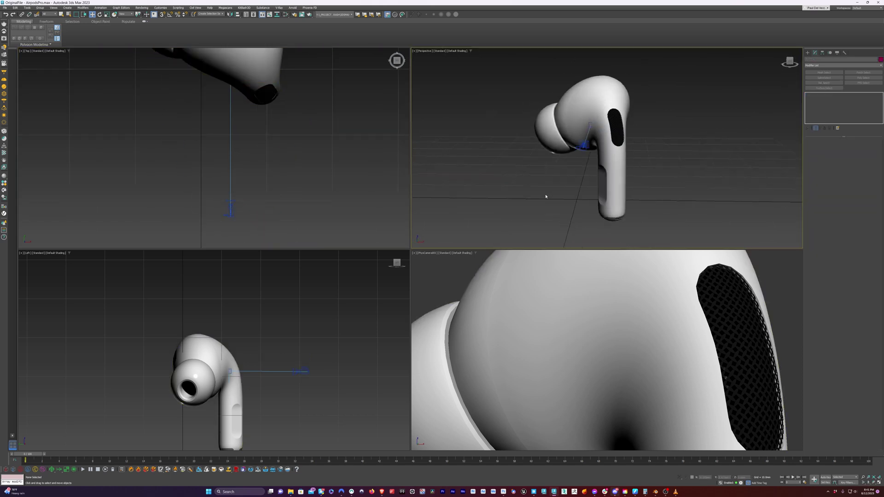
# Open the layer list and rename the layer holding the earbud parts to AIRPODS
pyautogui.click(428, 283)
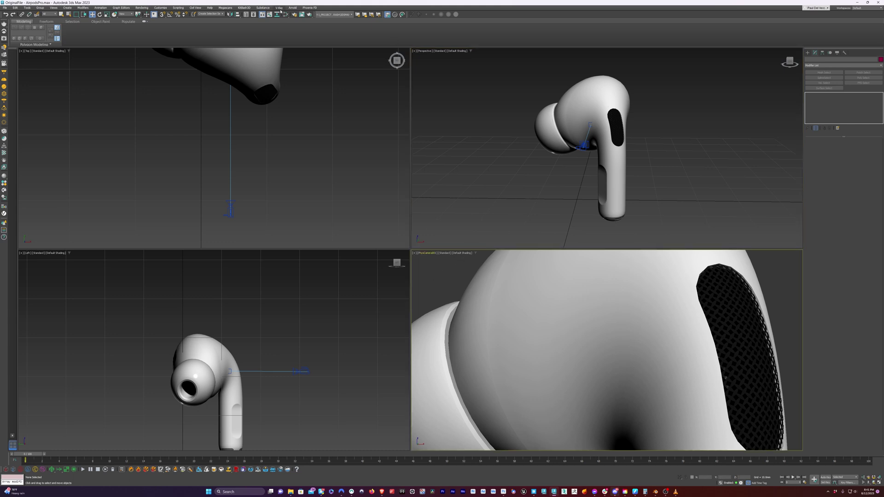
pyautogui.click(251, 15)
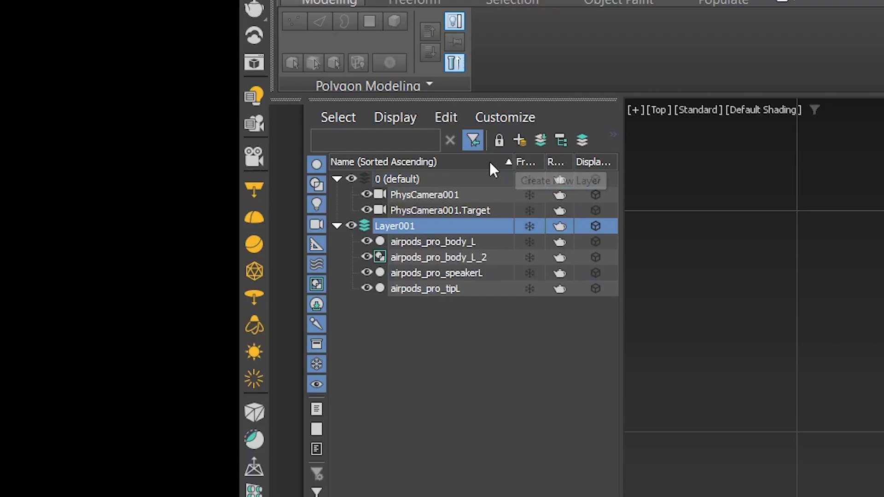
pyautogui.click(403, 227)
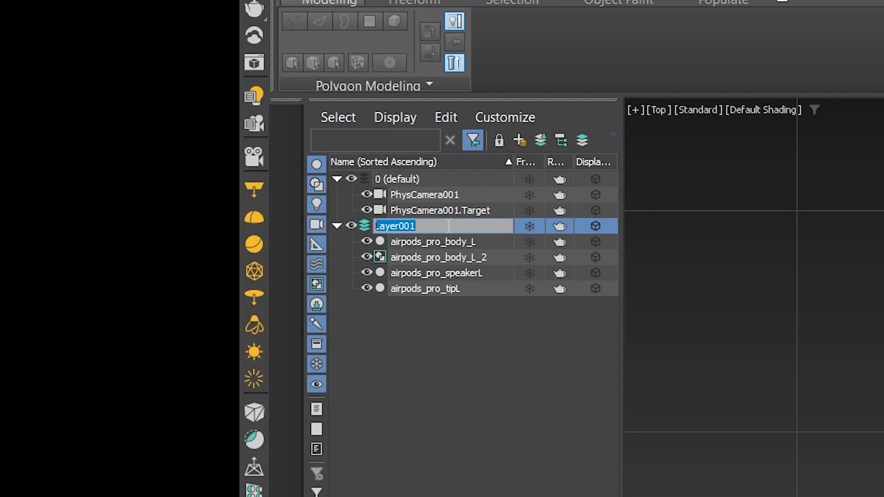
pyautogui.write('AIRPODS')
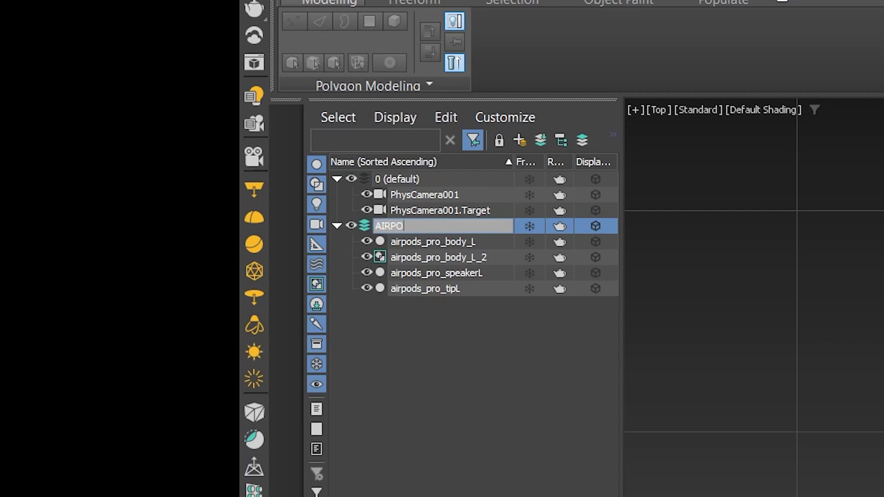
pyautogui.press('Return')
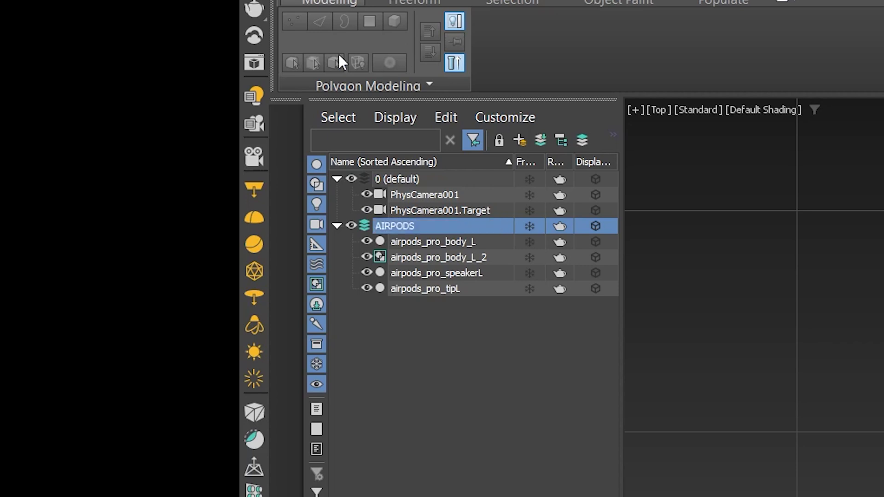
pyautogui.click(417, 201)
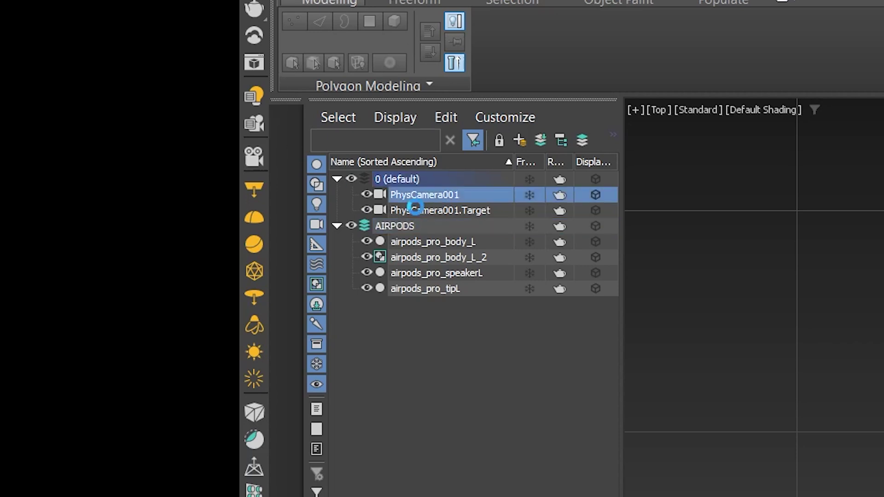
pyautogui.click(441, 197)
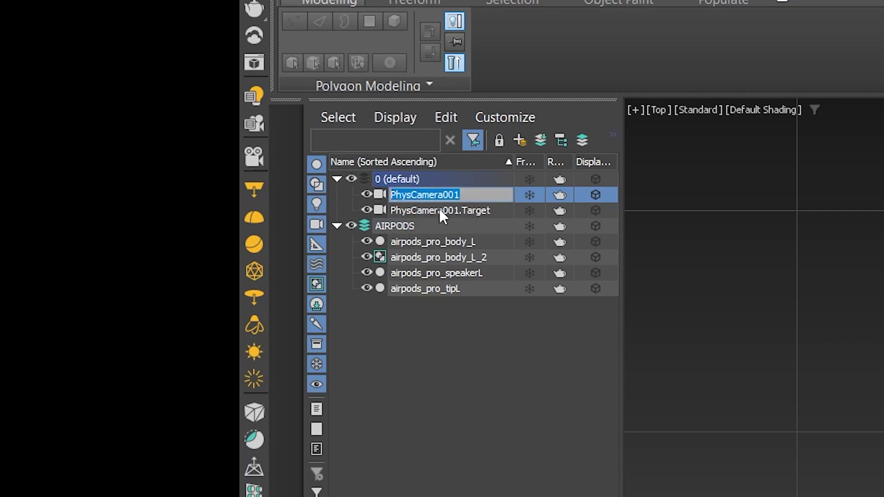
pyautogui.click(439, 209)
pyautogui.click(829, 295)
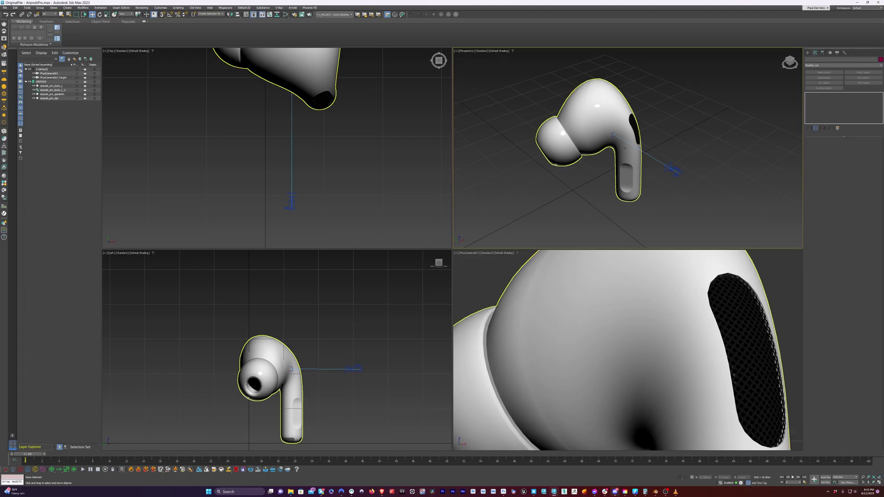
# Try moving the physical camera without its target in the Perspective view, and undo the move
pyautogui.click(672, 174)
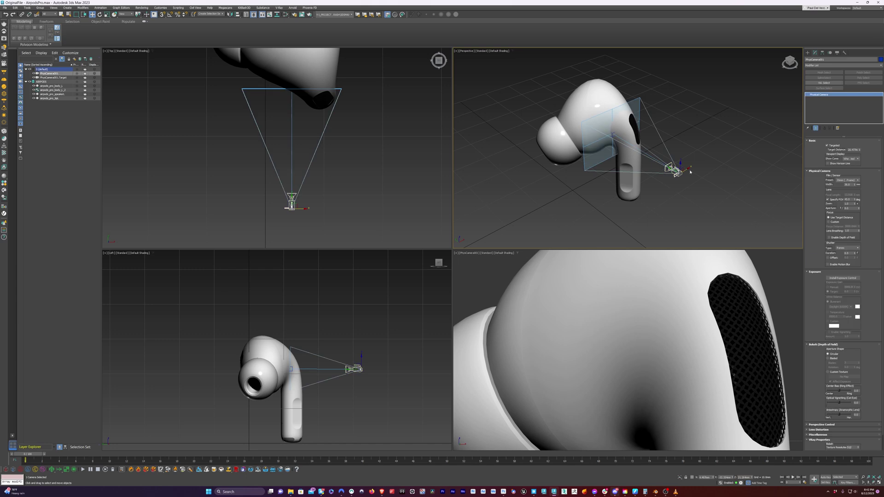
pyautogui.moveTo(687, 169); pyautogui.dragTo(630, 184)
pyautogui.hotkey('ctrl', 'z')
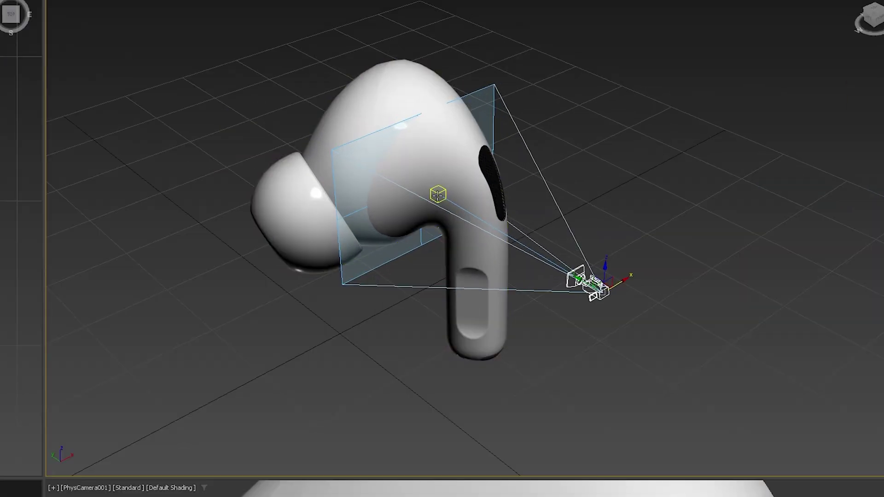
# Try moving the camera and its target together along X in the Perspective view, and return them to their starting position
pyautogui.click(455, 209)
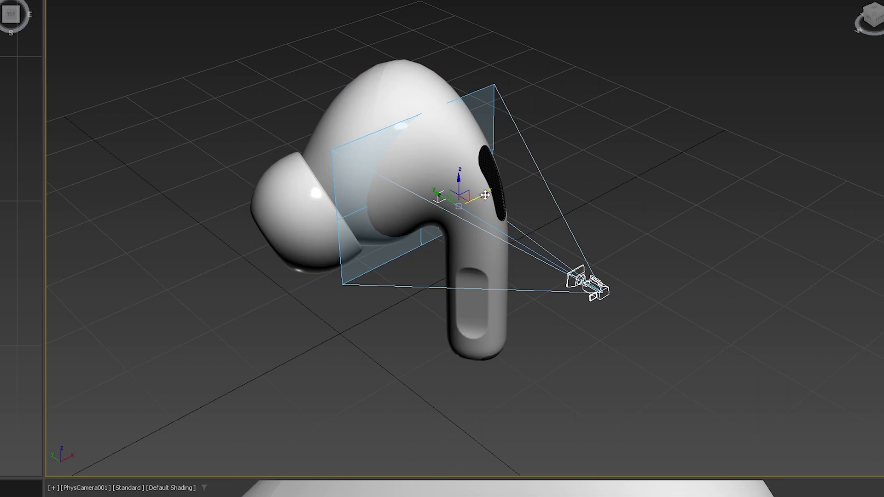
pyautogui.moveTo(484, 196); pyautogui.dragTo(441, 205)
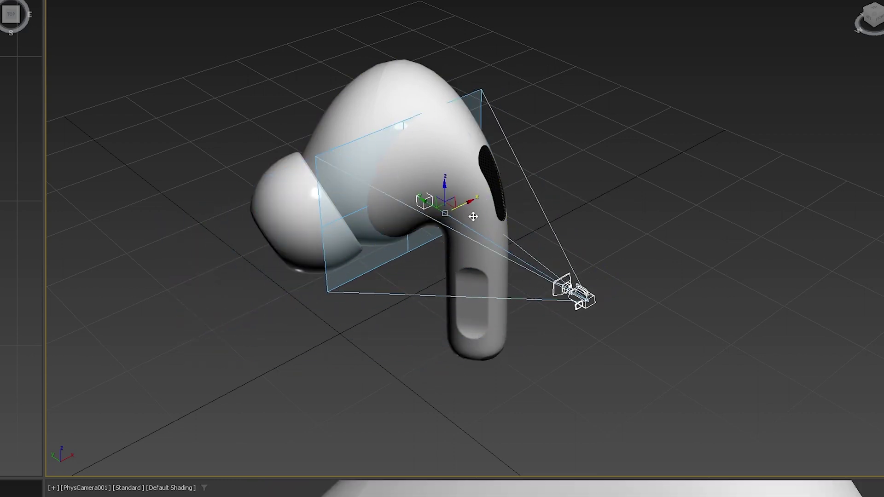
pyautogui.moveTo(612, 154); pyautogui.dragTo(625, 146)
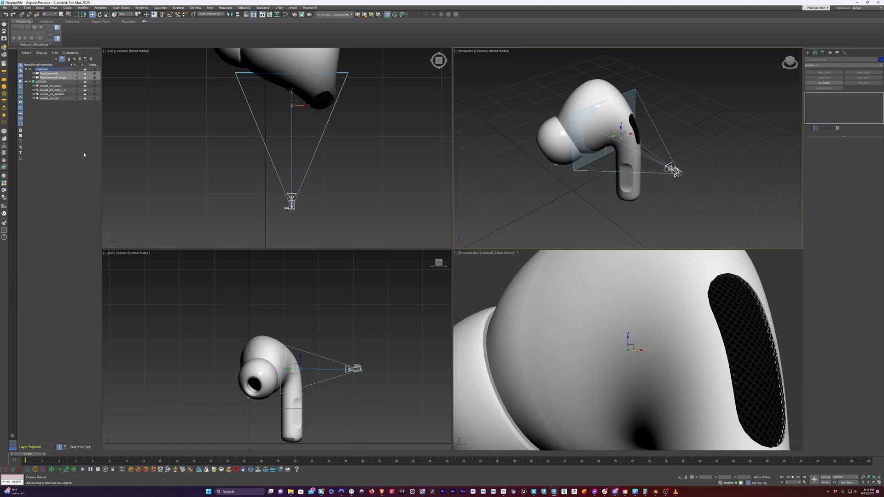
pyautogui.click(85, 154)
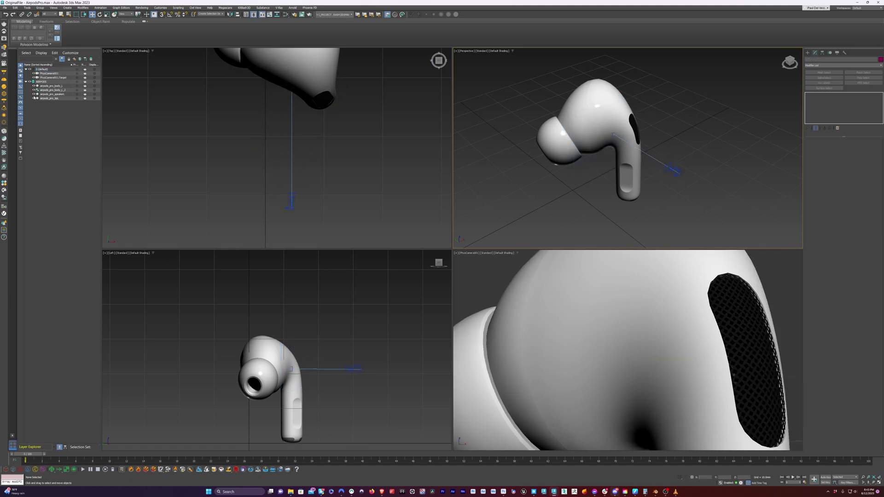
# Put the physical camera and its target on a new layer named Camera
pyautogui.click(50, 78)
pyautogui.click(49, 74)
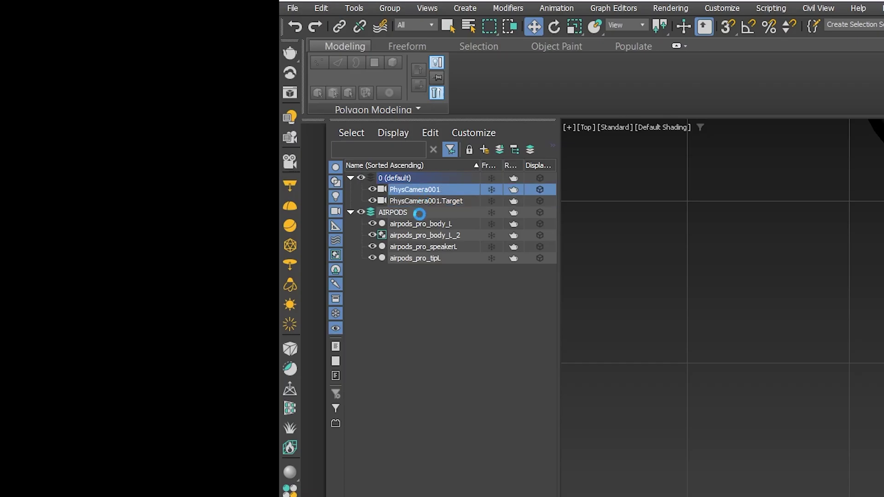
pyautogui.click(418, 203)
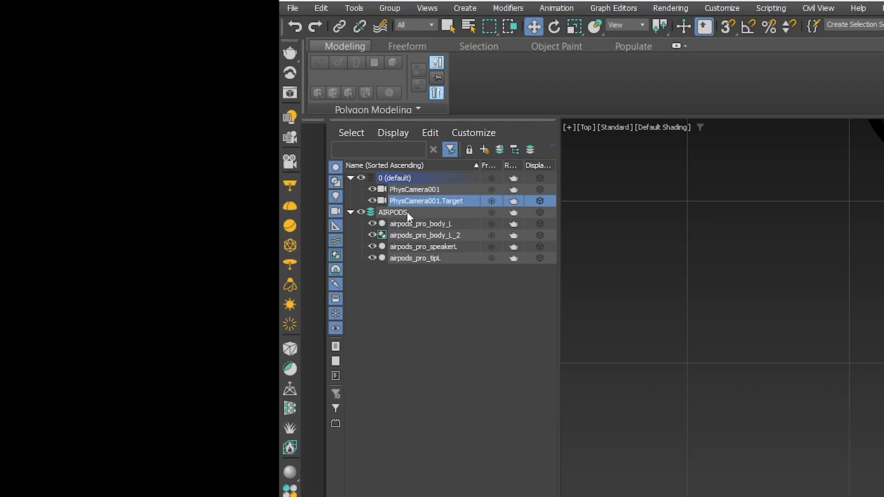
pyautogui.keyDown('ctrl'); pyautogui.click(413, 189); pyautogui.keyUp('ctrl')
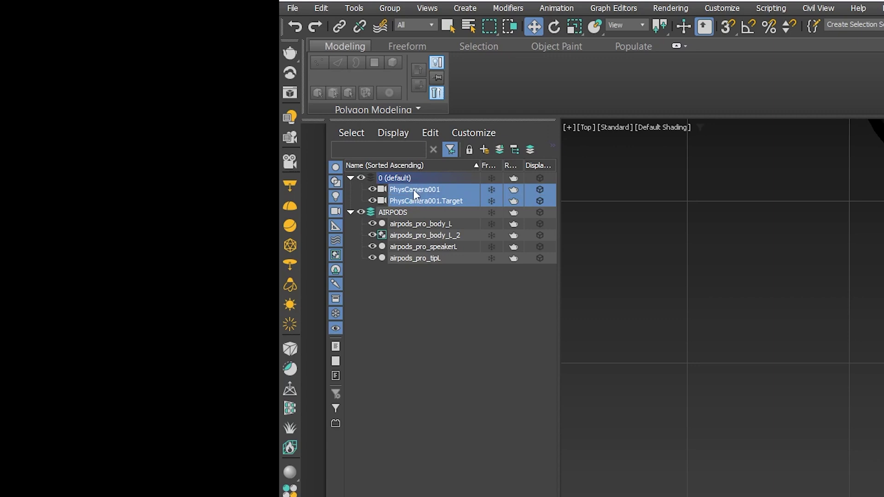
pyautogui.click(484, 150)
pyautogui.doubleClick(398, 249)
pyautogui.click(388, 259)
pyautogui.click(414, 250)
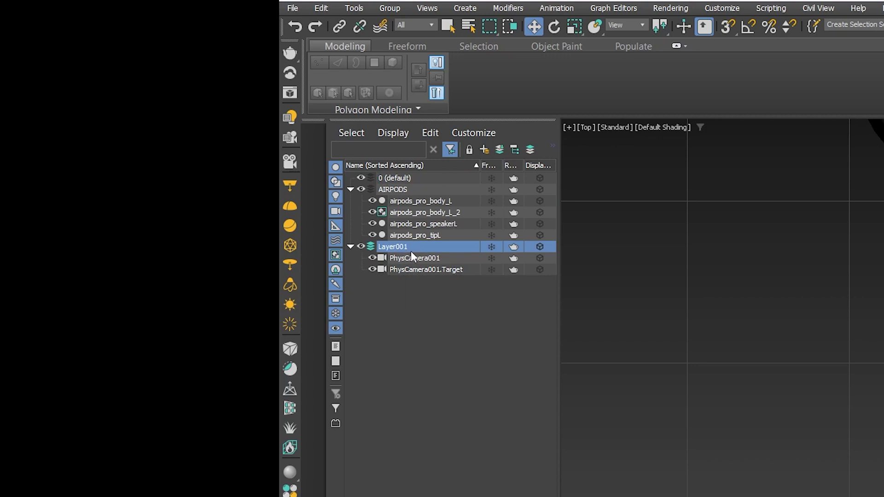
pyautogui.click(411, 249)
pyautogui.write('Camera')
pyautogui.press('Return')
# Create another layer named Lights for the scene's lighting
pyautogui.click(484, 149)
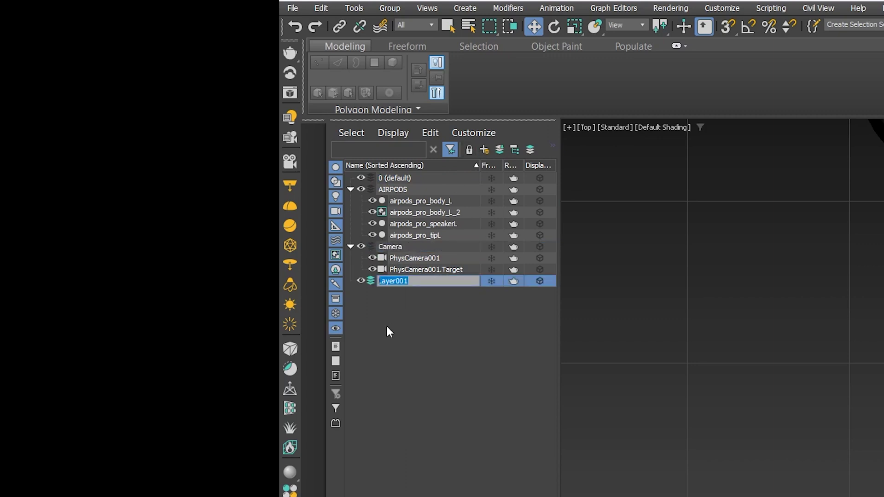
pyautogui.write('Lights')
pyautogui.press('Return')
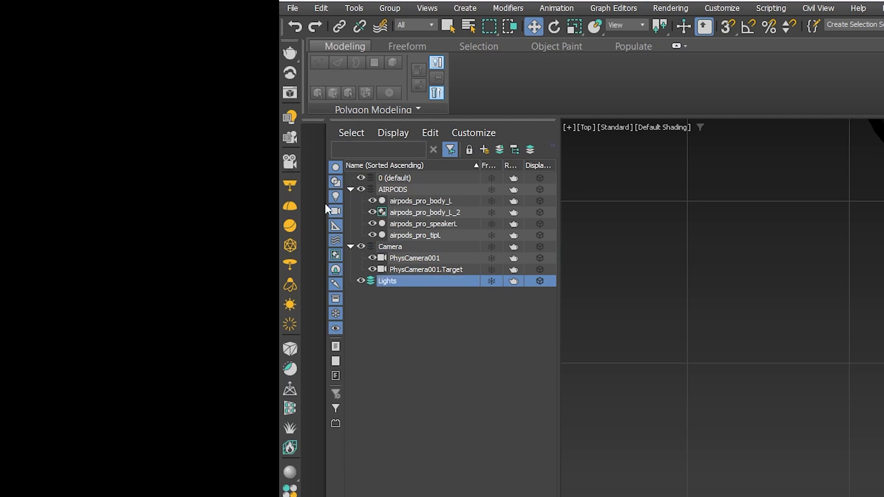
# Draw a large rectangular V-Ray plane light across the ground grid in the Perspective view
pyautogui.click(290, 189)
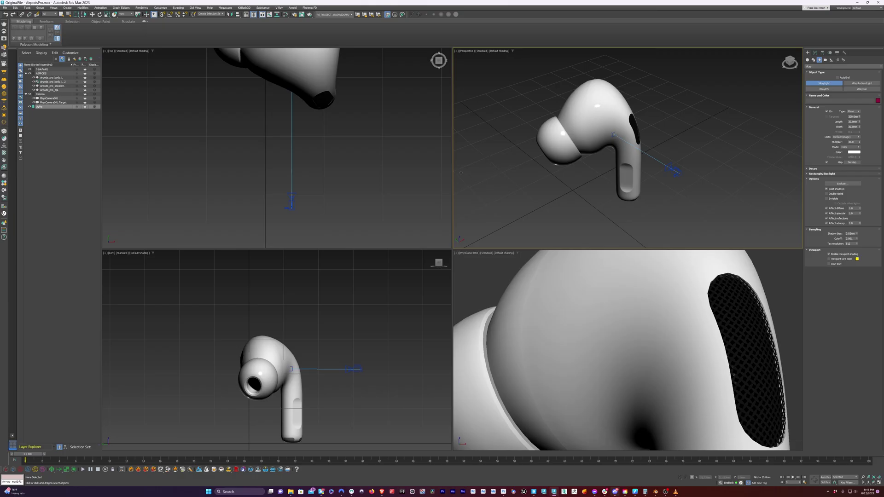
pyautogui.moveTo(456, 172); pyautogui.dragTo(790, 95)
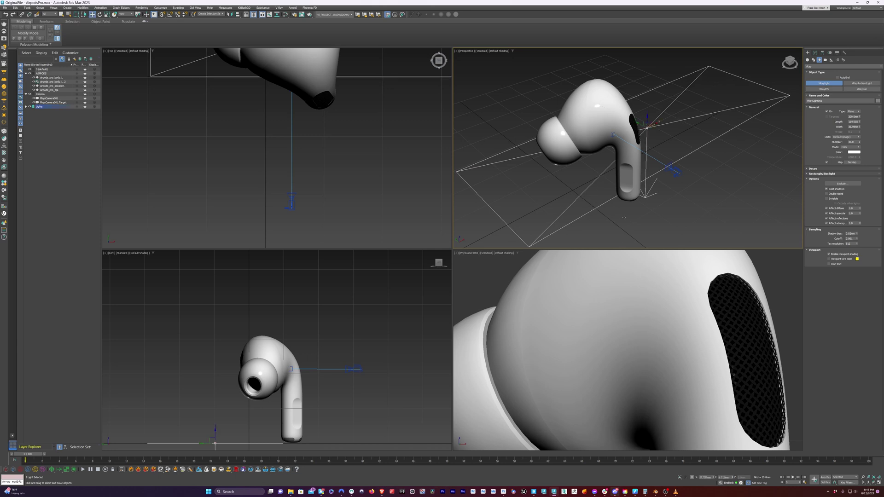
pyautogui.press('w')
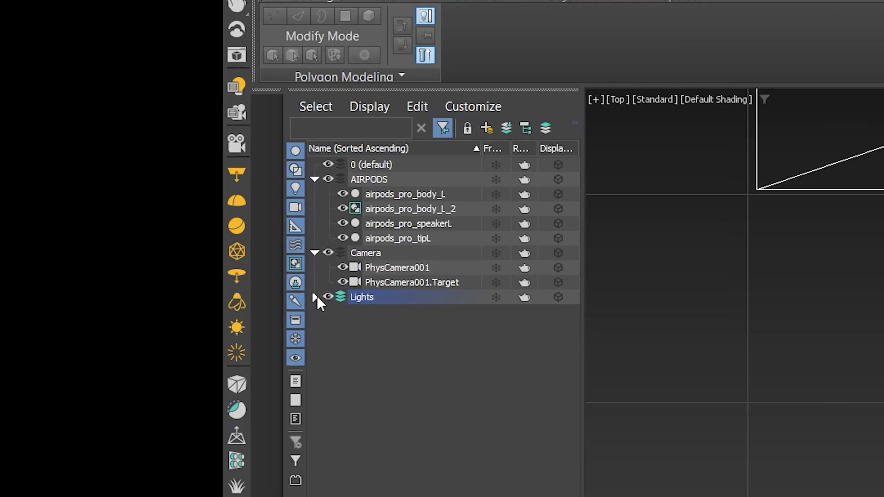
# Expand the Lights layer and try the V-Ray light on the Camera layer before returning it to Lights
pyautogui.click(26, 107)
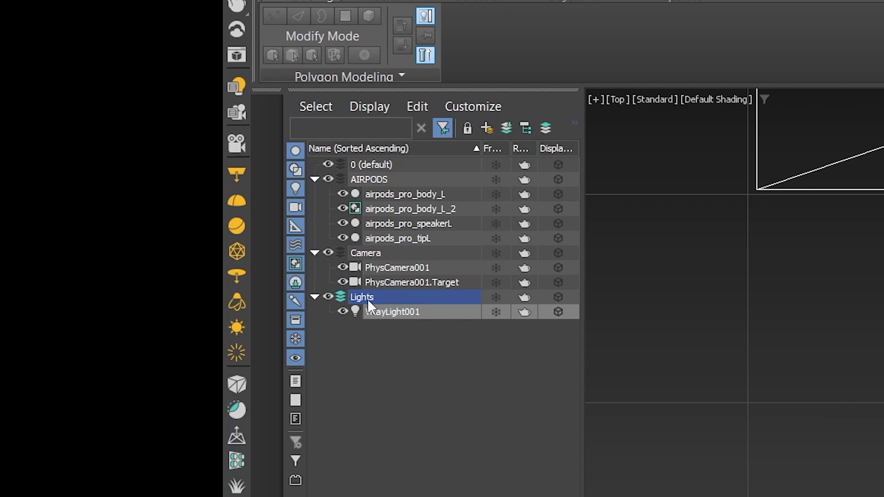
pyautogui.moveTo(388, 312); pyautogui.dragTo(376, 253)
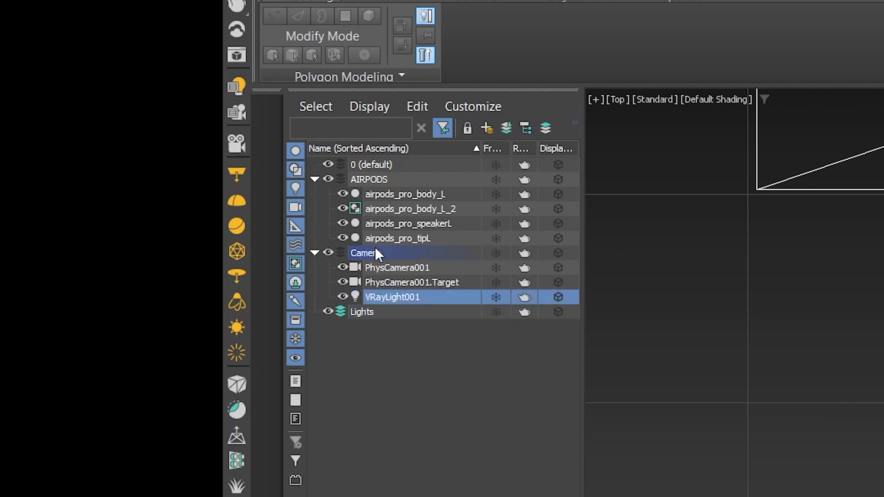
pyautogui.moveTo(394, 306); pyautogui.dragTo(361, 312)
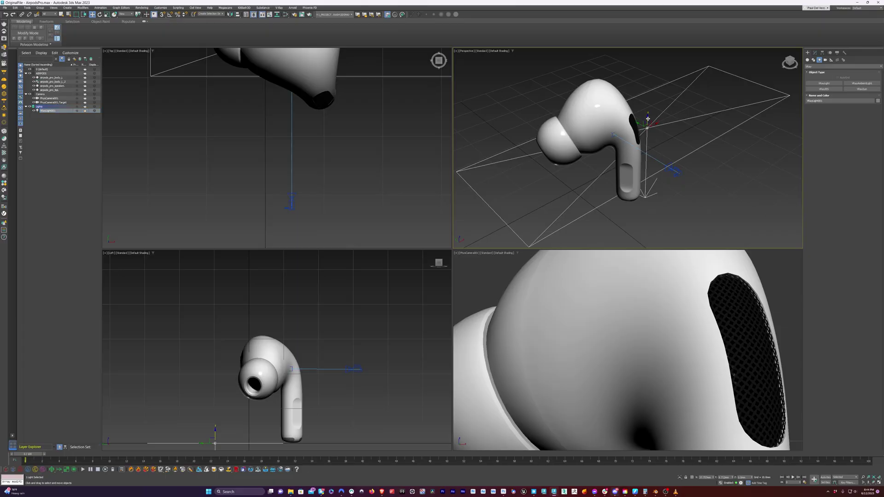
# Raise the V-Ray light above the earbud and centre it over the model in the Top view
pyautogui.moveTo(647, 119); pyautogui.dragTo(627, 2)
pyautogui.scroll(-6, 352, 132)
pyautogui.moveTo(387, 89); pyautogui.dragTo(336, 109)
pyautogui.scroll(8, 337, 131)
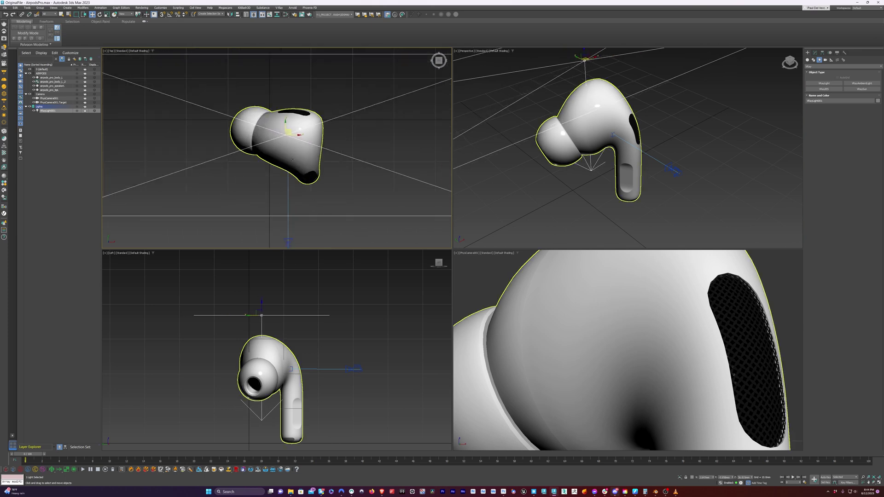
# Maximize the Top view and move the light behind the earbud, on the side opposite the camera
pyautogui.hotkey('alt', 'w')
pyautogui.scroll(-5, 471, 242)
pyautogui.scroll(3, 471, 241)
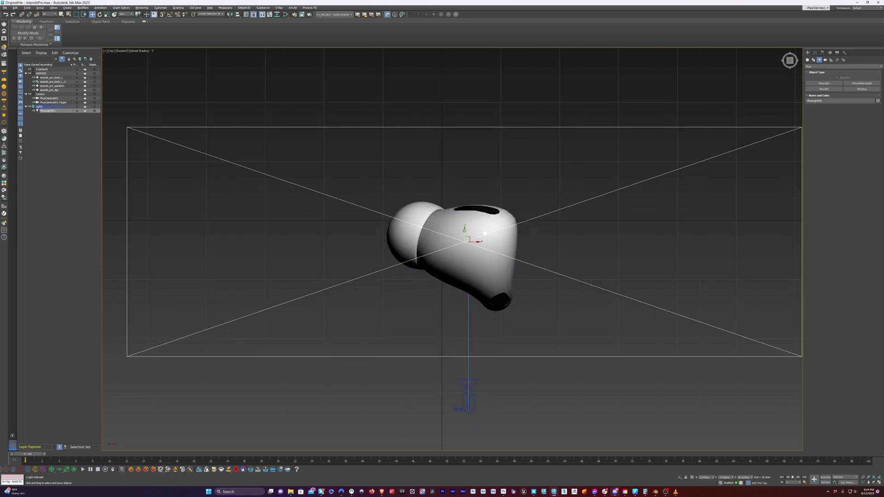
pyautogui.moveTo(464, 231); pyautogui.dragTo(452, 44)
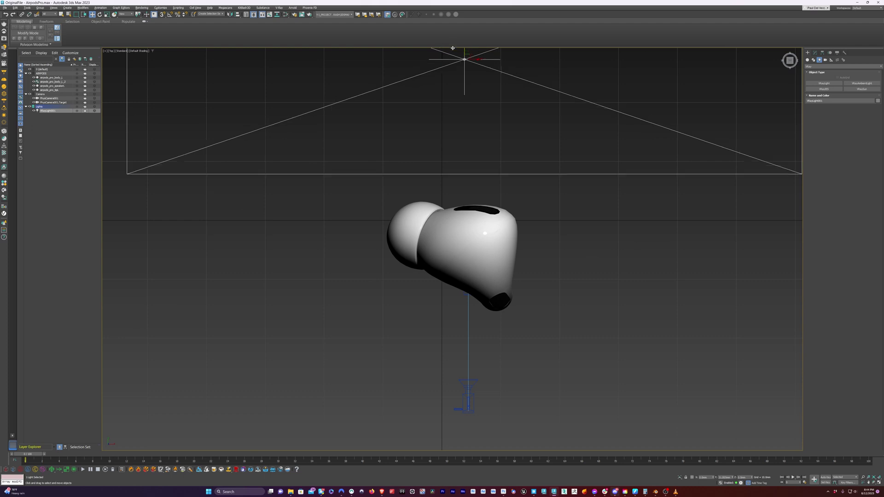
# Restore the four-view layout and raise the light well above the earbud in the Left view
pyautogui.hotkey('alt', 'w')
pyautogui.click(141, 286)
pyautogui.click(141, 316)
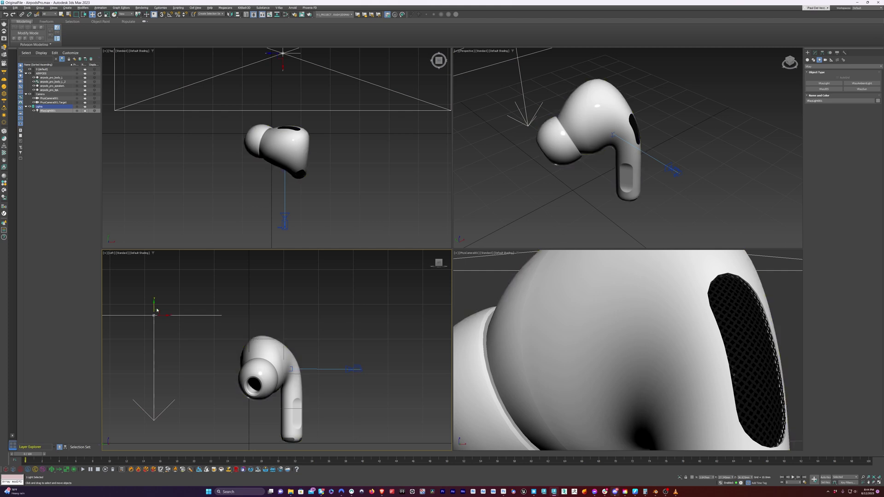
pyautogui.moveTo(153, 306); pyautogui.dragTo(158, 197)
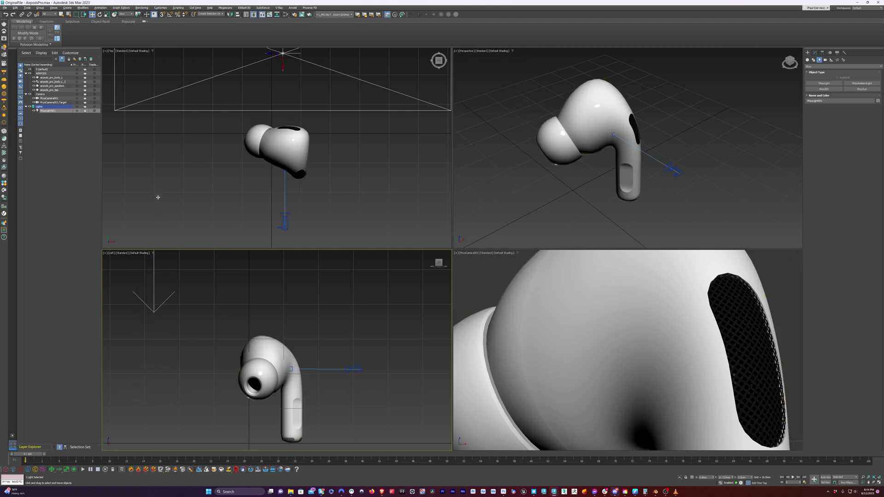
# Open the V-Ray light's parameters at its intensity multiplier
pyautogui.click(815, 53)
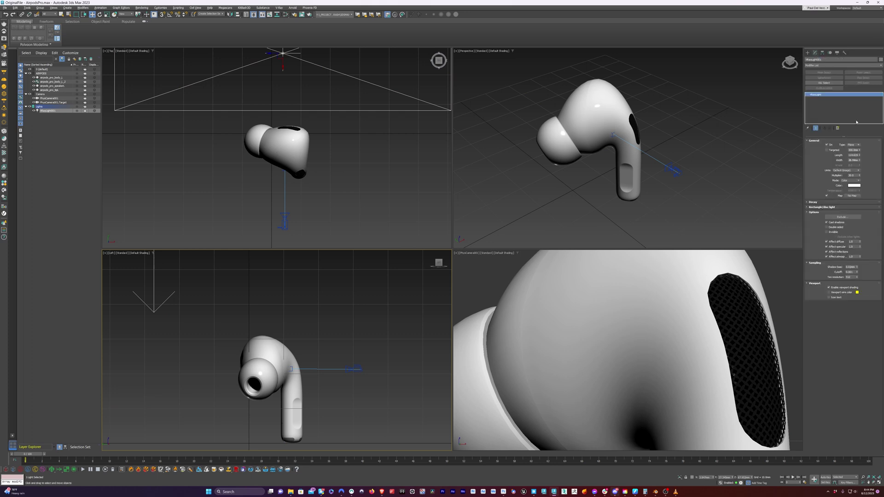
pyautogui.doubleClick(854, 176)
pyautogui.click(323, 270)
# Rotate the light in the Left view to aim diagonally down at the earbud, and move it farther behind the model
pyautogui.scroll(-2, 299, 180)
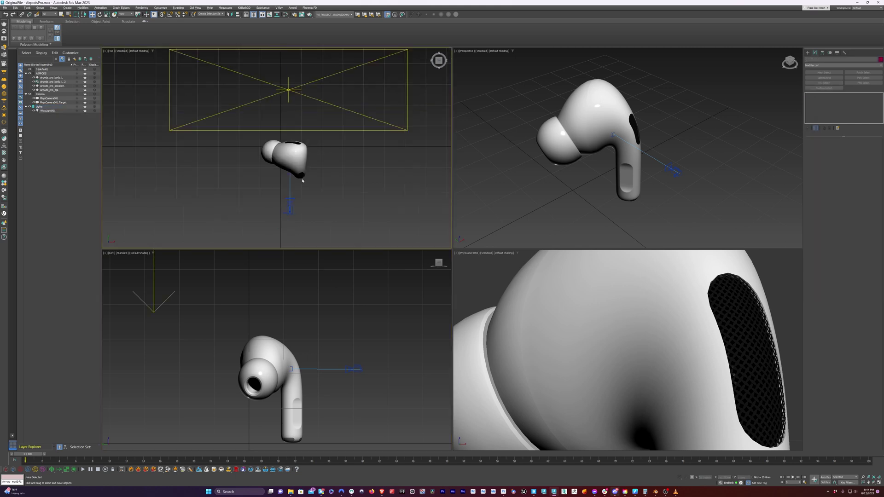
pyautogui.scroll(-5, 203, 304)
pyautogui.click(187, 287)
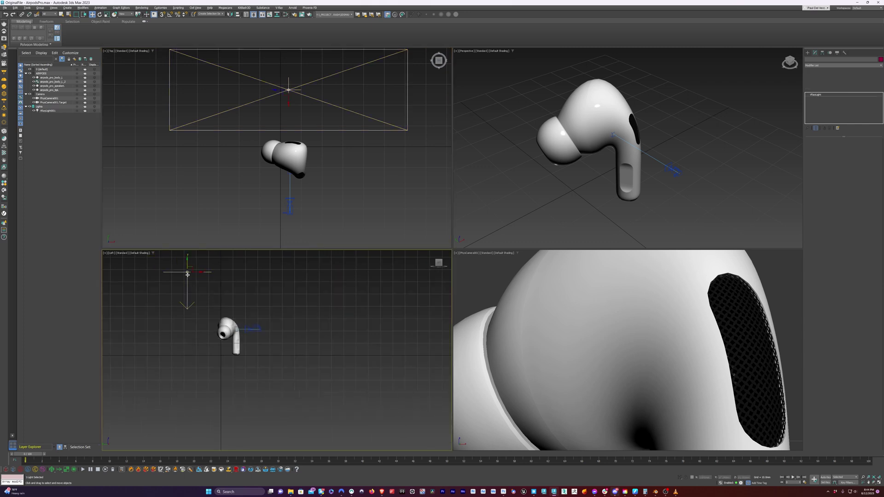
pyautogui.press('e')
pyautogui.moveTo(195, 283)
pyautogui.mouseDown()
pyautogui.moveTo(215, 270)
pyautogui.moveTo(189, 290)
pyautogui.mouseUp()
pyautogui.press('w')
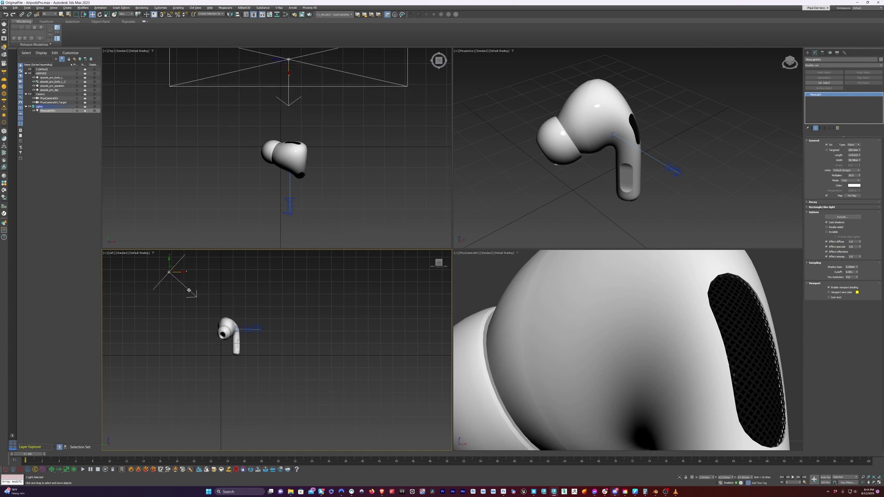
pyautogui.moveTo(199, 331); pyautogui.dragTo(244, 360, button='middle')
# Set the V-Ray bucket image sampler's minimum subdivs to 1 and maximum subdivs to 2 in the render settings
pyautogui.click(488, 278)
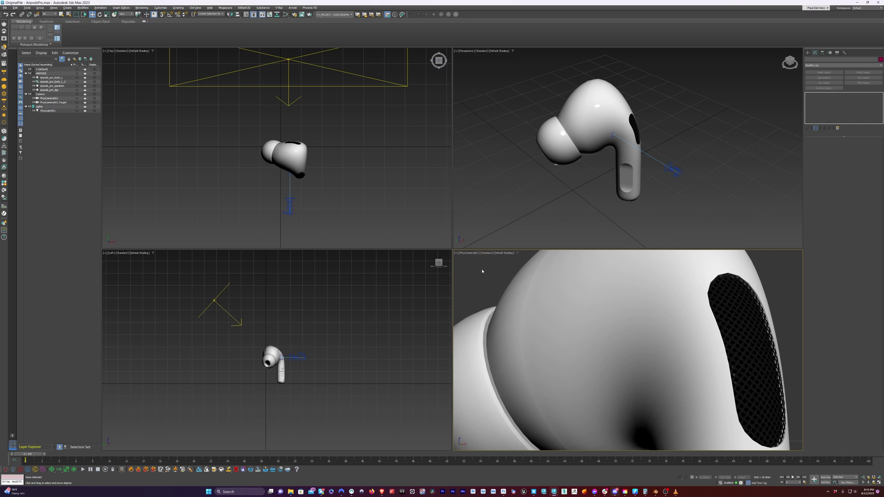
pyautogui.press('F10')
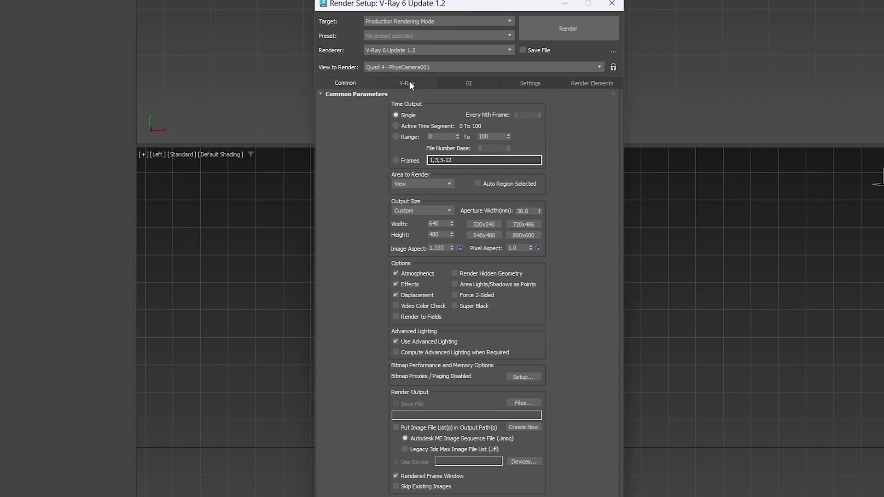
pyautogui.click(407, 83)
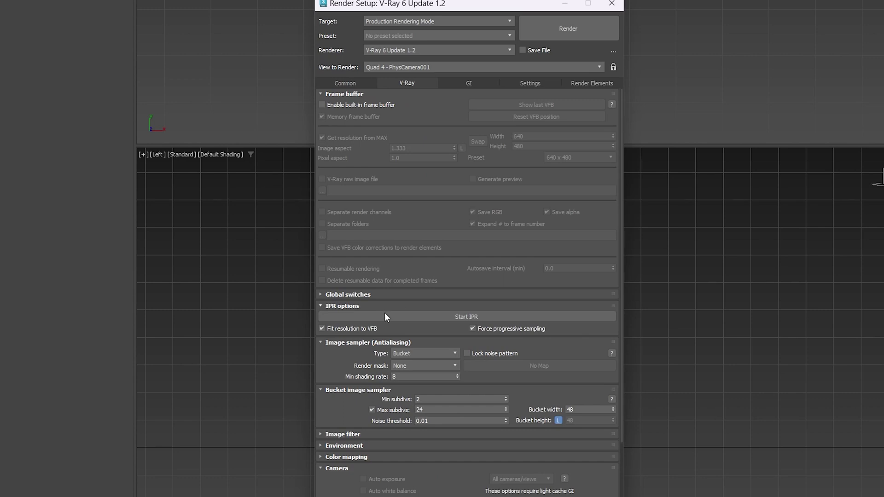
pyautogui.moveTo(346, 362); pyautogui.dragTo(355, 326)
pyautogui.click(472, 281)
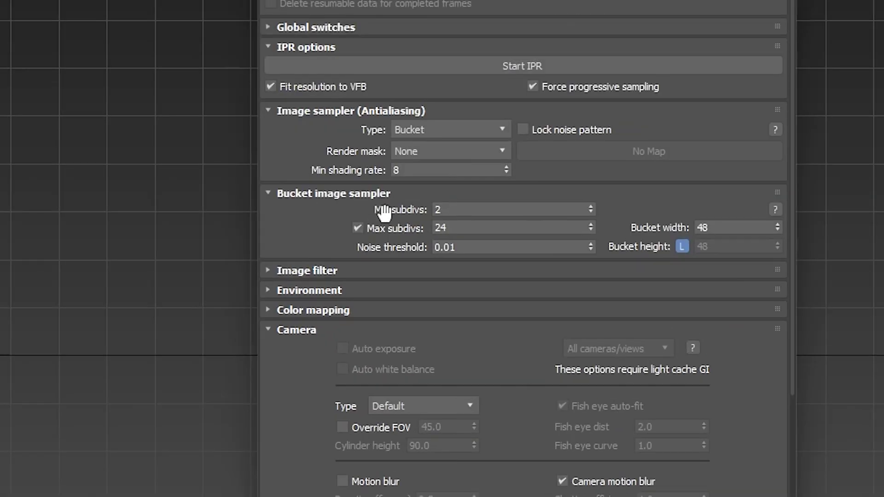
pyautogui.doubleClick(438, 210)
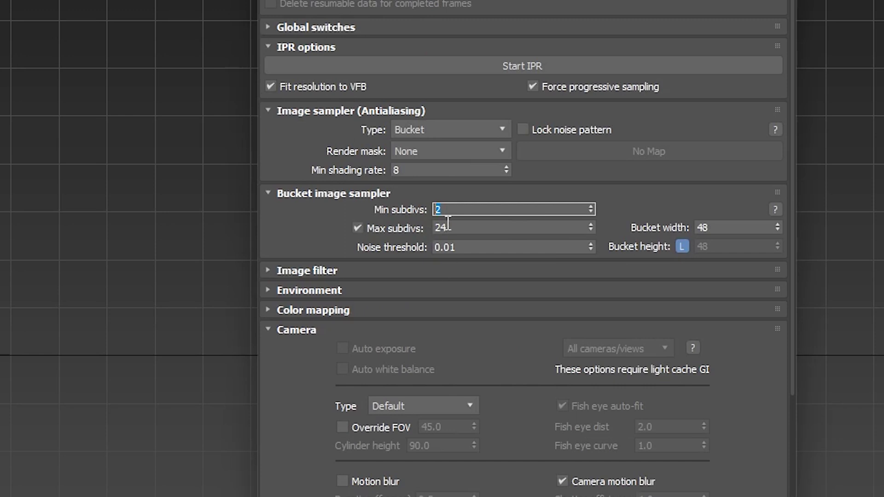
pyautogui.write('1')
pyautogui.doubleClick(463, 228)
pyautogui.write('2')
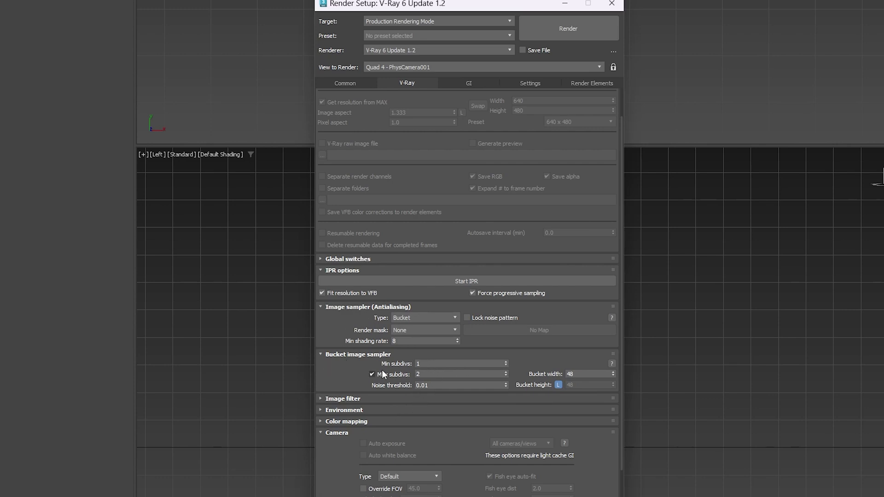
# Enable global illumination in the render settings and return to the V-Ray image sampler settings
pyautogui.click(483, 83)
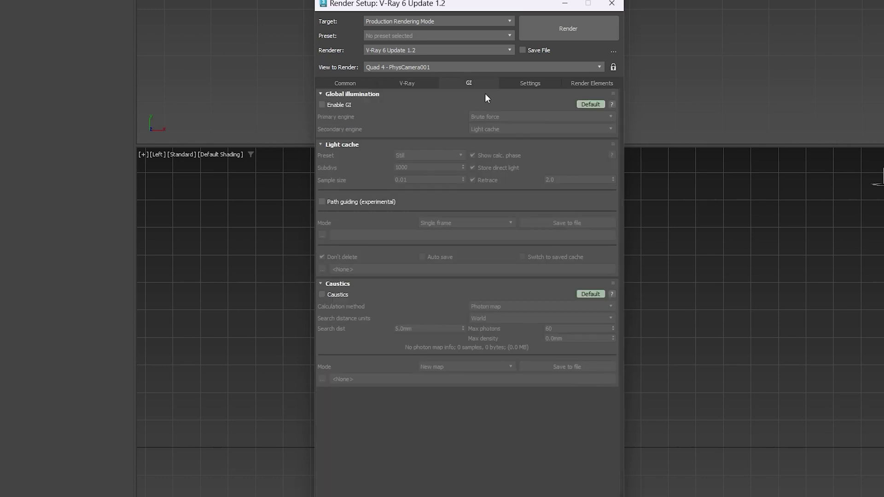
pyautogui.click(322, 105)
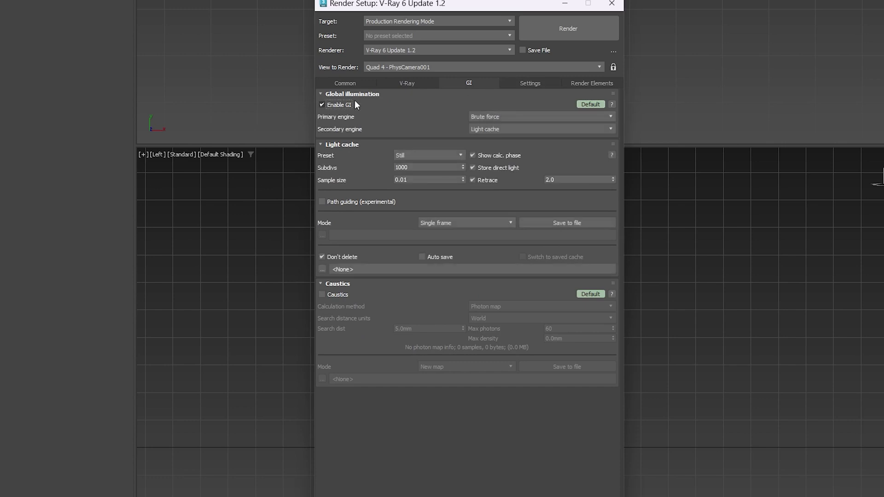
pyautogui.click(413, 155)
pyautogui.click(410, 167)
pyautogui.click(407, 82)
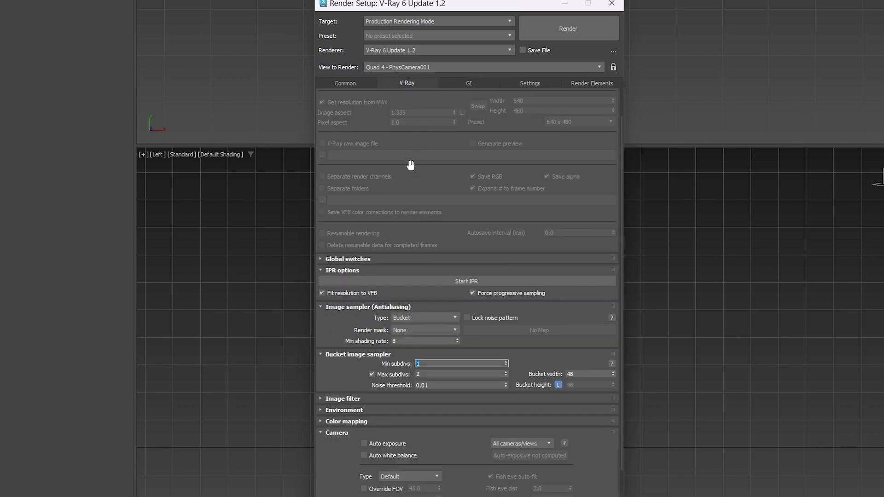
pyautogui.scroll(-1, 374, 317)
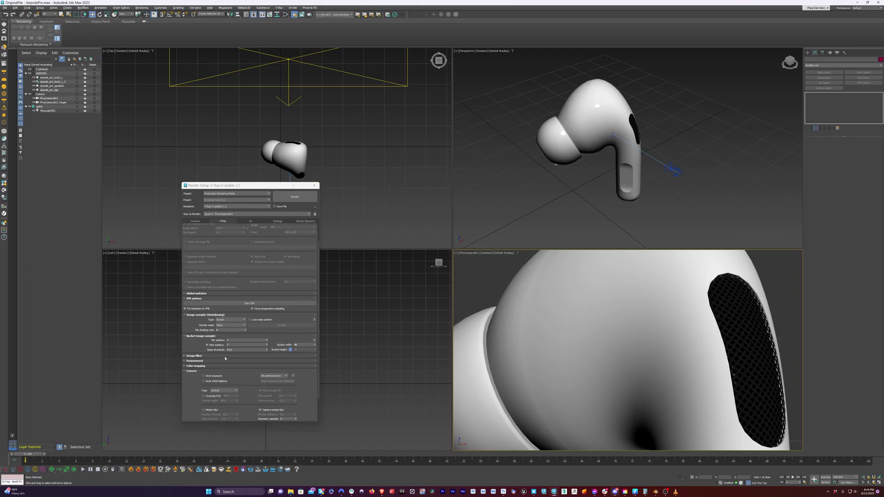
# Test-render the physical camera view in the V-Ray Frame Buffer and close the buffer
pyautogui.moveTo(0, 254); pyautogui.dragTo(237, 154)
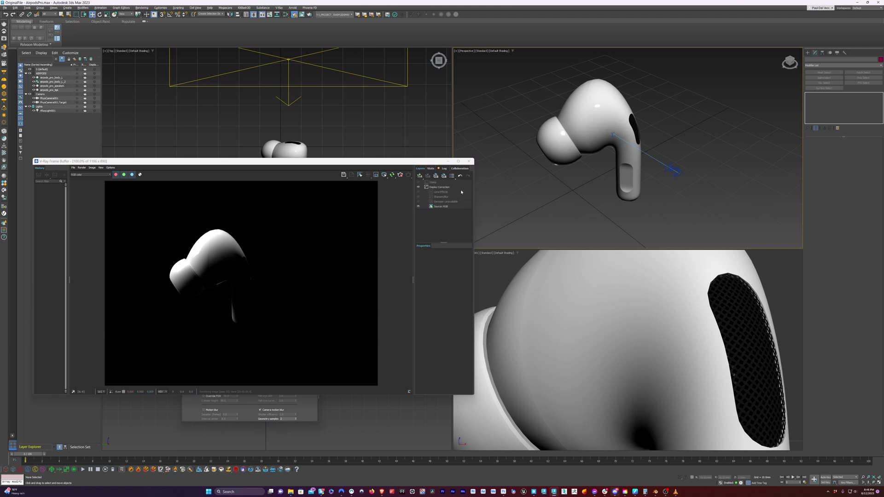
pyautogui.click(497, 272)
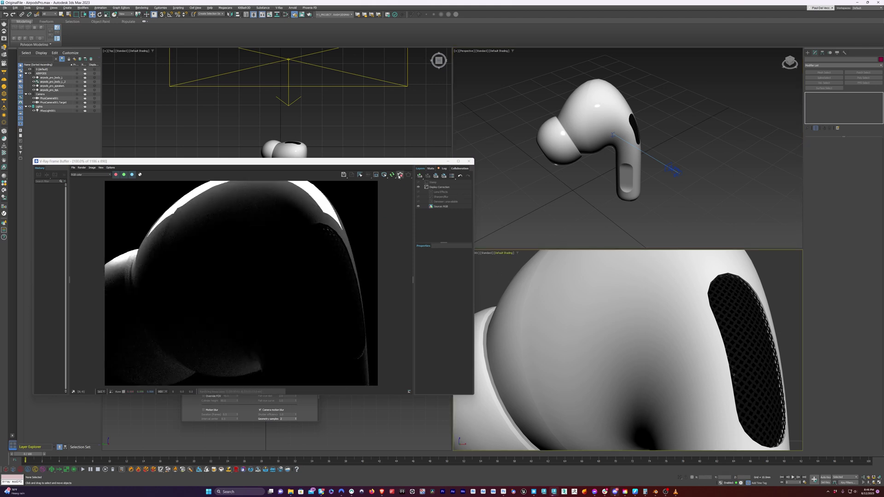
pyautogui.click(549, 76)
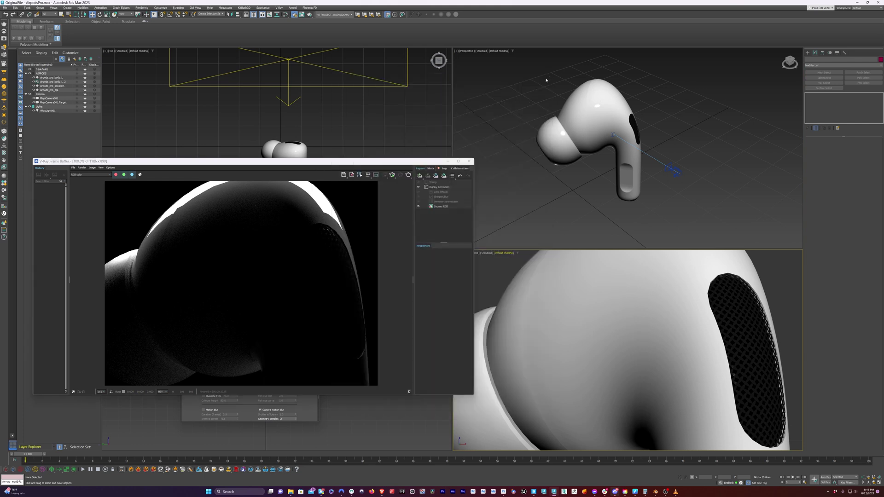
pyautogui.click(468, 161)
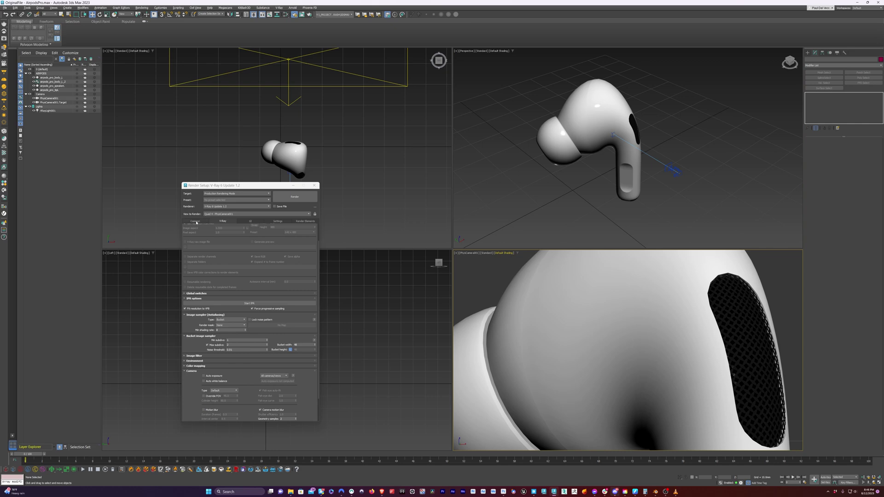
# Lock the view to render to Quad 4 - PhysCamera001 and start interactive rendering in the V-Ray Frame Buffer
pyautogui.click(196, 222)
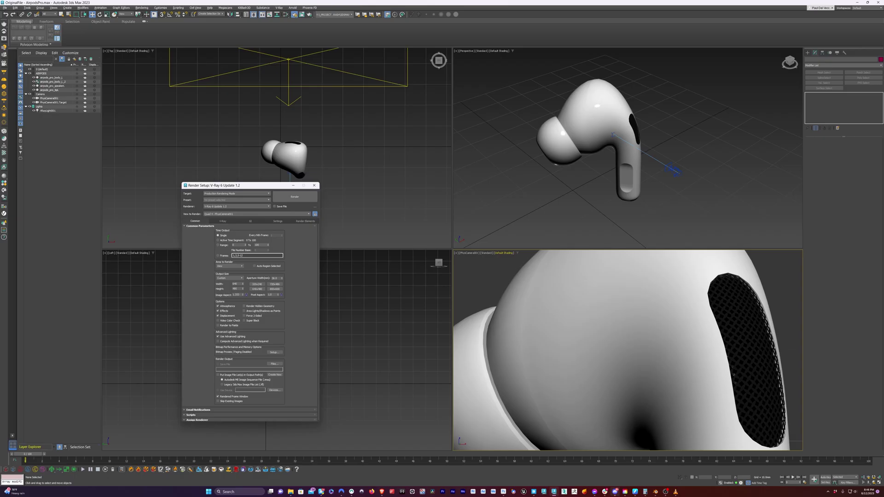
pyautogui.click(302, 14)
pyautogui.moveTo(340, 103); pyautogui.dragTo(438, 102)
pyautogui.click(422, 113)
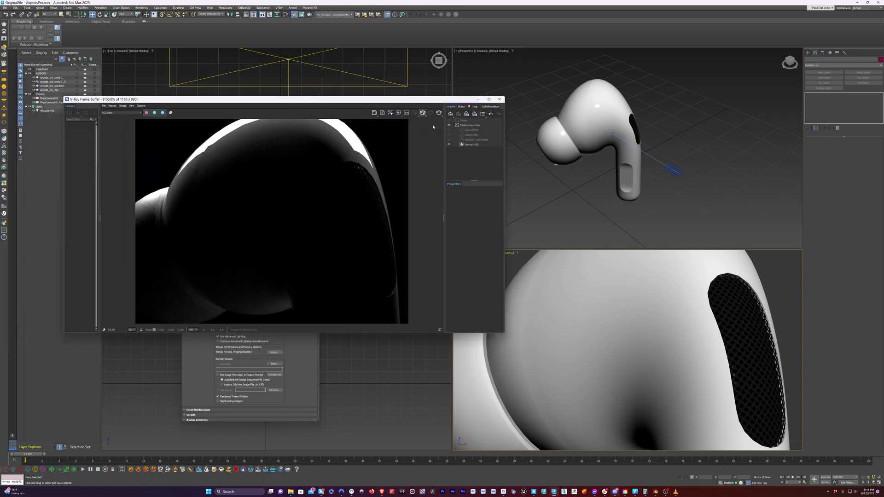
pyautogui.click(549, 76)
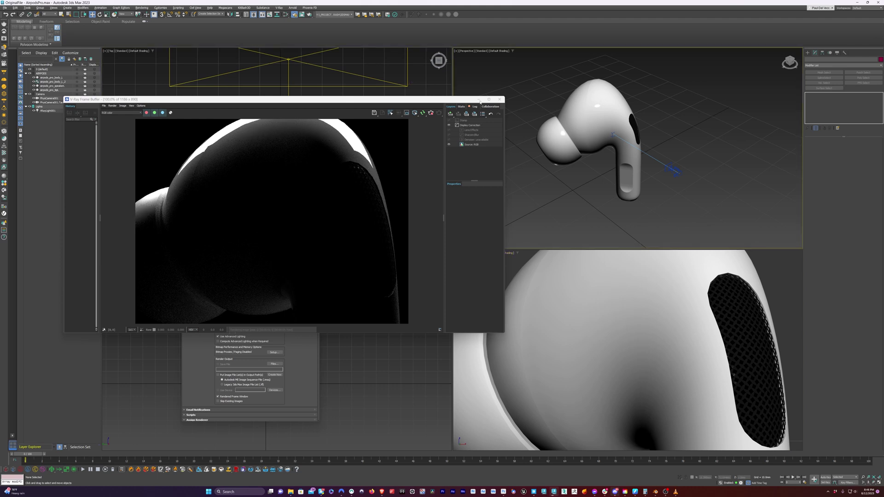
pyautogui.click(572, 310)
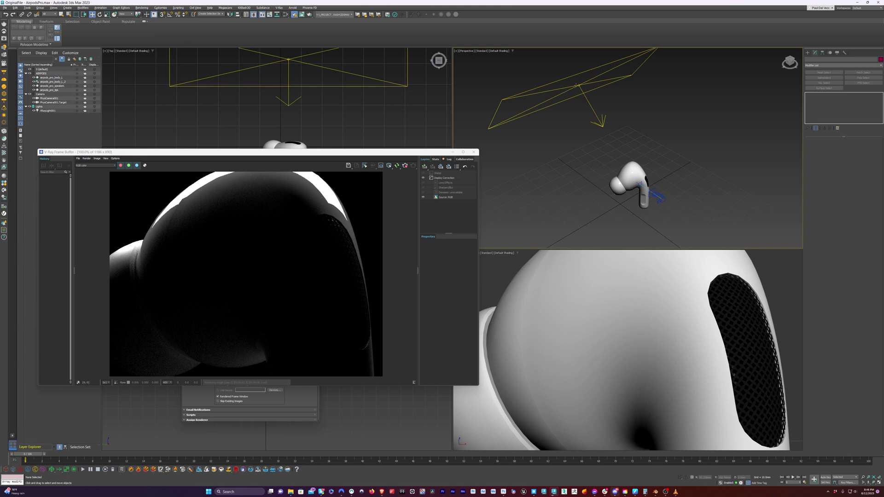
# Select the V-Ray light and compare the interactive render with the reference earbud clip in VLC
pyautogui.click(576, 85)
pyautogui.keyDown('alt'); pyautogui.moveTo(574, 172); pyautogui.dragTo(604, 161, button='middle'); pyautogui.keyUp('alt')
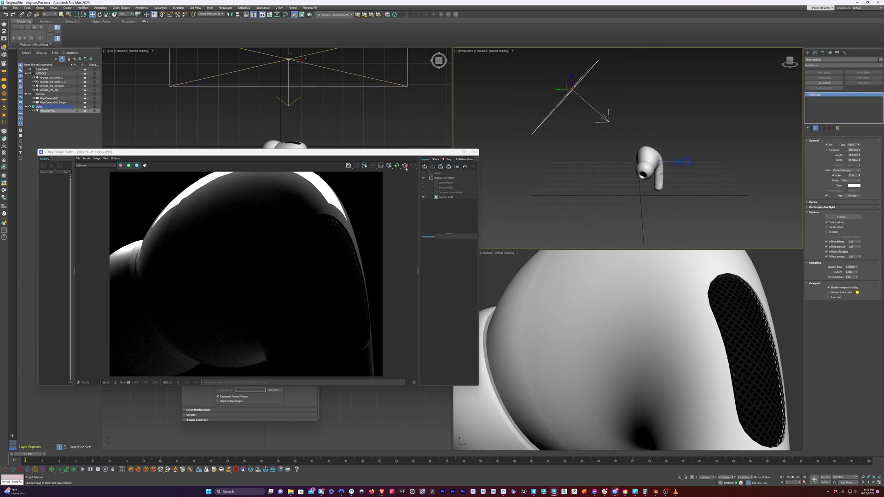
pyautogui.keyDown('alt'); pyautogui.moveTo(548, 185); pyautogui.dragTo(570, 182, button='middle'); pyautogui.keyUp('alt')
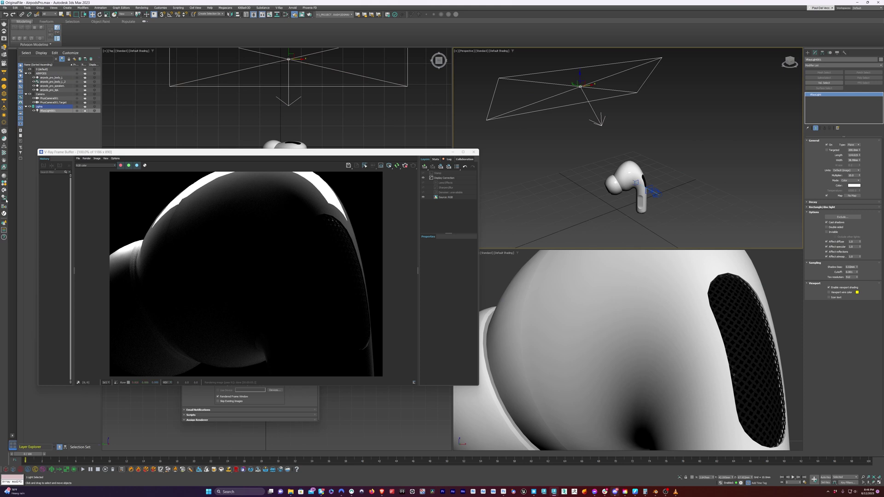
pyautogui.moveTo(0, 68); pyautogui.dragTo(315, 115)
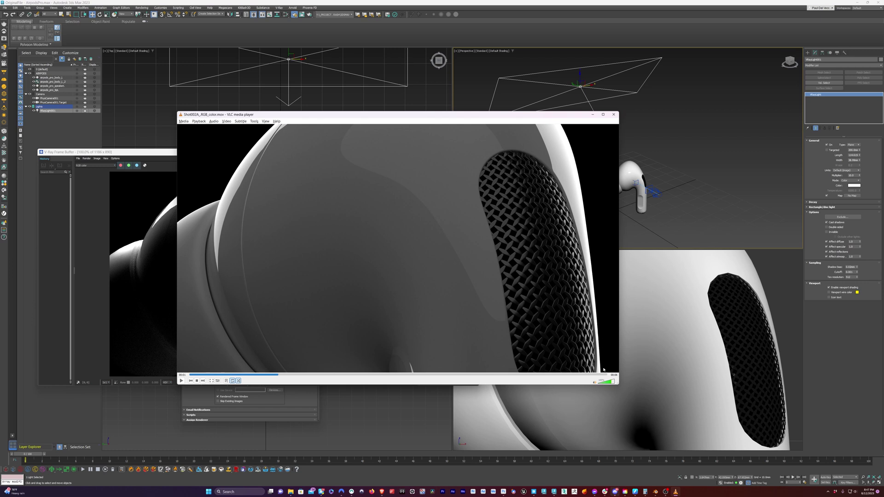
pyautogui.moveTo(487, 116); pyautogui.dragTo(0, 51)
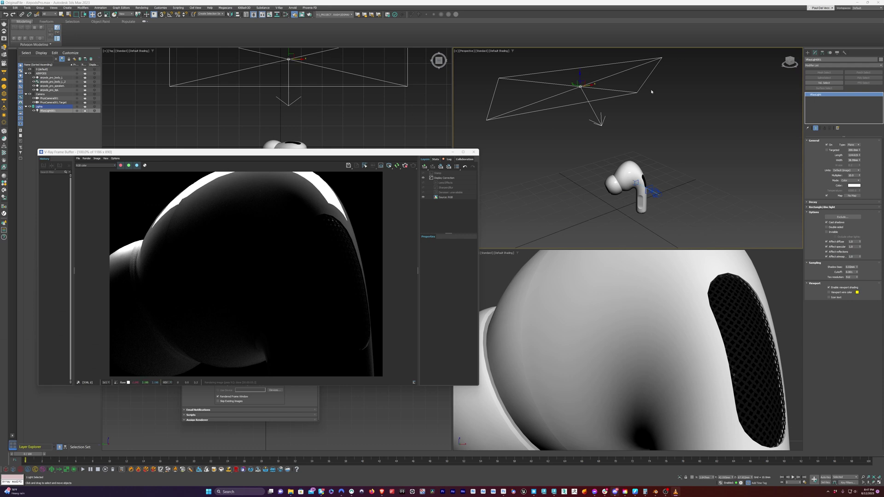
# Stretch the V-Ray light's length far beyond the earbud, widen it to about 42.9 mm and adjust its position
pyautogui.moveTo(592, 92); pyautogui.dragTo(576, 87)
pyautogui.moveTo(859, 155); pyautogui.dragTo(850, 66)
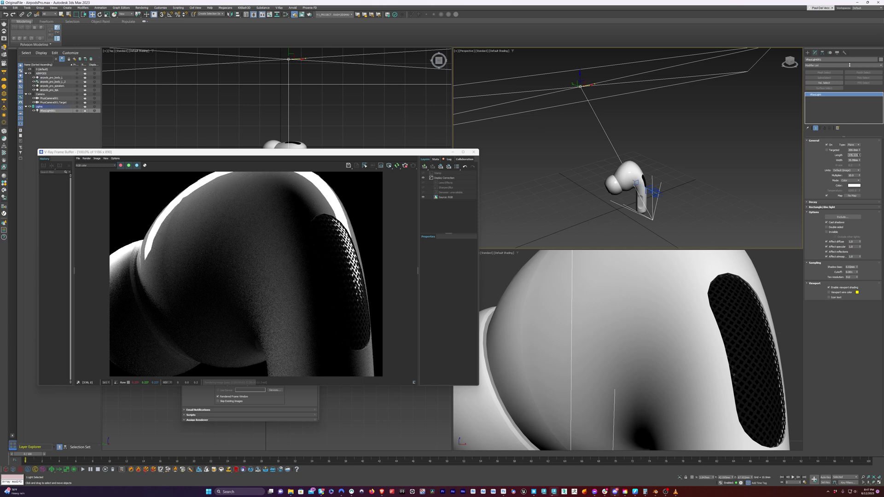
pyautogui.moveTo(850, 65); pyautogui.dragTo(849, 419)
pyautogui.scroll(-3, 671, 230)
pyautogui.scroll(-5, 670, 229)
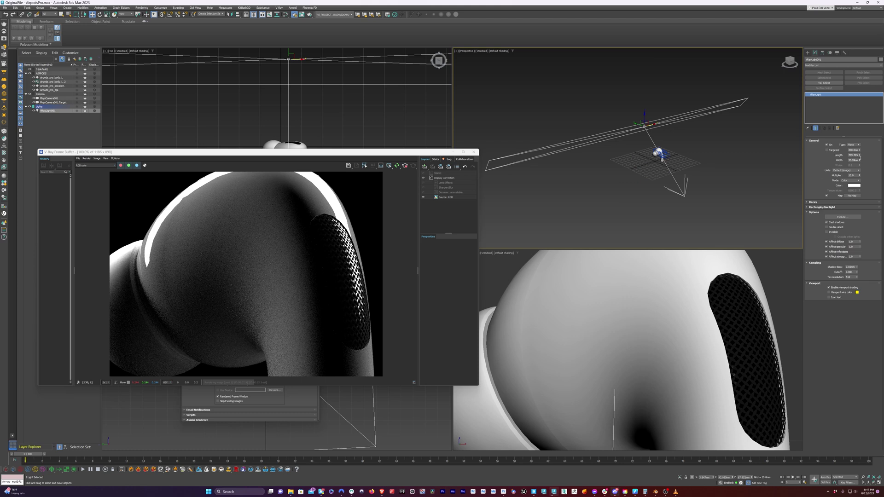
pyautogui.moveTo(860, 157)
pyautogui.mouseDown()
pyautogui.moveTo(855, 143)
pyautogui.moveTo(856, 154)
pyautogui.mouseUp()
pyautogui.moveTo(639, 125); pyautogui.dragTo(635, 128)
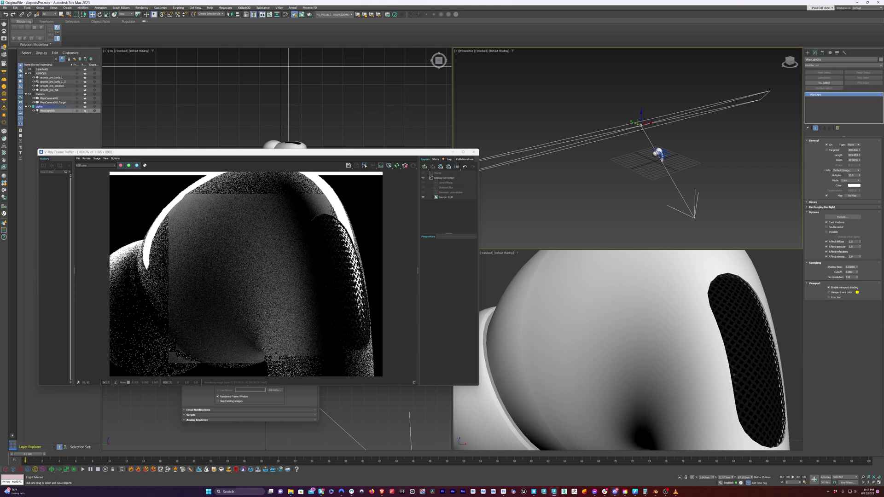
# Compare the lighting of the updated render with the reference clip in VLC and reposition the frame buffer window
pyautogui.moveTo(0, 56); pyautogui.dragTo(609, 124)
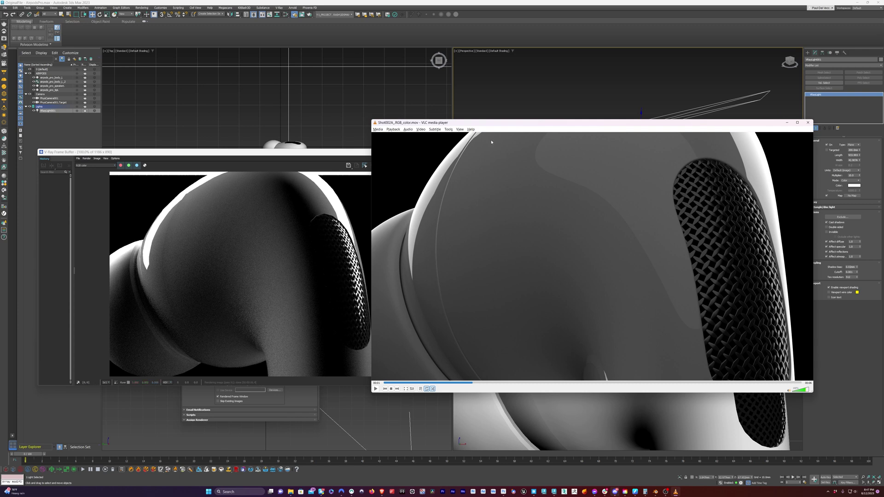
pyautogui.moveTo(529, 123); pyautogui.dragTo(463, 121)
pyautogui.moveTo(49, 92); pyautogui.dragTo(0, 95)
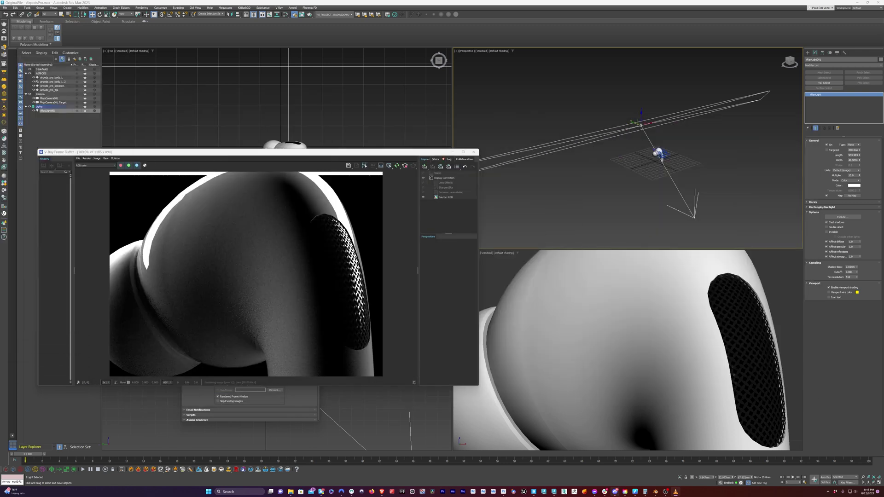
pyautogui.moveTo(202, 152); pyautogui.dragTo(237, 141)
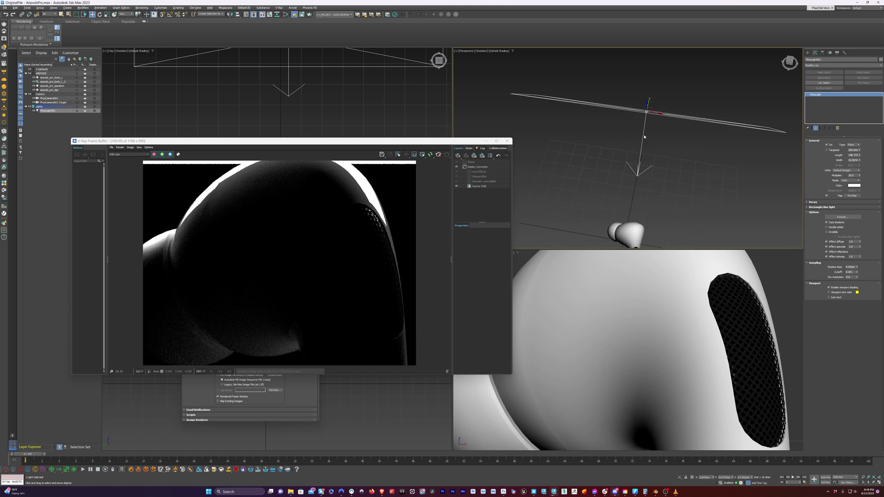
# Shift the V-Ray light sideways in the Perspective view towards the ear-tip side of the earbud
pyautogui.moveTo(643, 135)
pyautogui.keyDown('alt'); pyautogui.mouseDown(button='middle')
pyautogui.moveTo(663, 132)
pyautogui.moveTo(637, 123)
pyautogui.mouseUp(button='middle'); pyautogui.keyUp('alt')
pyautogui.moveTo(640, 119); pyautogui.dragTo(522, 141)
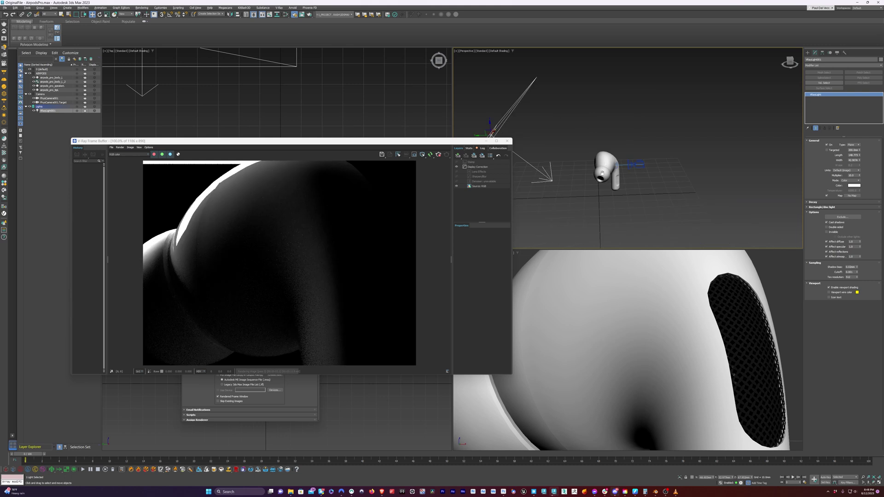
pyautogui.moveTo(602, 171); pyautogui.dragTo(633, 162, button='middle')
pyautogui.moveTo(562, 206); pyautogui.dragTo(604, 198, button='middle')
# Rotate the light to aim at the earbud from the ear-tip side, adjusting its position between rotations
pyautogui.press('e')
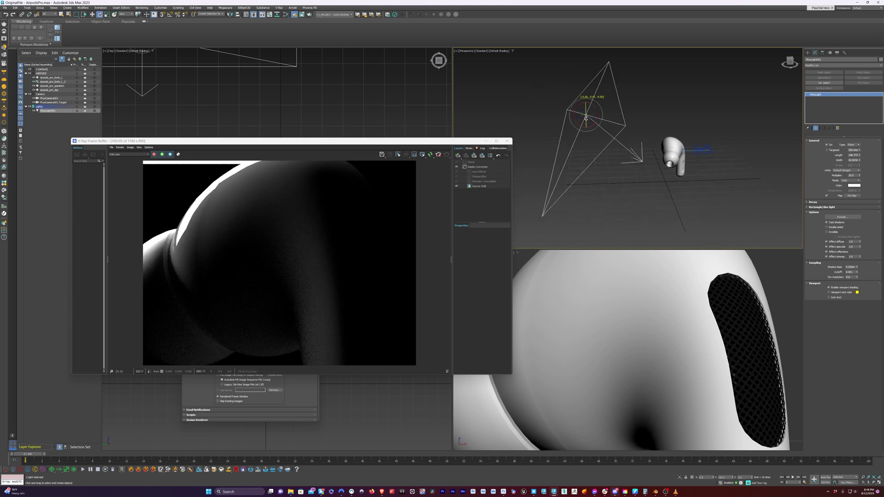
pyautogui.moveTo(586, 119); pyautogui.dragTo(587, 121)
pyautogui.keyDown('alt'); pyautogui.moveTo(602, 170); pyautogui.dragTo(570, 168, button='middle'); pyautogui.keyUp('alt')
pyautogui.moveTo(585, 114)
pyautogui.mouseDown()
pyautogui.moveTo(595, 112)
pyautogui.moveTo(570, 118)
pyautogui.moveTo(582, 125)
pyautogui.mouseUp()
pyautogui.press('w')
pyautogui.keyDown('alt'); pyautogui.moveTo(569, 152); pyautogui.dragTo(633, 163, button='middle'); pyautogui.keyUp('alt')
pyautogui.moveTo(587, 141); pyautogui.dragTo(597, 162)
pyautogui.press('e')
pyautogui.keyDown('alt'); pyautogui.moveTo(636, 138); pyautogui.dragTo(617, 159, button='middle'); pyautogui.keyUp('alt')
pyautogui.moveTo(617, 127); pyautogui.dragTo(619, 125)
# Set the light's length to about 180.69 mm and fine-tune its position on the earbud's ear-tip side
pyautogui.keyDown('alt'); pyautogui.moveTo(632, 152); pyautogui.dragTo(632, 121, button='middle'); pyautogui.keyUp('alt')
pyautogui.moveTo(856, 155)
pyautogui.mouseDown()
pyautogui.moveTo(856, 132)
pyautogui.moveTo(857, 145)
pyautogui.mouseUp()
pyautogui.press('w')
pyautogui.moveTo(620, 114); pyautogui.dragTo(608, 115)
pyautogui.keyDown('alt'); pyautogui.moveTo(607, 127); pyautogui.dragTo(630, 129, button='middle'); pyautogui.keyUp('alt')
pyautogui.moveTo(588, 111)
pyautogui.mouseDown()
pyautogui.moveTo(582, 91)
pyautogui.moveTo(581, 127)
pyautogui.mouseUp()
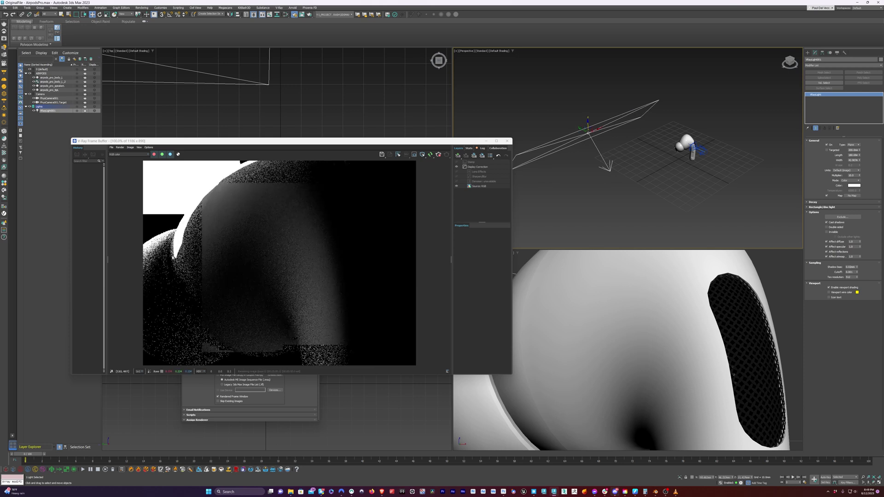
pyautogui.moveTo(587, 123); pyautogui.dragTo(588, 120)
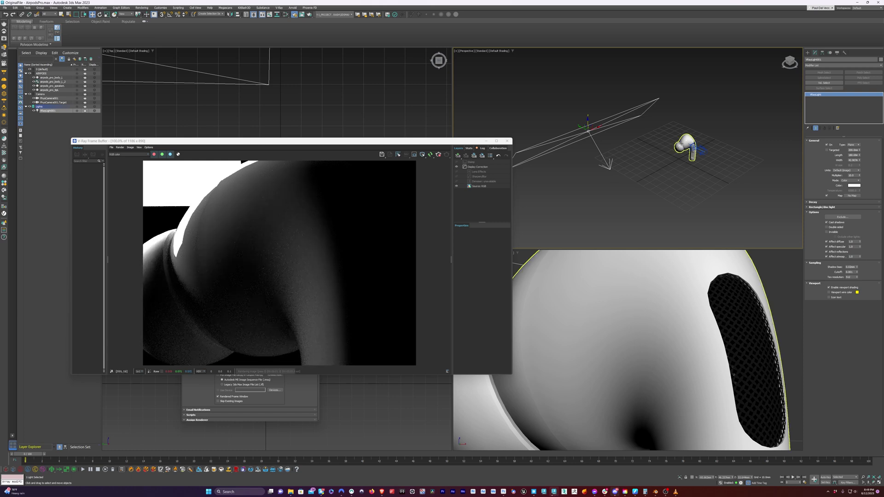
# Inspect the earbud body's modifier stack and make the V-Ray light invisible in the render
pyautogui.click(688, 146)
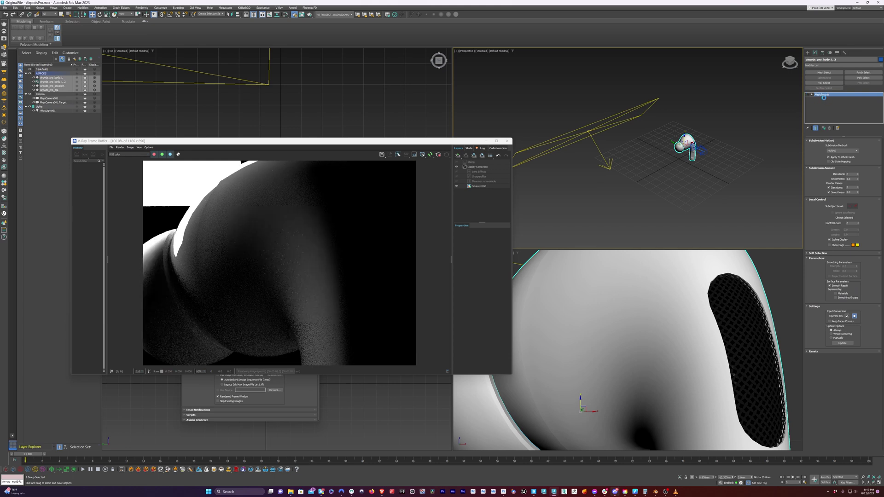
pyautogui.click(588, 131)
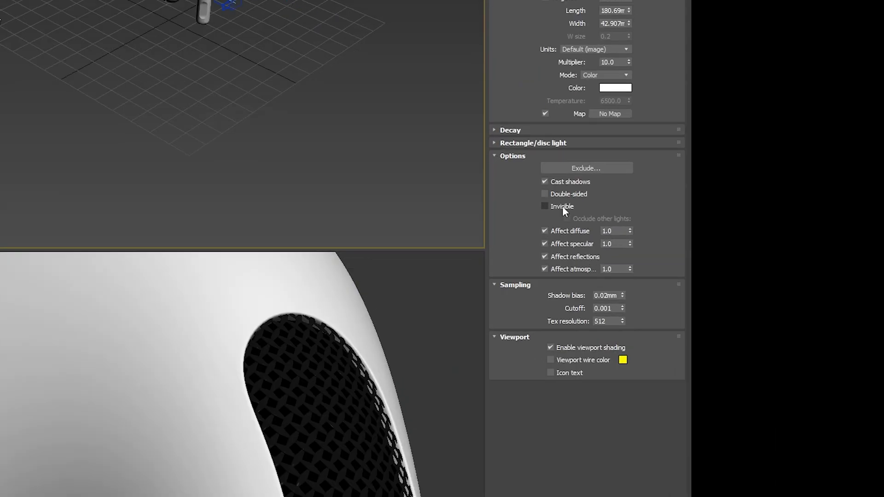
pyautogui.click(833, 231)
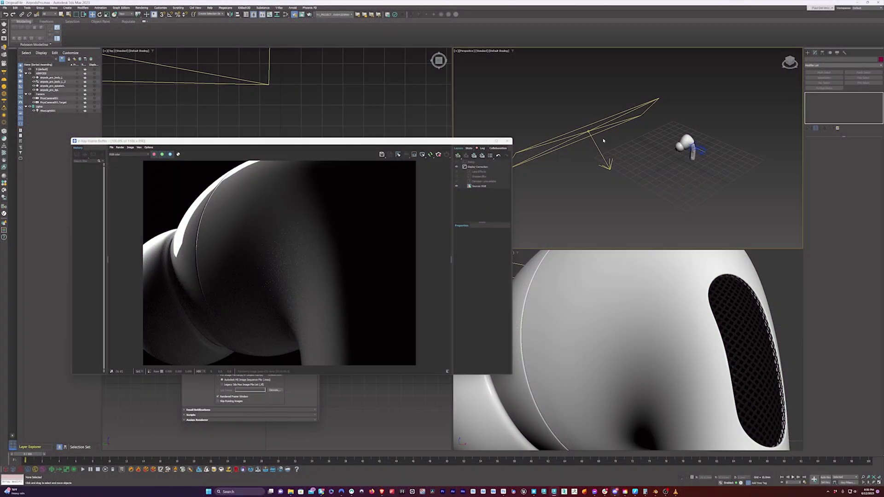
# Clone the V-Ray light as an independent copy and place it beside the original on the stem side of the earbud
pyautogui.click(601, 141)
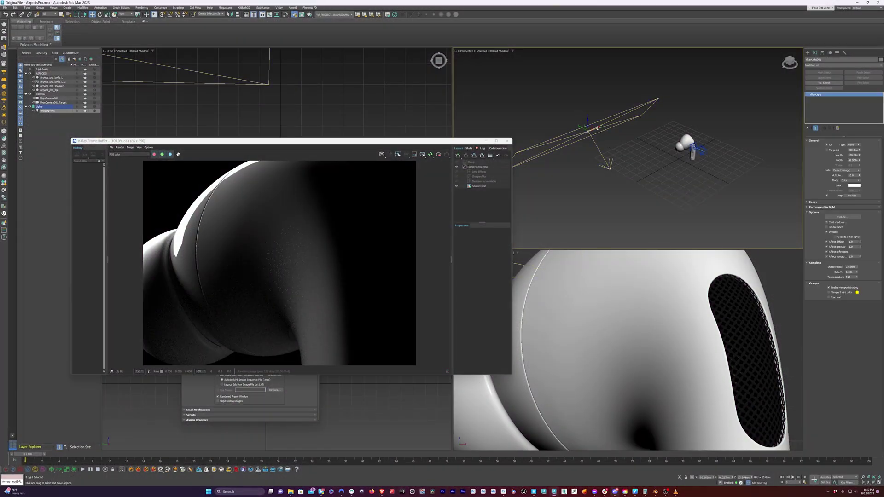
pyautogui.keyDown('shift'); pyautogui.moveTo(597, 128); pyautogui.dragTo(717, 78); pyautogui.keyUp('shift')
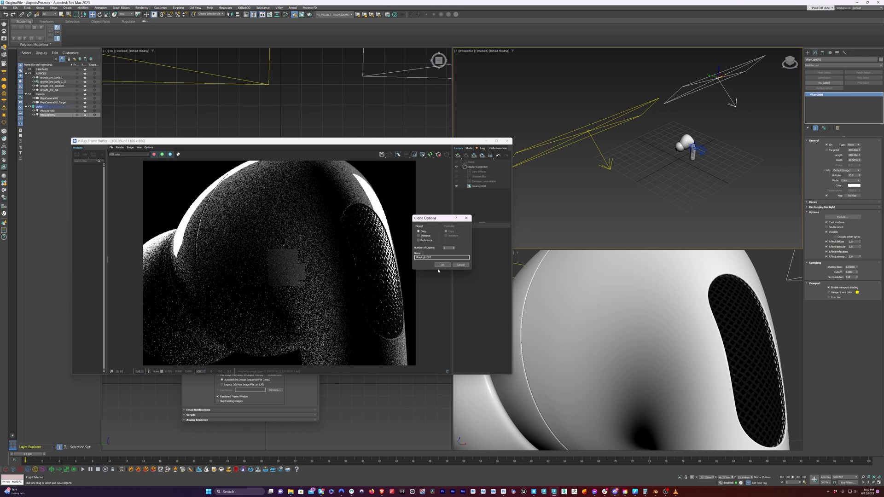
pyautogui.click(442, 265)
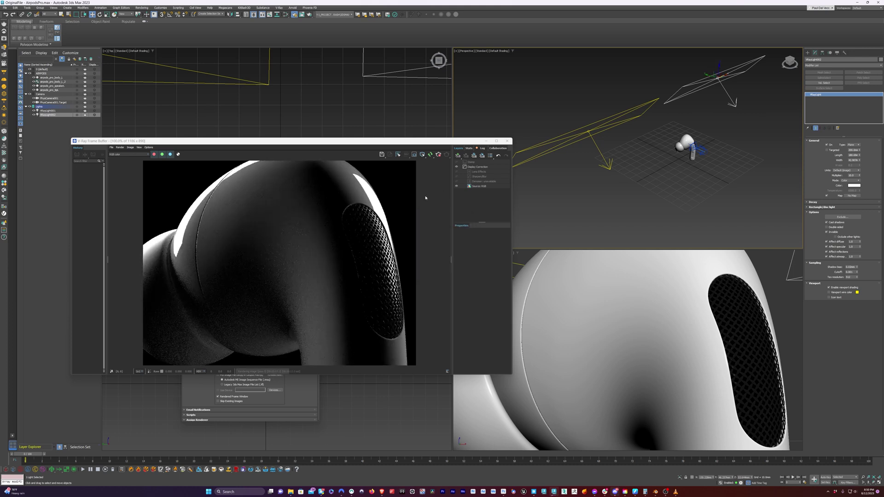
pyautogui.keyDown('alt'); pyautogui.moveTo(772, 178); pyautogui.dragTo(704, 189, button='middle'); pyautogui.keyUp('alt')
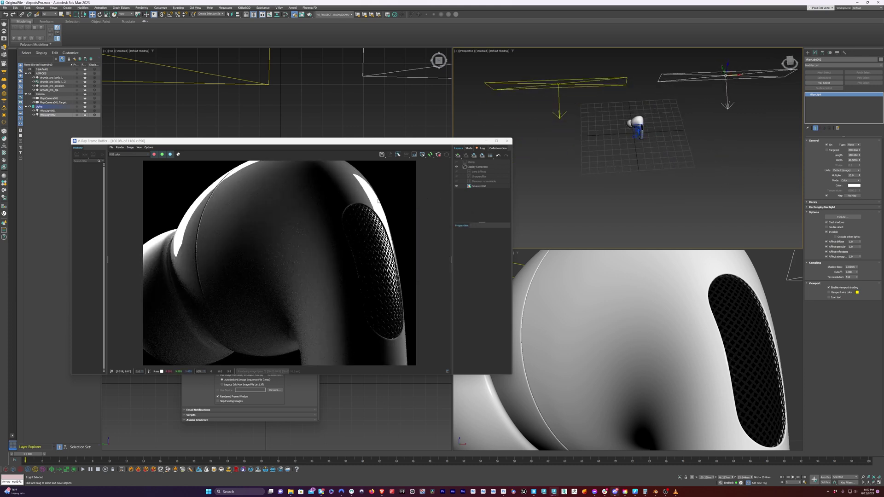
pyautogui.moveTo(738, 75); pyautogui.dragTo(681, 77)
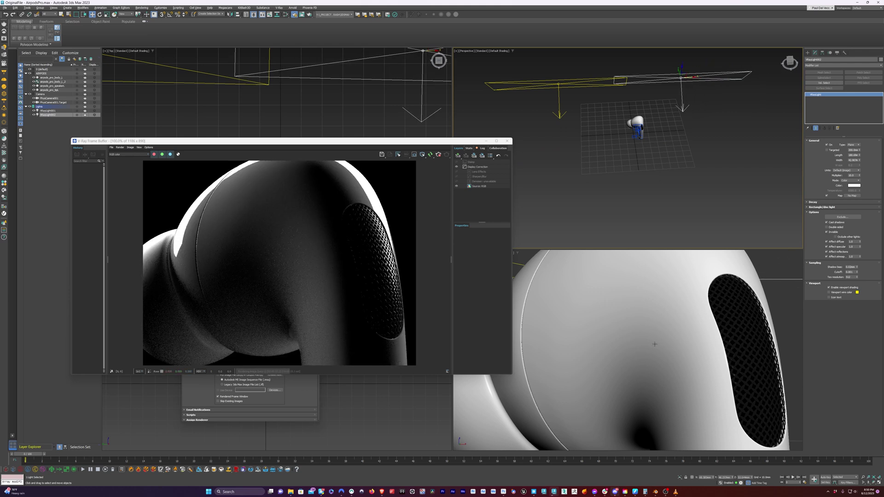
# Show safe frames in the camera view and set the render output size to the HDTV (video) preset
pyautogui.click(781, 314)
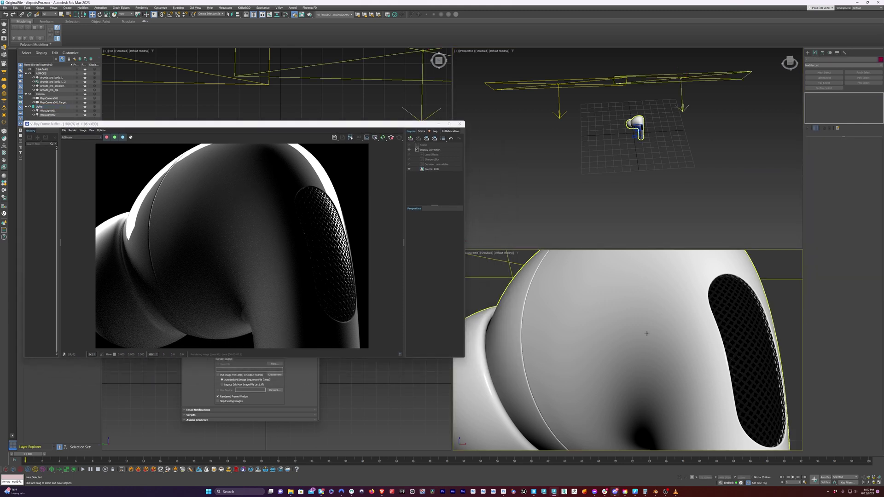
pyautogui.hotkey('shift', 'f')
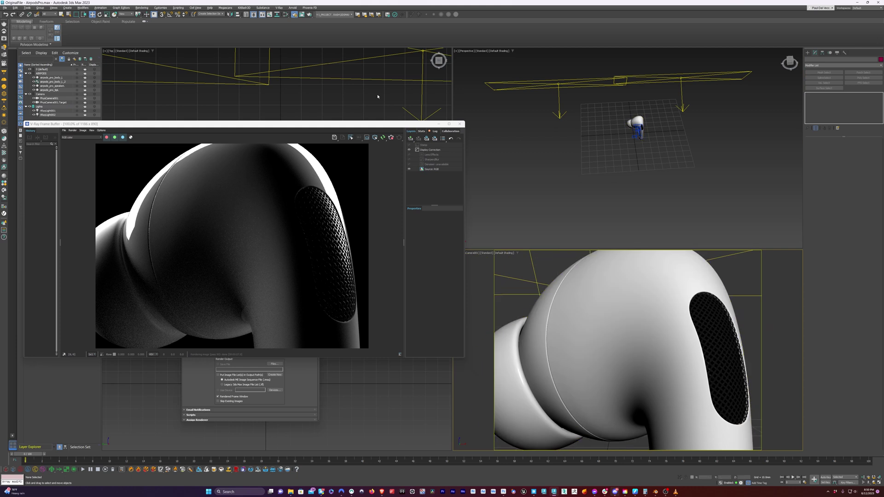
pyautogui.click(297, 397)
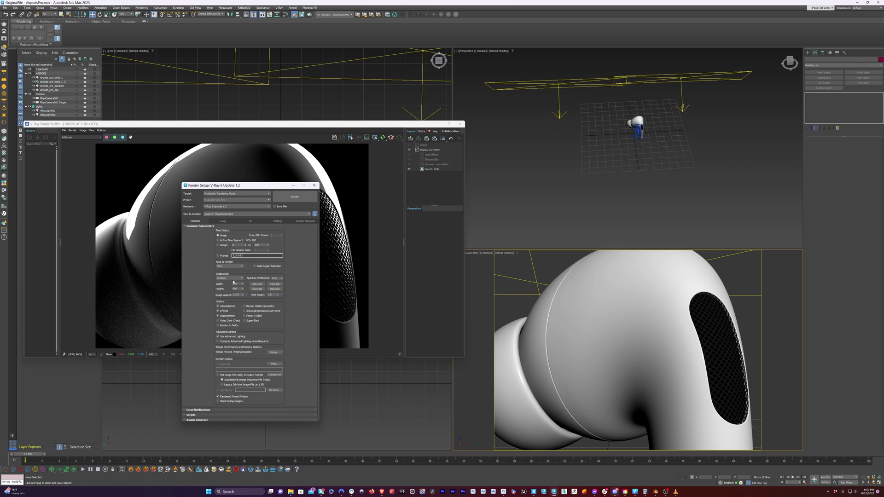
pyautogui.moveTo(248, 185); pyautogui.dragTo(271, 161)
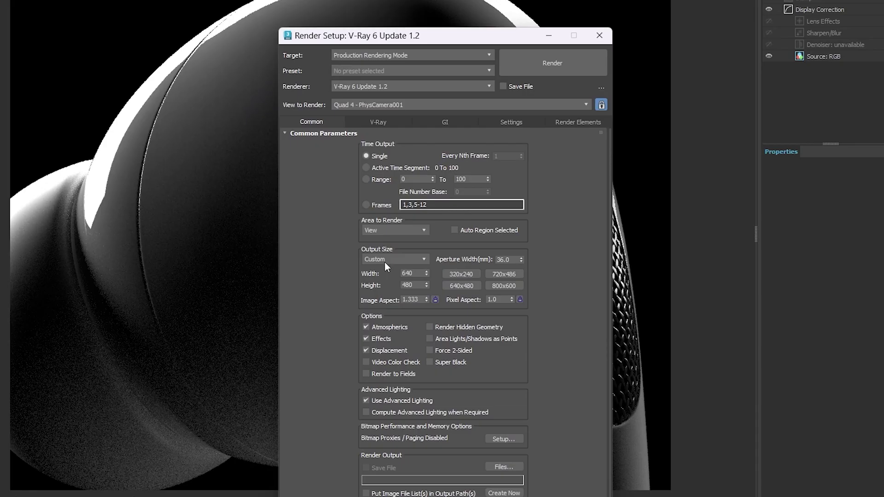
pyautogui.click(390, 257)
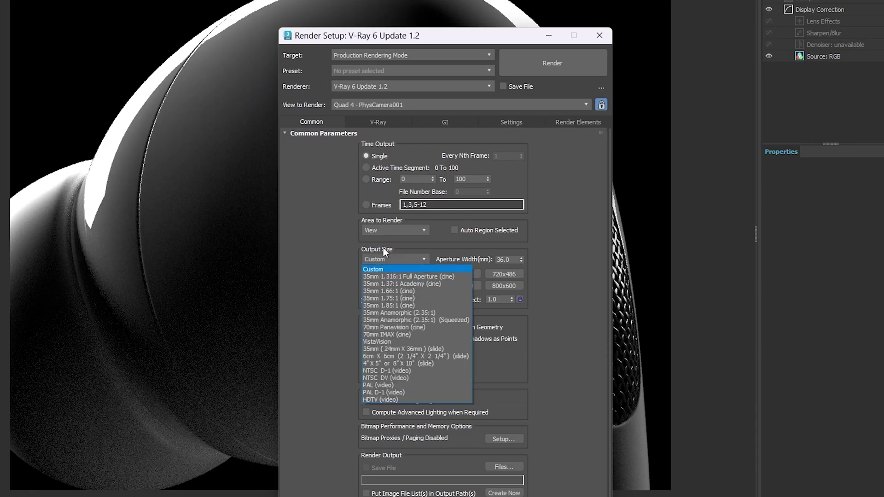
pyautogui.click(380, 399)
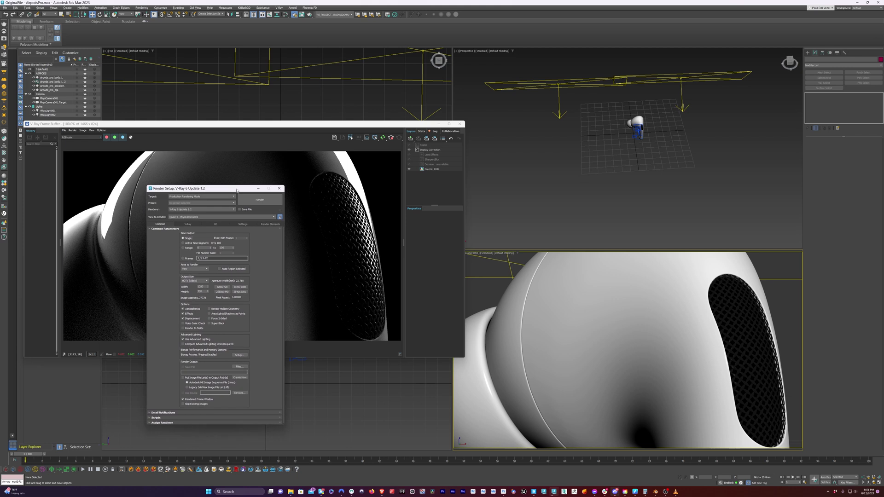
pyautogui.click(240, 284)
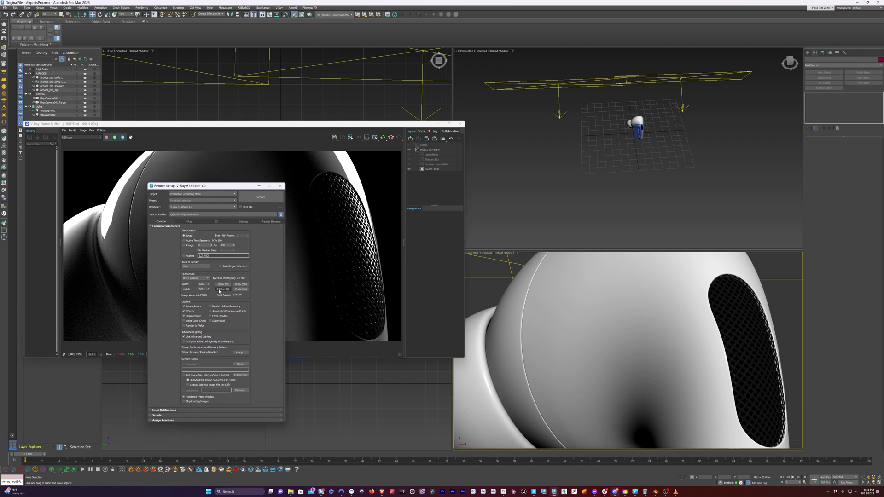
pyautogui.click(258, 187)
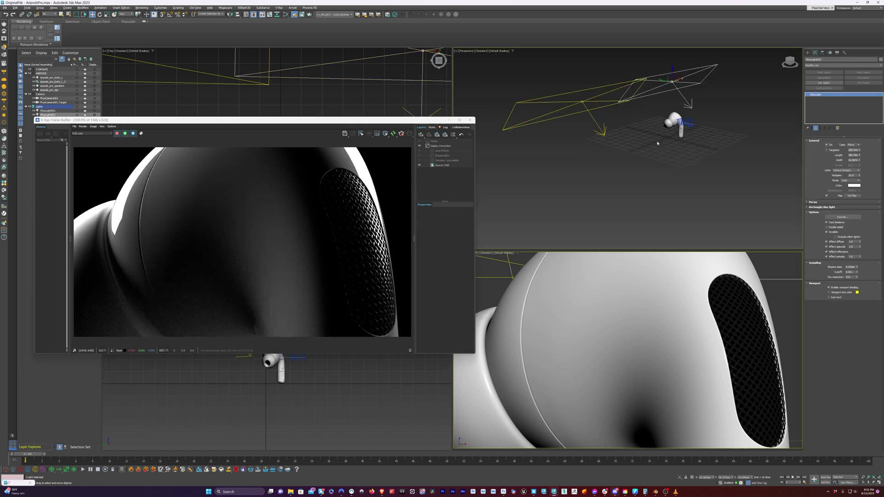
# Reframe the earbud by moving the physical camera and its target together, and bring the camera slightly closer to the earbud
pyautogui.keyDown('alt'); pyautogui.moveTo(657, 142); pyautogui.dragTo(693, 142); pyautogui.keyUp('alt')
pyautogui.scroll(6, 691, 144)
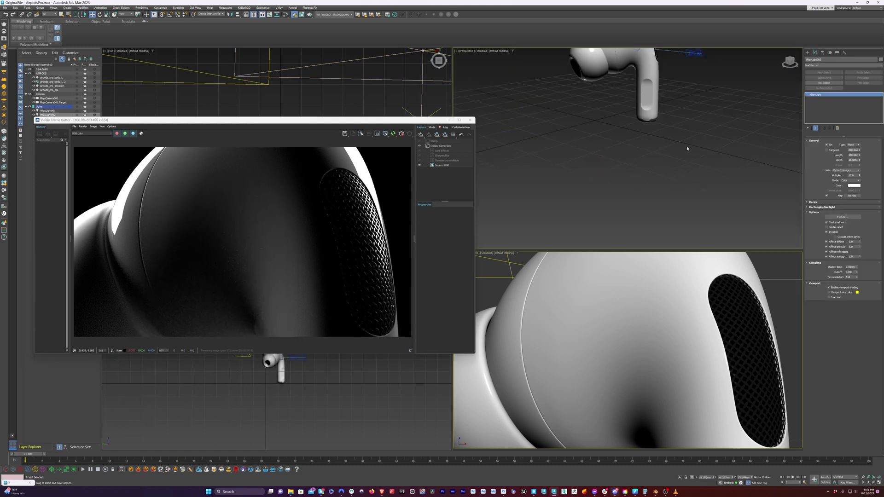
pyautogui.scroll(-5, 645, 149)
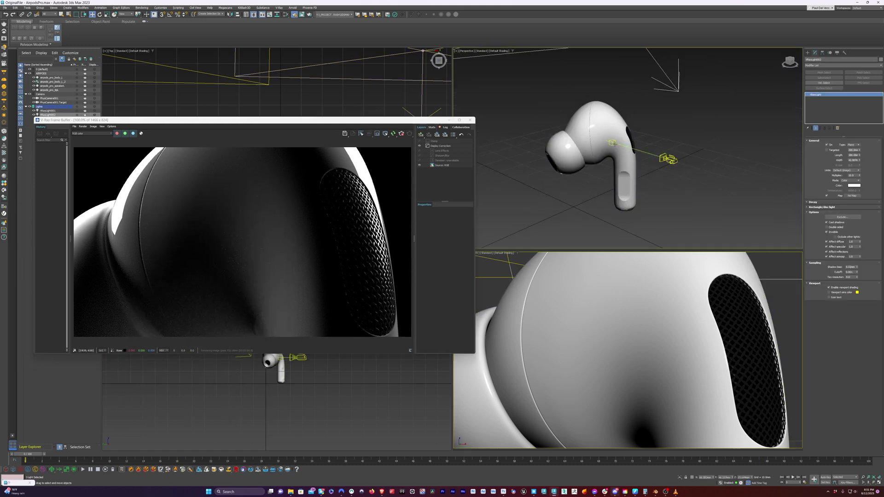
pyautogui.click(617, 140)
pyautogui.click(668, 159)
pyautogui.moveTo(621, 133); pyautogui.dragTo(620, 130)
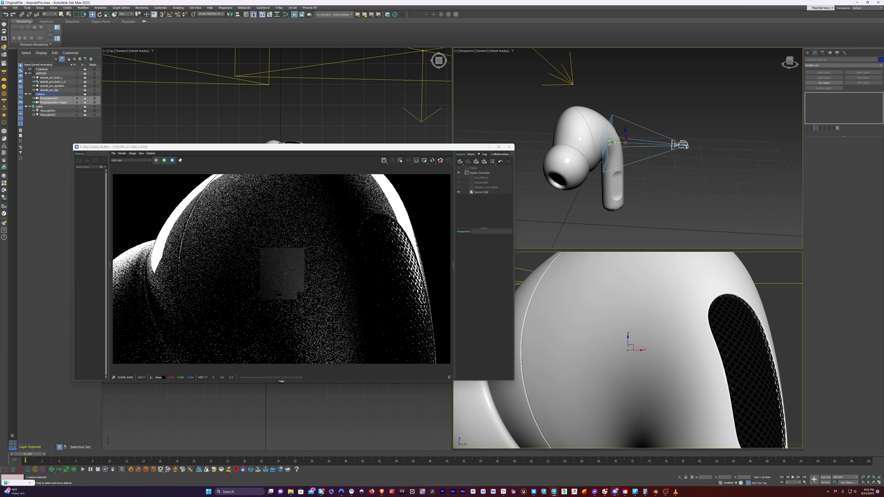
pyautogui.moveTo(693, 132); pyautogui.dragTo(676, 151)
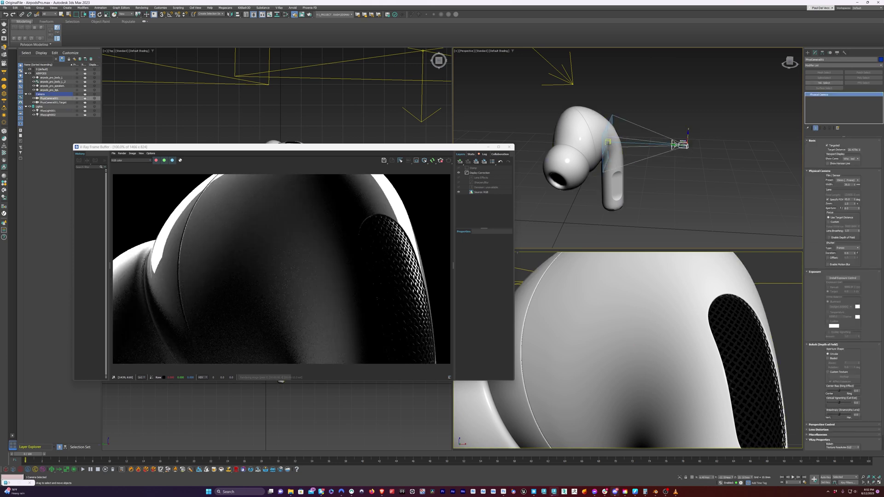
pyautogui.moveTo(673, 146); pyautogui.dragTo(665, 145)
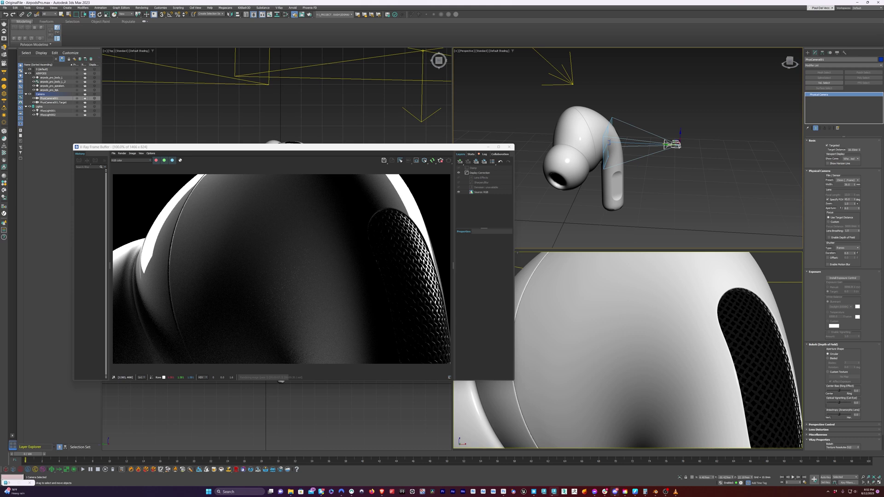
pyautogui.click(662, 210)
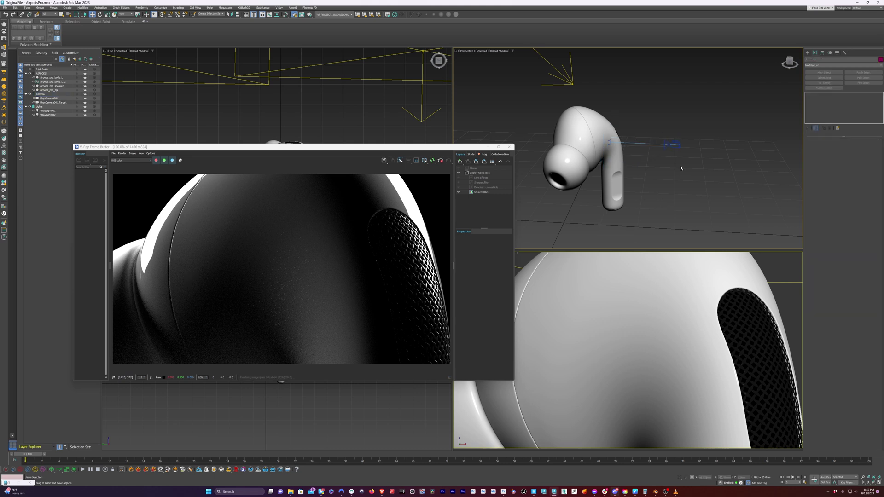
# Rotate the copied V-Ray light towards an upright position and move it closer to the stem side of the earbud
pyautogui.scroll(-6, 654, 166)
pyautogui.click(732, 83)
pyautogui.keyDown('alt'); pyautogui.moveTo(697, 164); pyautogui.dragTo(675, 170, button='middle'); pyautogui.keyUp('alt')
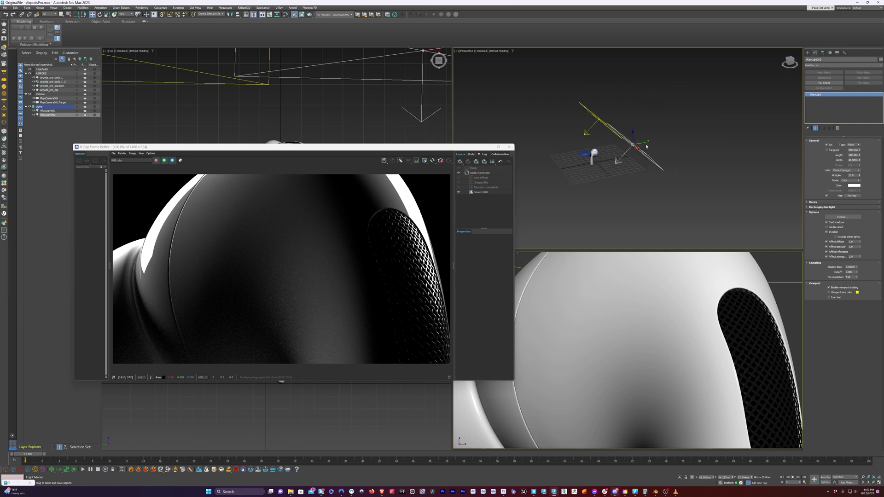
pyautogui.keyDown('alt'); pyautogui.moveTo(610, 155); pyautogui.dragTo(622, 144, button='middle'); pyautogui.keyUp('alt')
pyautogui.press('e')
pyautogui.moveTo(625, 140); pyautogui.dragTo(643, 184)
pyautogui.keyDown('alt'); pyautogui.moveTo(642, 183); pyautogui.dragTo(612, 179, button='middle'); pyautogui.keyUp('alt')
pyautogui.press('w')
pyautogui.moveTo(628, 148); pyautogui.dragTo(614, 146)
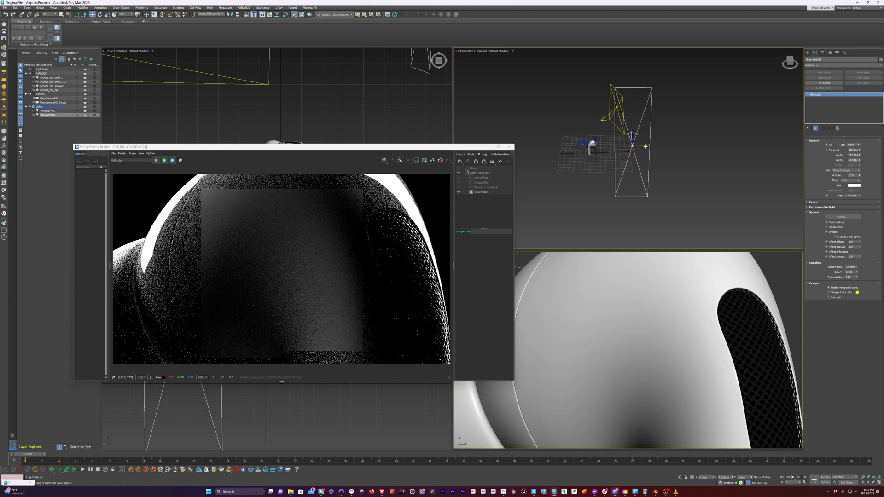
# Fine-tune the upright light's rotation and position so that it faces the earbud and lights the edge beside the mesh grille
pyautogui.moveTo(641, 147)
pyautogui.mouseDown()
pyautogui.moveTo(656, 146)
pyautogui.moveTo(641, 147)
pyautogui.mouseUp()
pyautogui.press('e')
pyautogui.moveTo(637, 151); pyautogui.dragTo(641, 150)
pyautogui.keyDown('alt'); pyautogui.moveTo(641, 150); pyautogui.dragTo(634, 161, button='middle'); pyautogui.keyUp('alt')
pyautogui.press('w')
pyautogui.moveTo(638, 155); pyautogui.dragTo(636, 149)
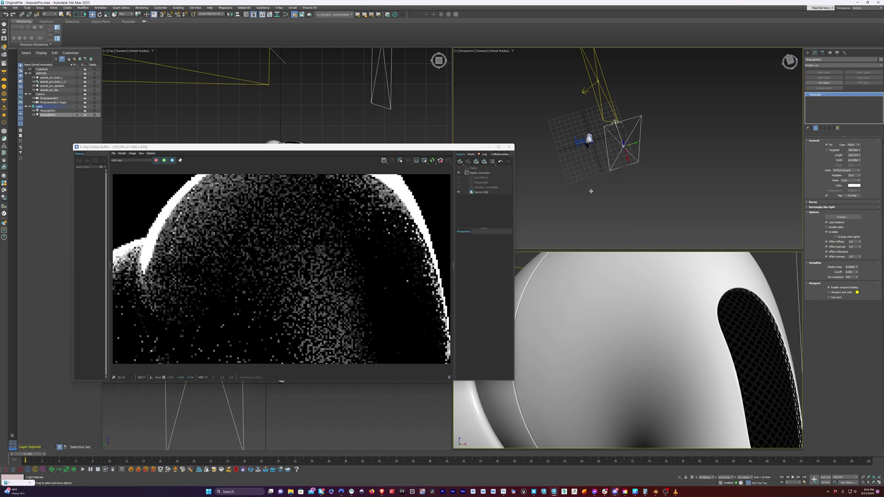
pyautogui.press('e')
pyautogui.keyDown('alt'); pyautogui.moveTo(613, 150); pyautogui.dragTo(615, 168, button='middle'); pyautogui.keyUp('alt')
pyautogui.moveTo(629, 138); pyautogui.dragTo(637, 130)
pyautogui.press('w')
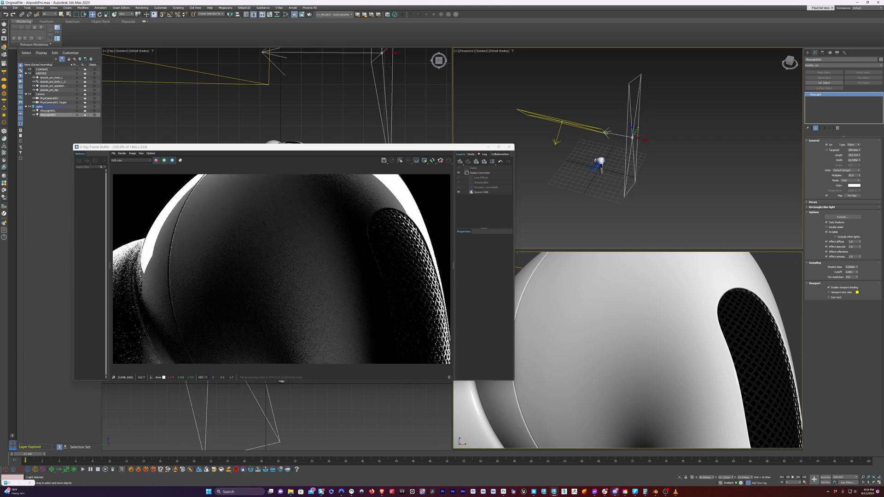
# Review the light arrangement and compare the interactive render with the reference clip in VLC media player
pyautogui.keyDown('alt'); pyautogui.moveTo(591, 161); pyautogui.dragTo(413, 203, button='middle'); pyautogui.keyUp('alt')
pyautogui.scroll(5, 621, 153)
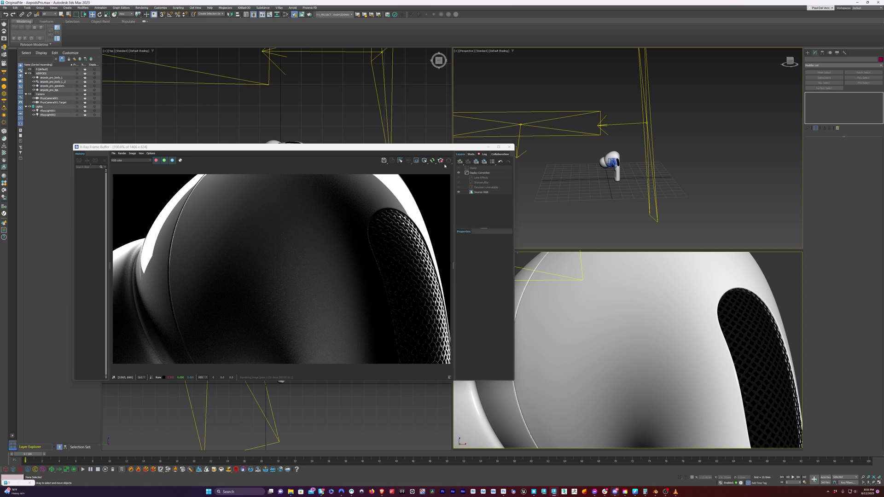
pyautogui.keyDown('alt'); pyautogui.moveTo(606, 199); pyautogui.dragTo(648, 203, button='middle'); pyautogui.keyUp('alt')
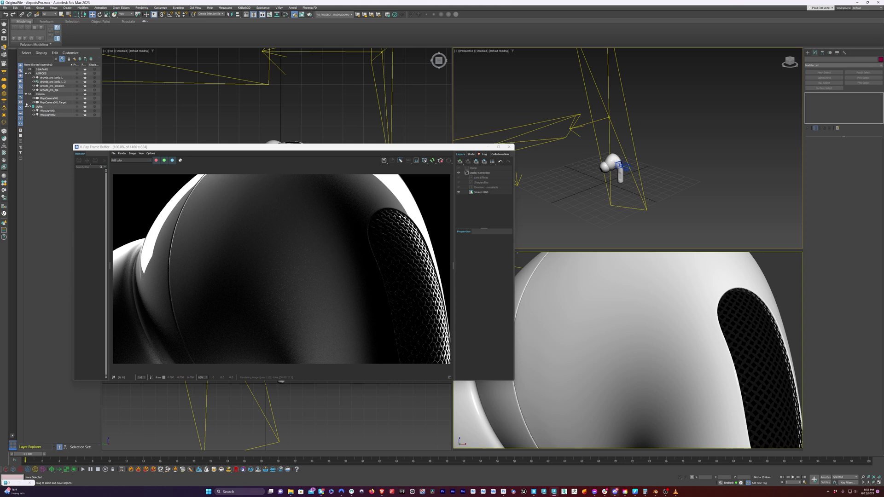
pyautogui.moveTo(593, 0); pyautogui.dragTo(530, 97)
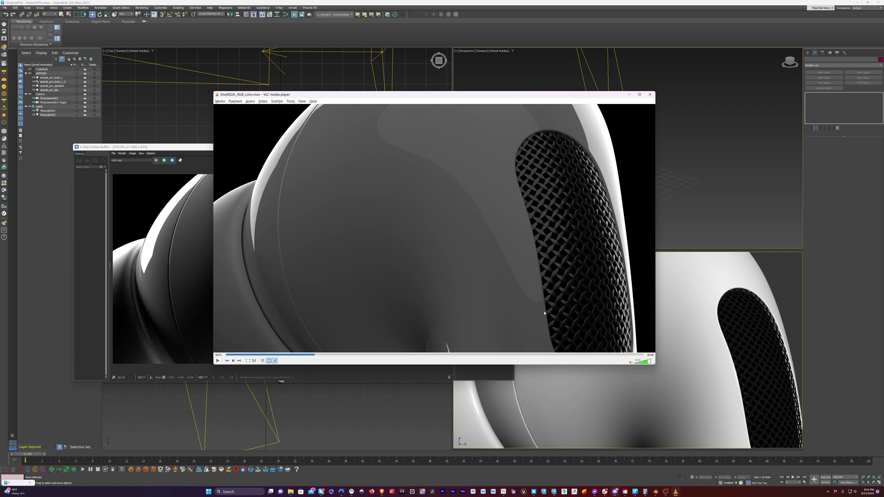
pyautogui.click(466, 81)
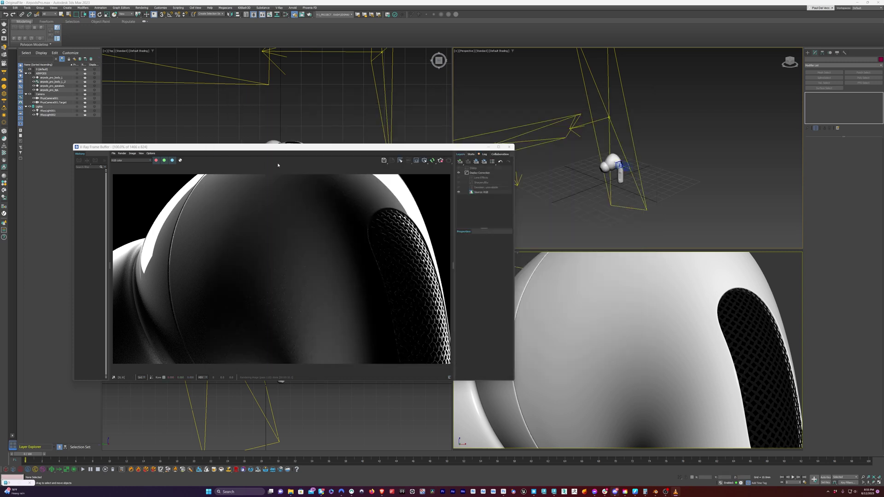
pyautogui.moveTo(284, 147); pyautogui.dragTo(296, 135)
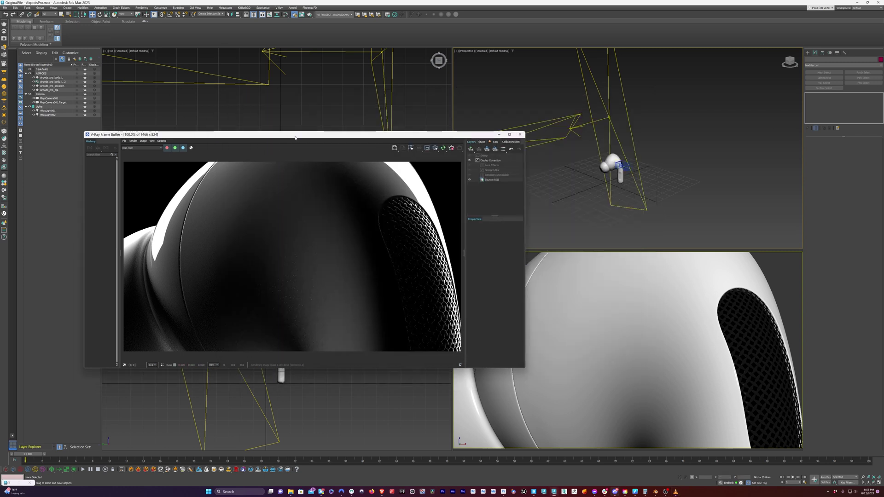
# Create a disc V-Ray light beside the earbud in the Perspective view and set its multiplier to 5
pyautogui.click(4, 101)
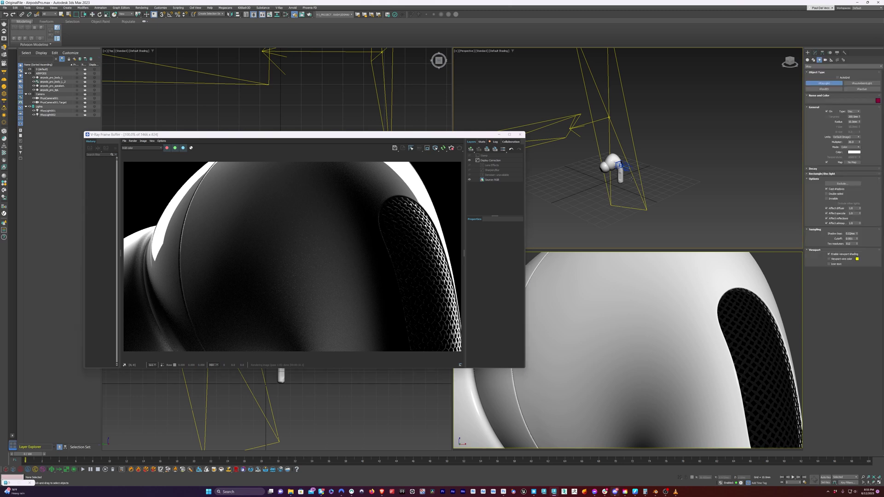
pyautogui.moveTo(671, 208); pyautogui.dragTo(667, 131)
pyautogui.rightClick(671, 199)
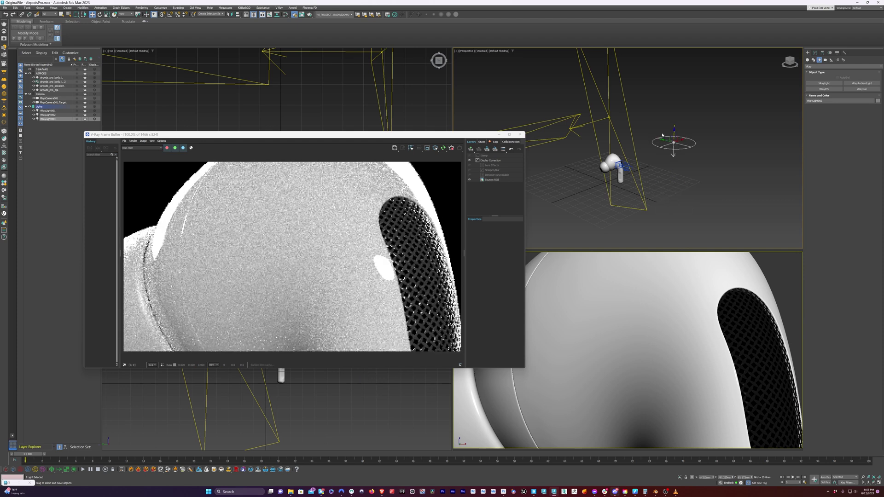
pyautogui.click(814, 53)
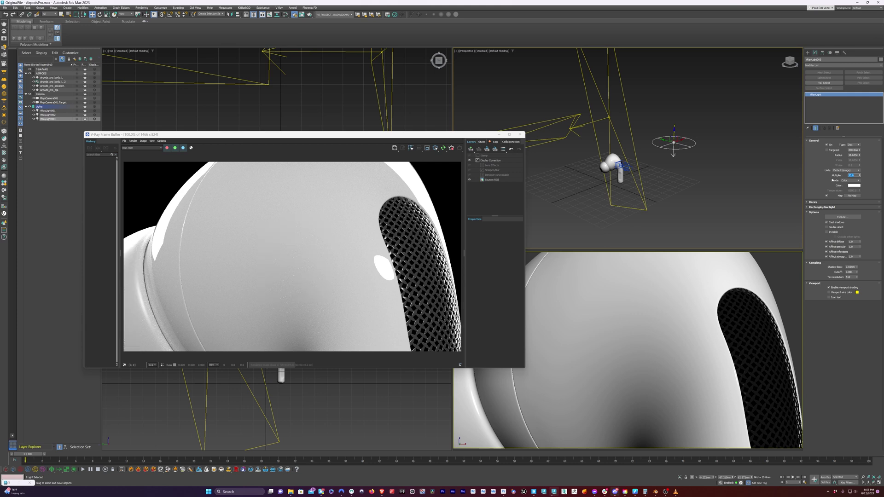
pyautogui.write('5')
pyautogui.press('Return')
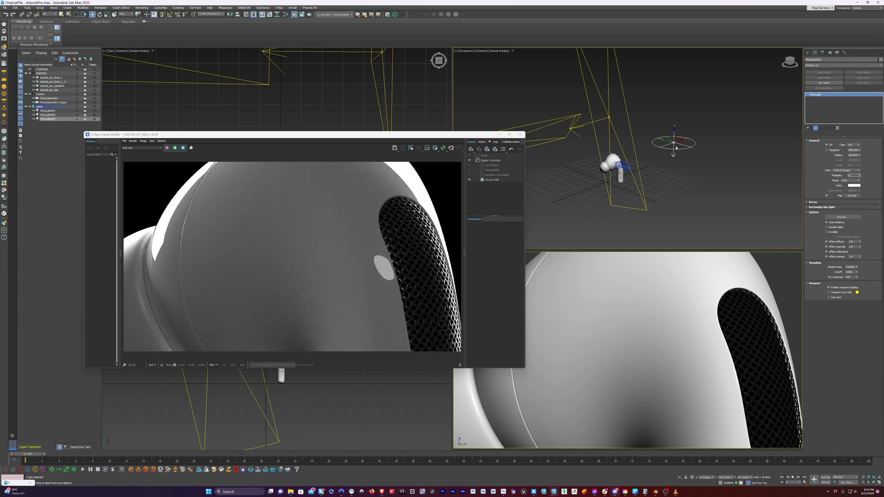
# Move the disc light sideways to sit above the earbud and set its multiplier to 1
pyautogui.moveTo(664, 139); pyautogui.dragTo(634, 131)
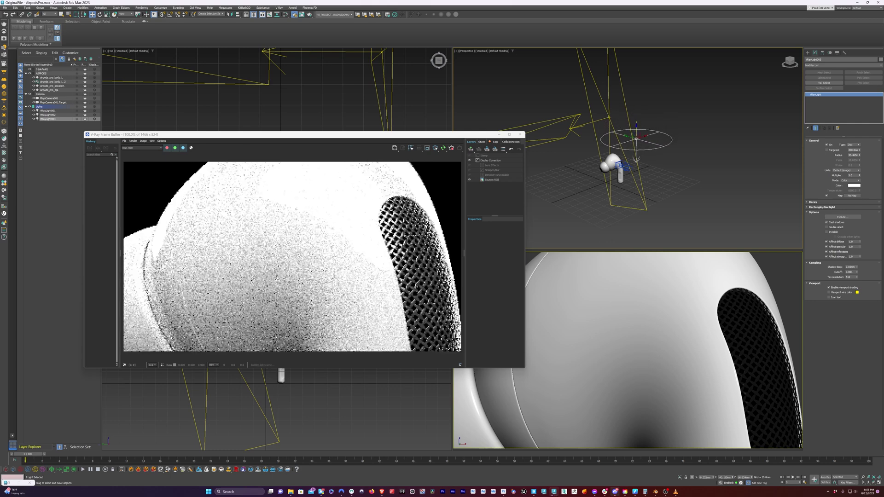
pyautogui.moveTo(0, 62); pyautogui.dragTo(483, 108)
pyautogui.click(822, 195)
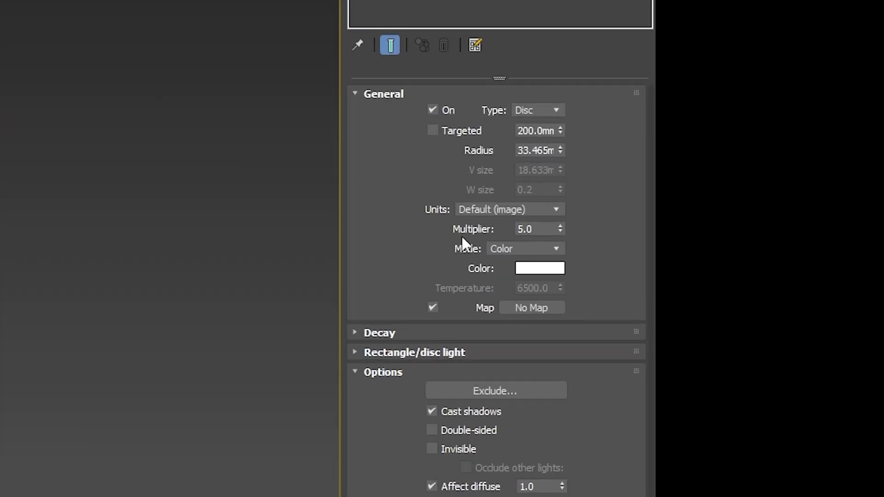
pyautogui.click(856, 175)
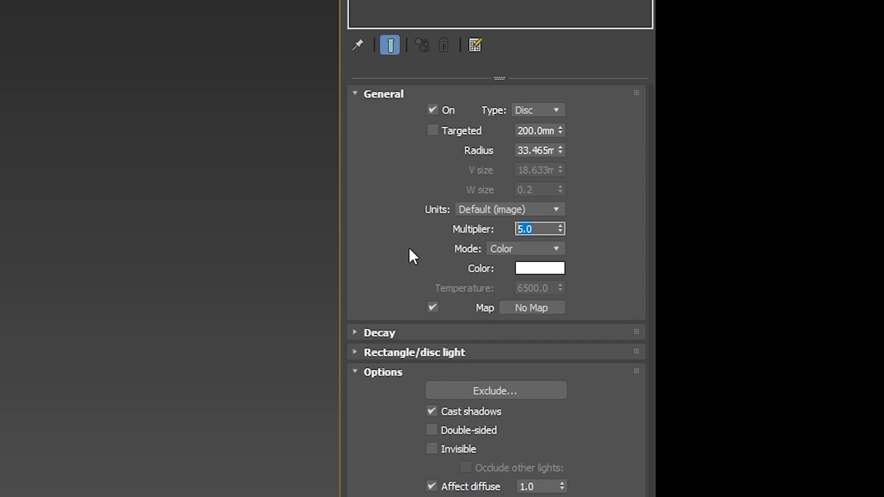
pyautogui.write('1.0')
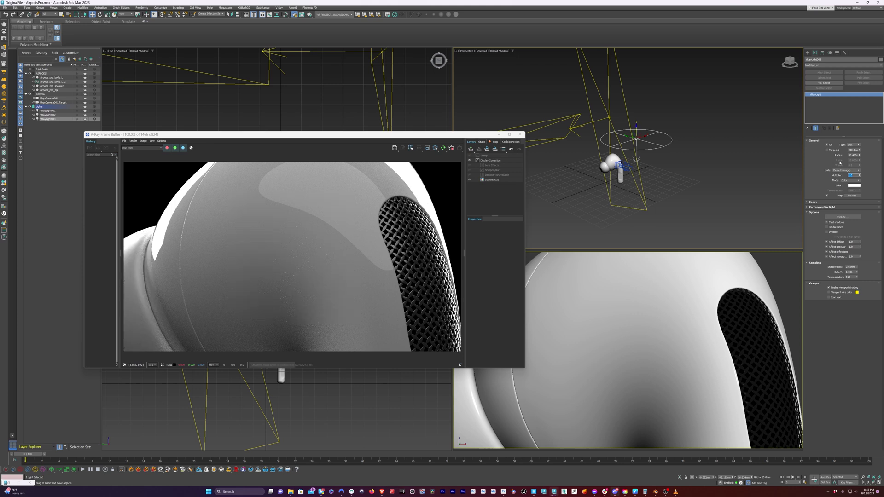
# Enlarge the disc light's radius, and tilt and reposition it so that it faces the earbud
pyautogui.moveTo(860, 155); pyautogui.dragTo(860, 147)
pyautogui.keyDown('alt'); pyautogui.moveTo(667, 115); pyautogui.dragTo(637, 154, button='middle'); pyautogui.keyUp('alt')
pyautogui.moveTo(637, 154); pyautogui.dragTo(644, 166)
pyautogui.press('e')
pyautogui.press('w')
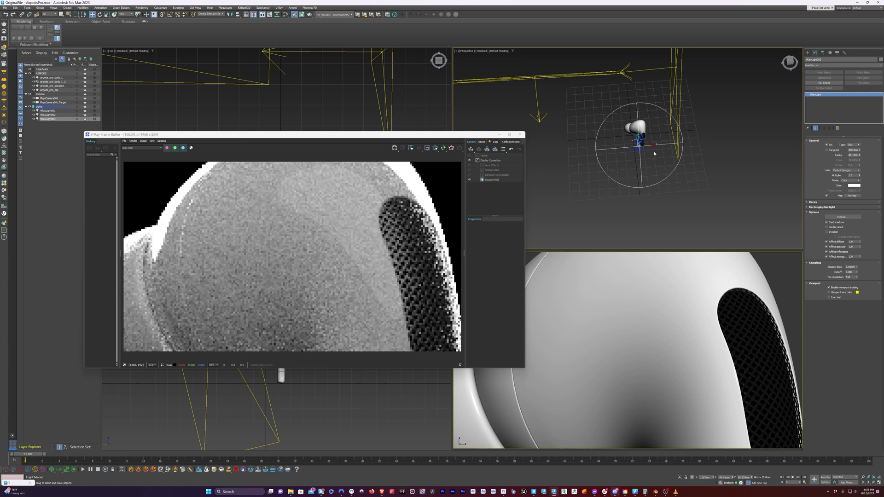
pyautogui.keyDown('alt'); pyautogui.moveTo(641, 158); pyautogui.dragTo(633, 133, button='middle'); pyautogui.keyUp('alt')
pyautogui.moveTo(641, 123); pyautogui.dragTo(641, 118)
pyautogui.click(571, 159)
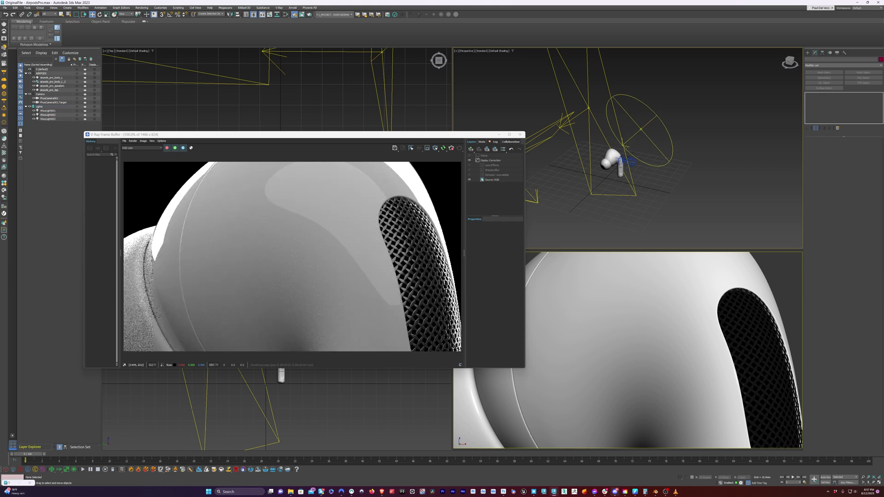
# Fine-tune the disc light's position and tilt above the earbud to shape its broad reflection beside the mesh grille
pyautogui.click(636, 146)
pyautogui.keyDown('alt'); pyautogui.moveTo(635, 147); pyautogui.dragTo(647, 142, button='middle'); pyautogui.keyUp('alt')
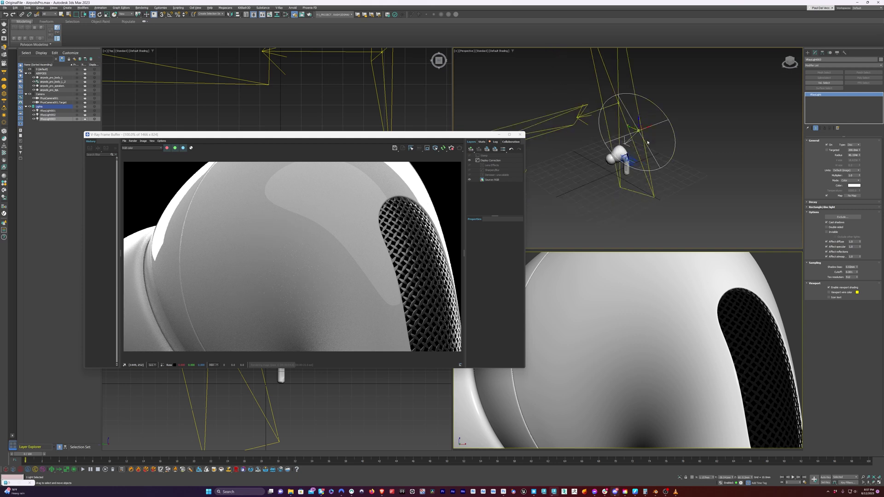
pyautogui.moveTo(647, 127); pyautogui.dragTo(644, 128)
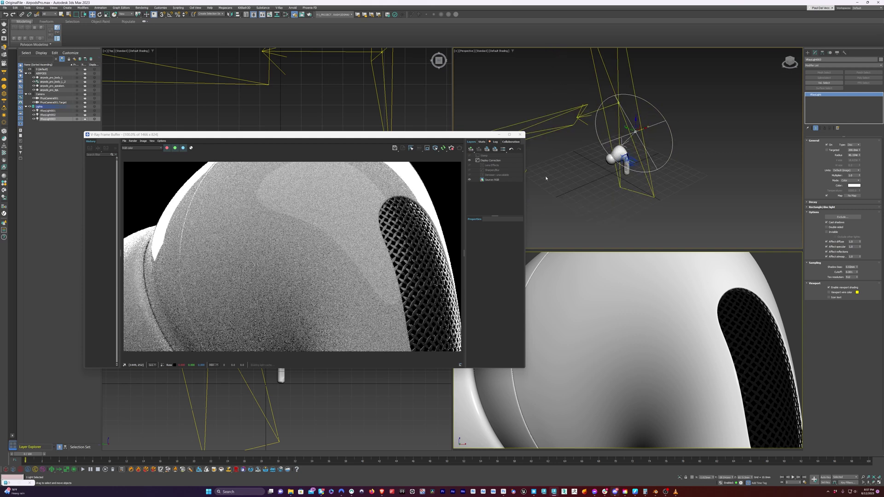
pyautogui.moveTo(628, 133); pyautogui.dragTo(622, 129)
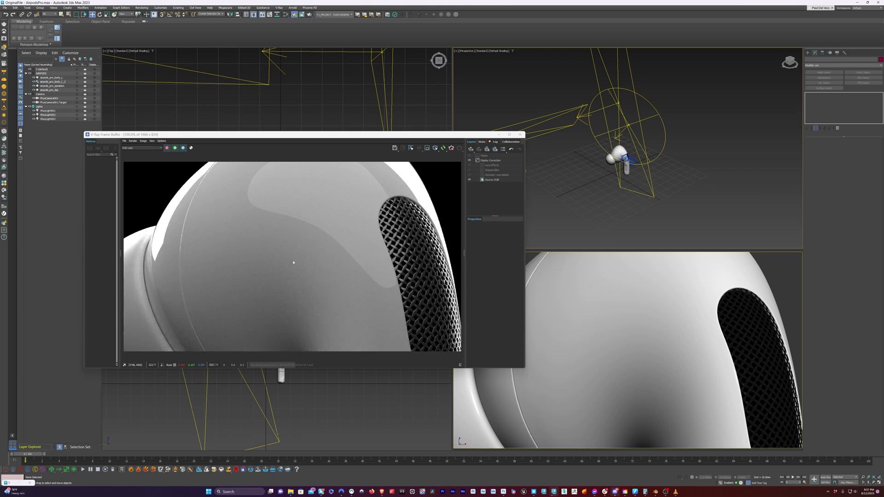
pyautogui.keyDown('alt'); pyautogui.moveTo(604, 153); pyautogui.dragTo(645, 131, button='middle'); pyautogui.keyUp('alt')
pyautogui.click(646, 106)
pyautogui.press('e')
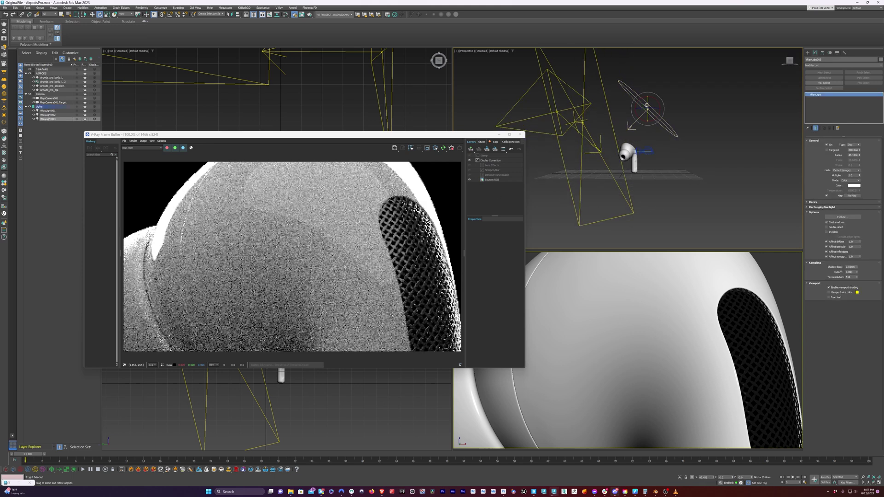
pyautogui.moveTo(647, 106); pyautogui.dragTo(656, 98)
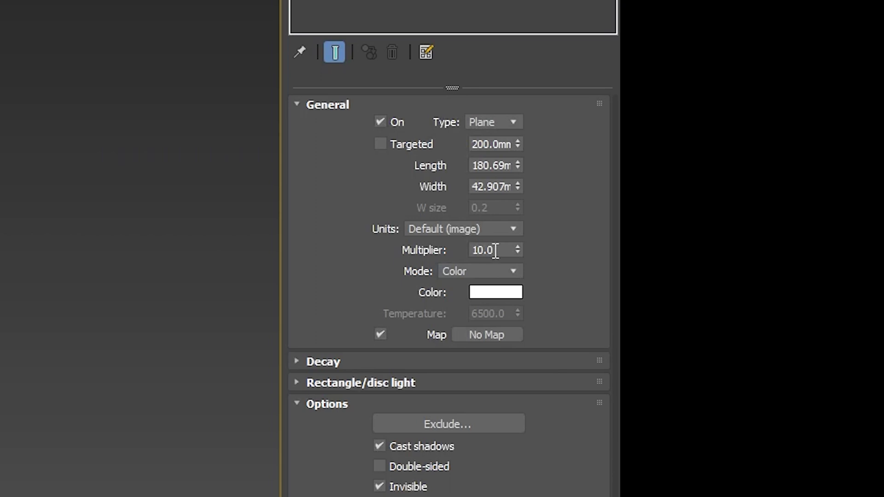
# Set the multiplier of both plane lights to 5
pyautogui.moveTo(853, 176); pyautogui.dragTo(833, 178)
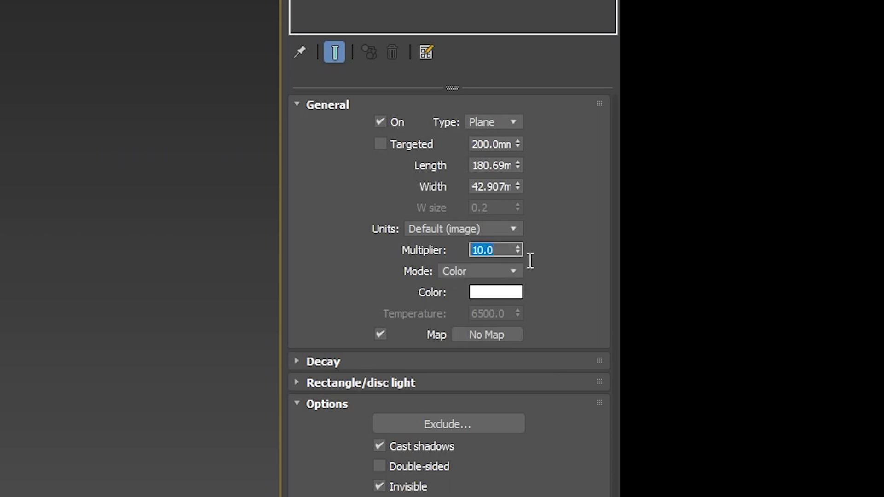
pyautogui.write('5')
pyautogui.press('Return')
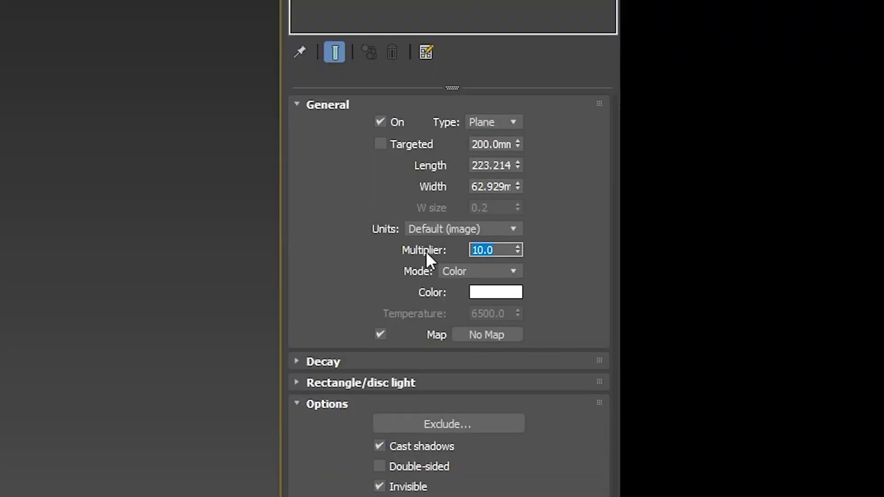
pyautogui.write('5')
pyautogui.press('Return')
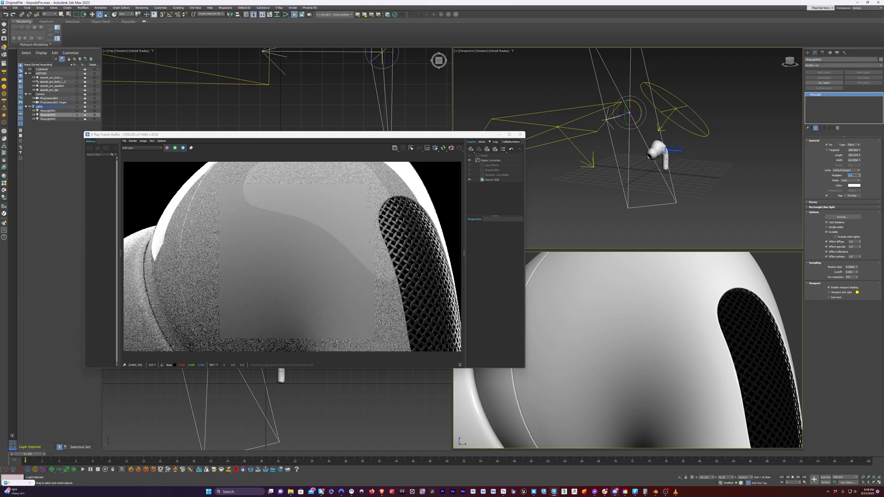
# Set the disc light's multiplier to 0.5
pyautogui.click(675, 109)
pyautogui.moveTo(855, 176); pyautogui.dragTo(836, 179)
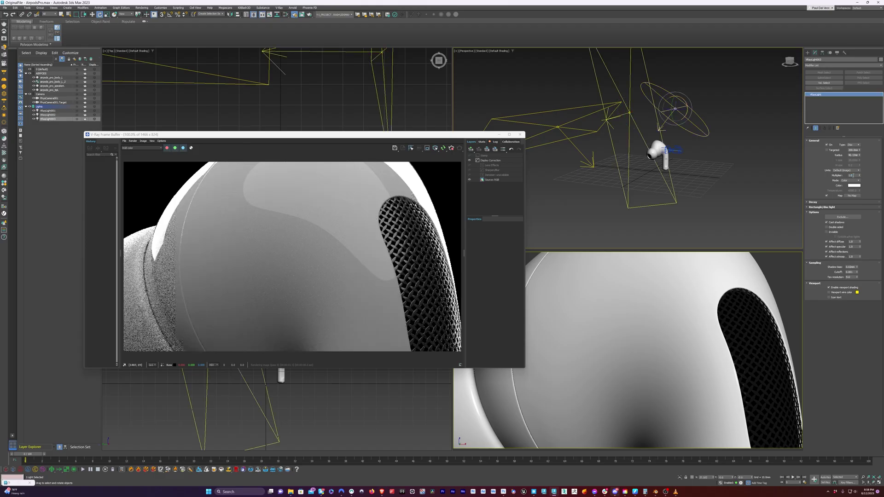
pyautogui.write('.5')
pyautogui.press('Return')
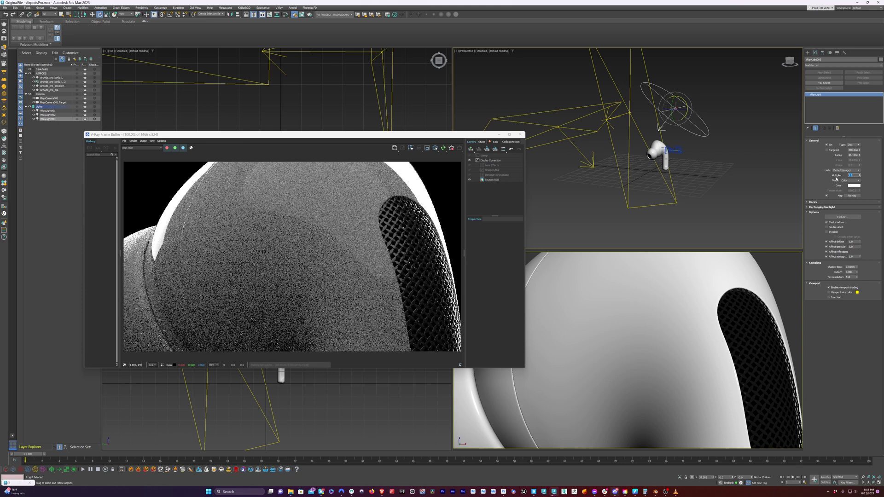
# Try a multiplier of 3 on the upright plane light beside the earbud
pyautogui.click(630, 113)
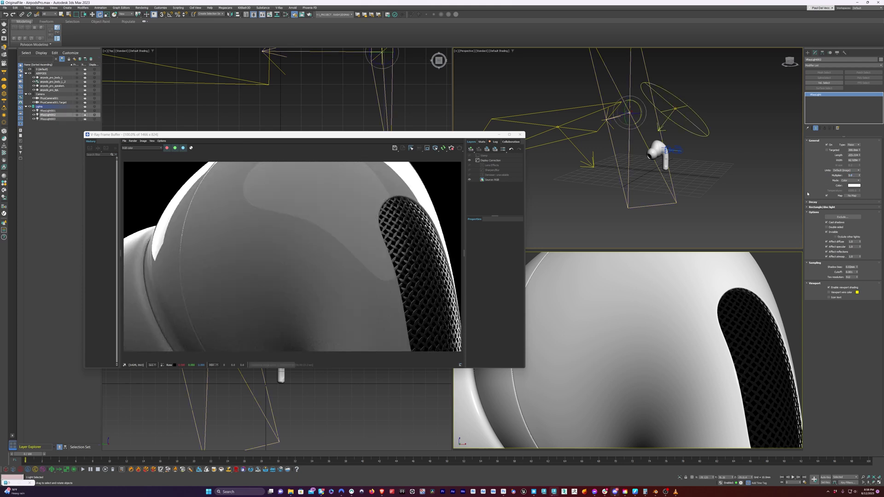
pyautogui.moveTo(860, 177); pyautogui.dragTo(860, 183)
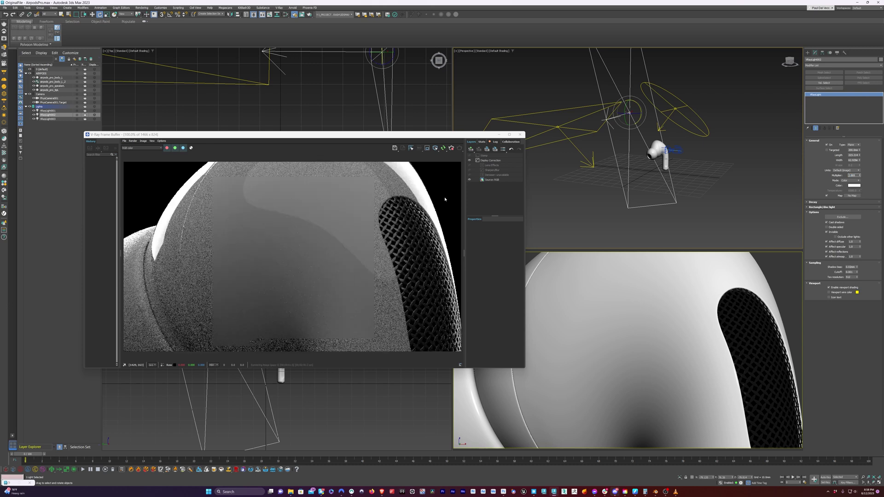
pyautogui.moveTo(859, 174); pyautogui.dragTo(859, 177)
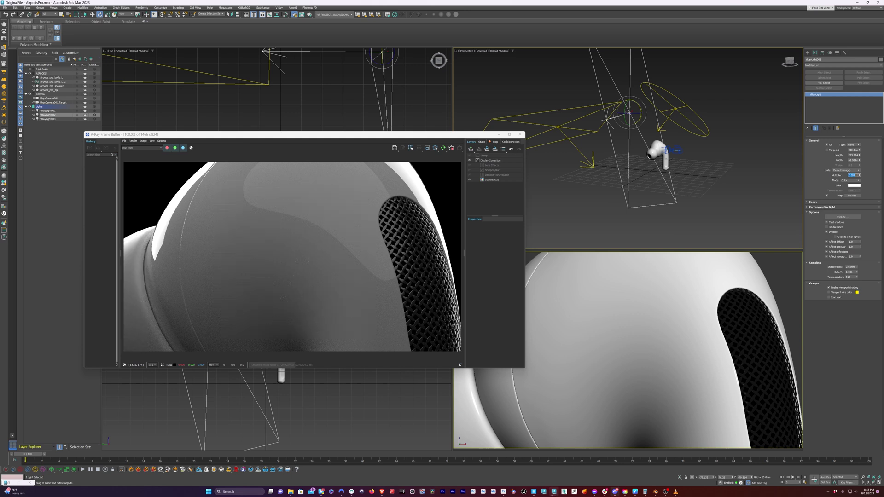
pyautogui.write('3')
pyautogui.press('Return')
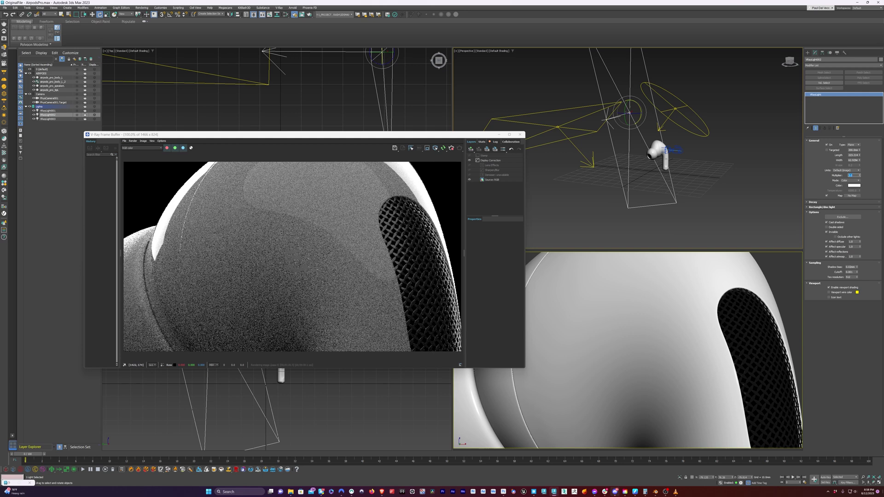
# Set the upright plane light's multiplier to 3.5
pyautogui.click(557, 128)
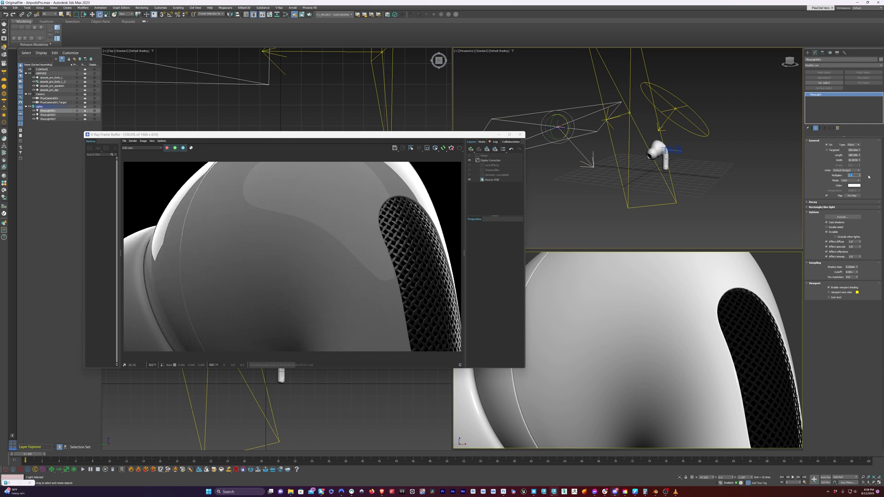
pyautogui.press('Return')
pyautogui.click(629, 113)
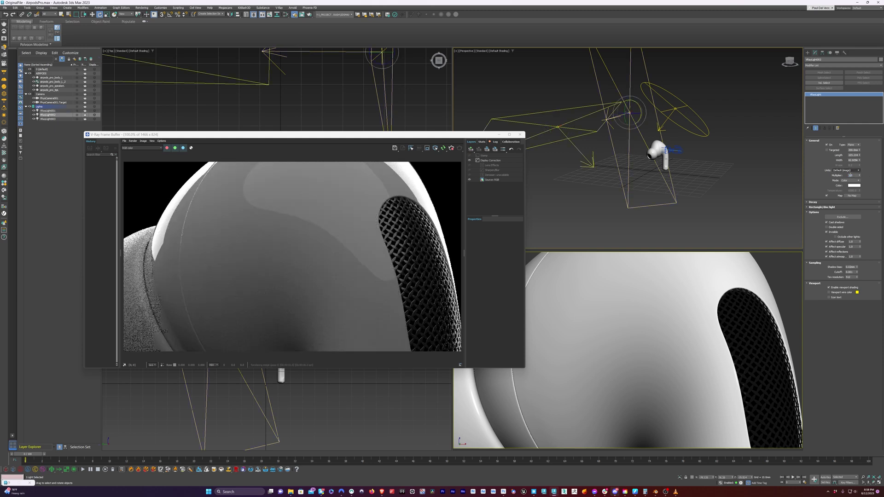
pyautogui.moveTo(854, 175); pyautogui.dragTo(831, 181)
pyautogui.write('3.5')
pyautogui.press('Return')
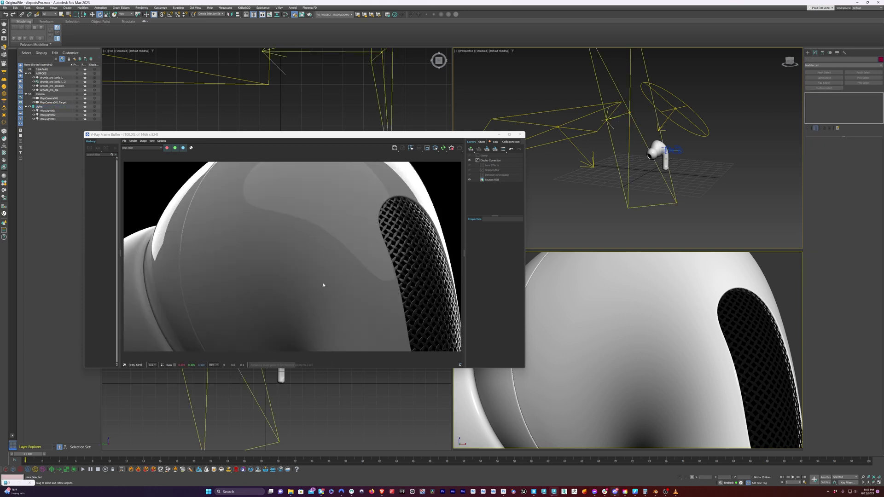
# Inspect the earbud up close in the Perspective view and compare the lighting with the reference clip in VLC media player
pyautogui.scroll(6, 704, 188)
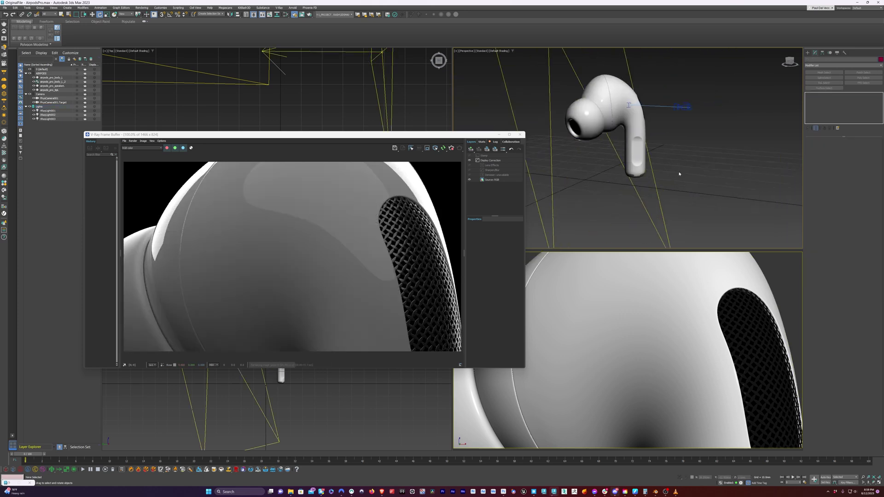
pyautogui.moveTo(682, 170); pyautogui.dragTo(683, 189, button='middle')
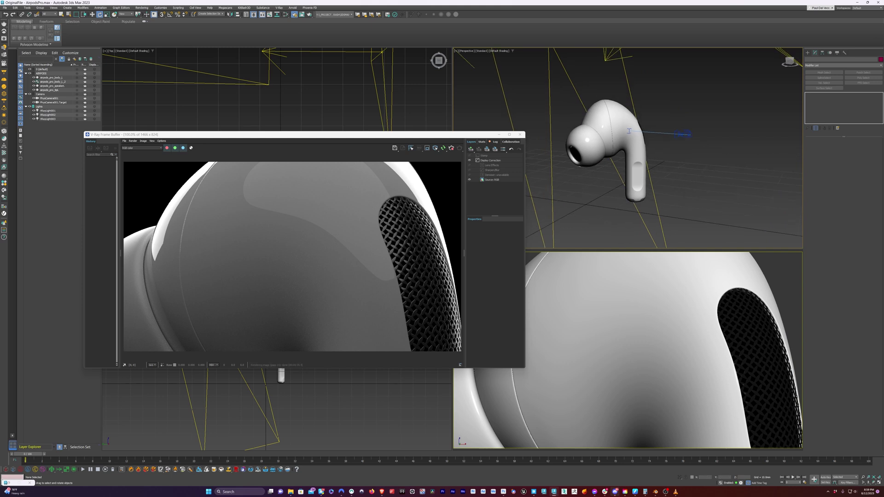
pyautogui.click(676, 492)
pyautogui.moveTo(414, 69); pyautogui.dragTo(418, 72)
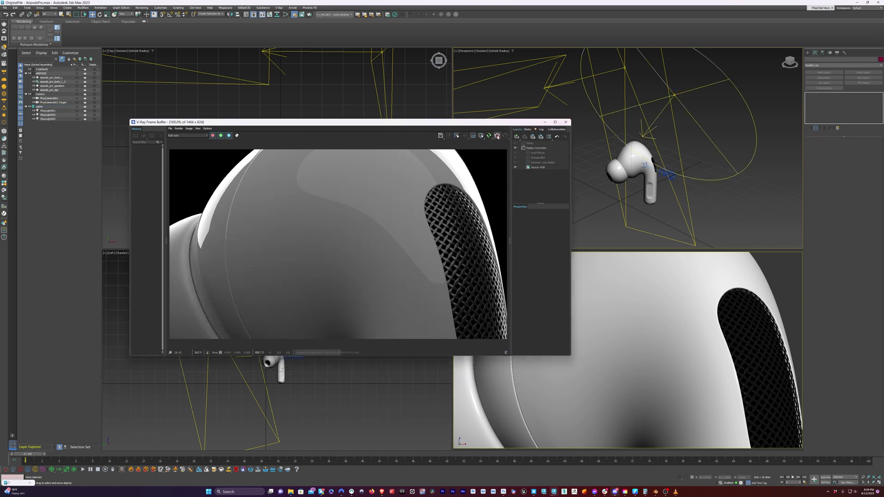
# Stop the interactive render and examine the image quality of the mesh grille and the shell surface in the frame buffer
pyautogui.click(497, 136)
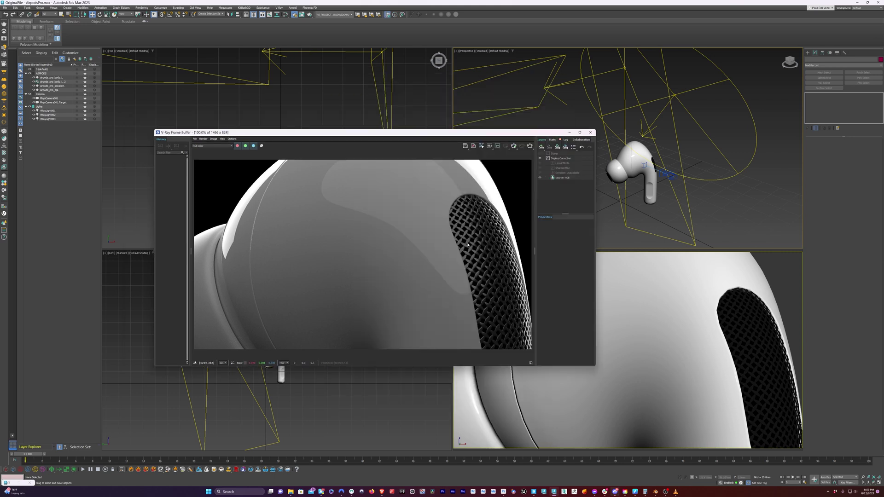
pyautogui.scroll(3, 460, 248)
pyautogui.scroll(2, 404, 263)
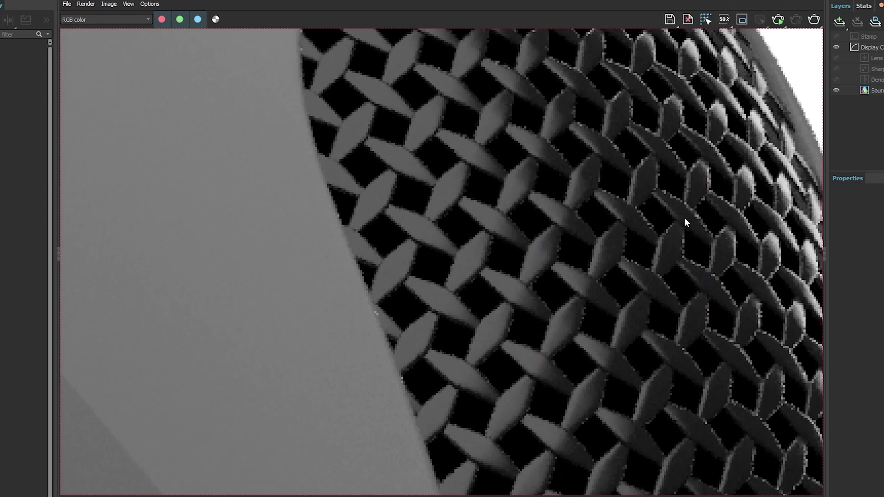
pyautogui.moveTo(400, 289); pyautogui.dragTo(691, 170, button='middle')
pyautogui.moveTo(349, 316); pyautogui.dragTo(654, 225, button='middle')
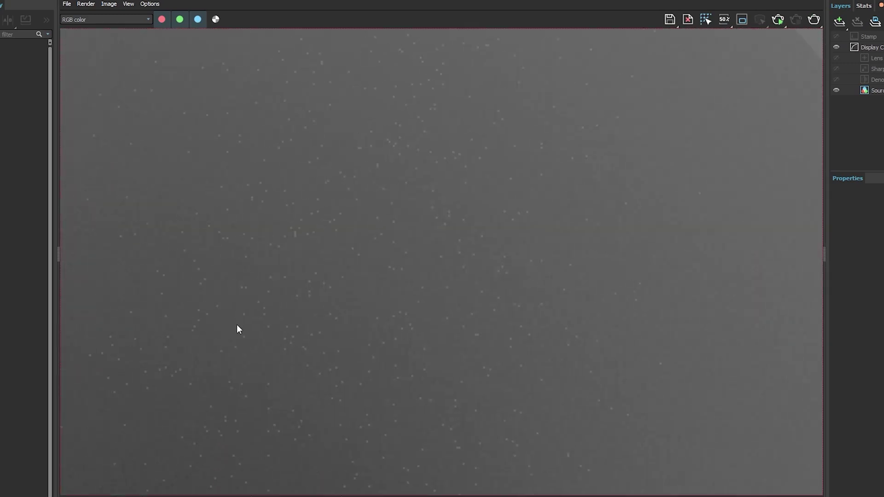
pyautogui.scroll(-2, 237, 326)
pyautogui.scroll(2, 298, 334)
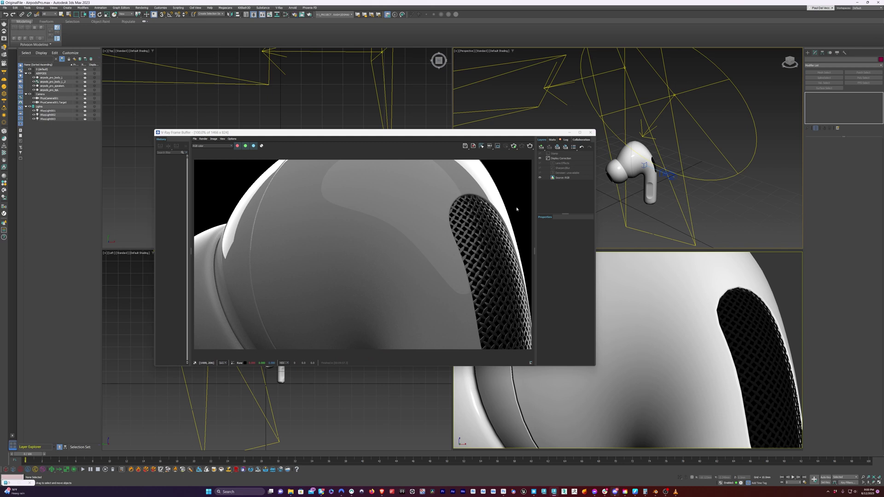
# In the V-Ray render settings, set the bucket image sampler's min subdivs to 2 and max subdivs to 10
pyautogui.press('F10')
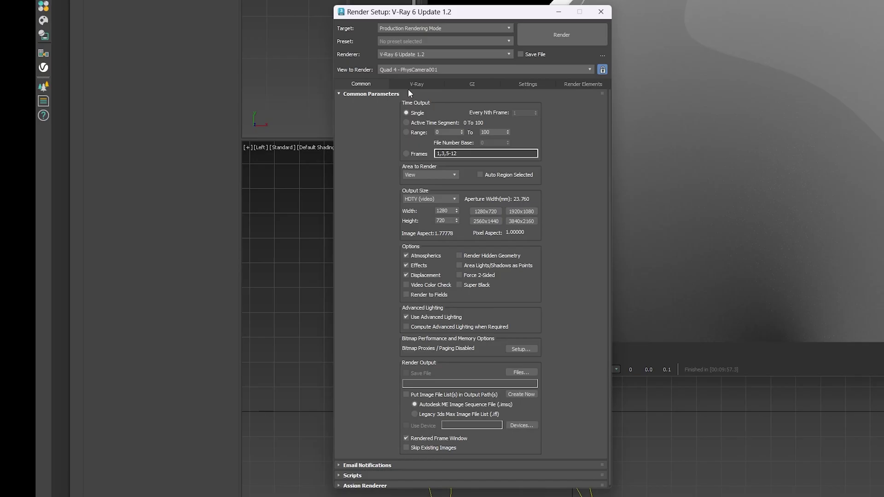
pyautogui.click(189, 221)
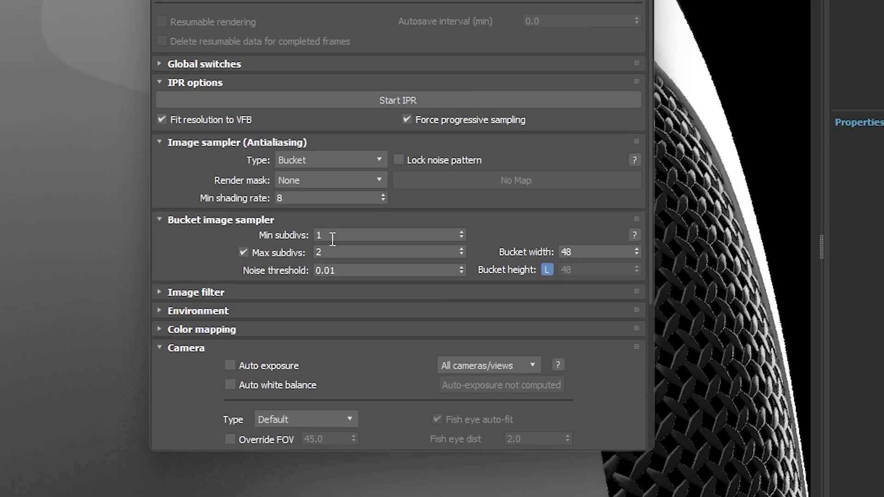
pyautogui.doubleClick(399, 368)
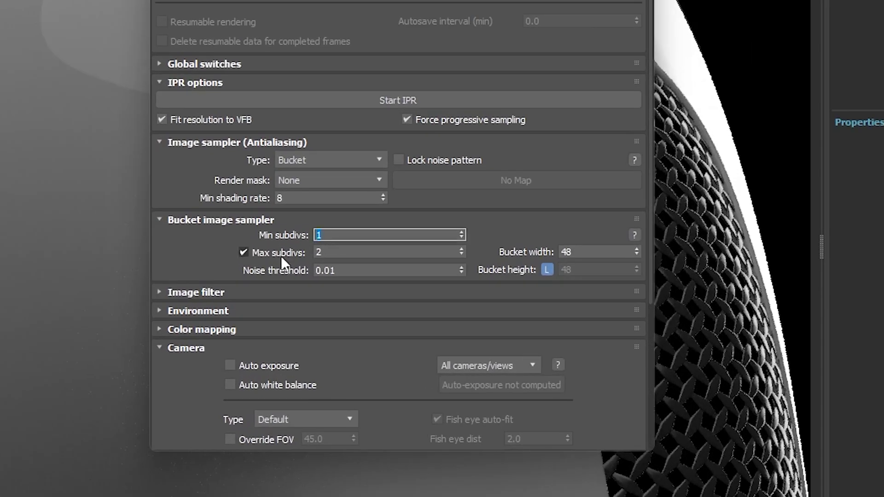
pyautogui.write('2')
pyautogui.doubleClick(327, 253)
pyautogui.write('8')
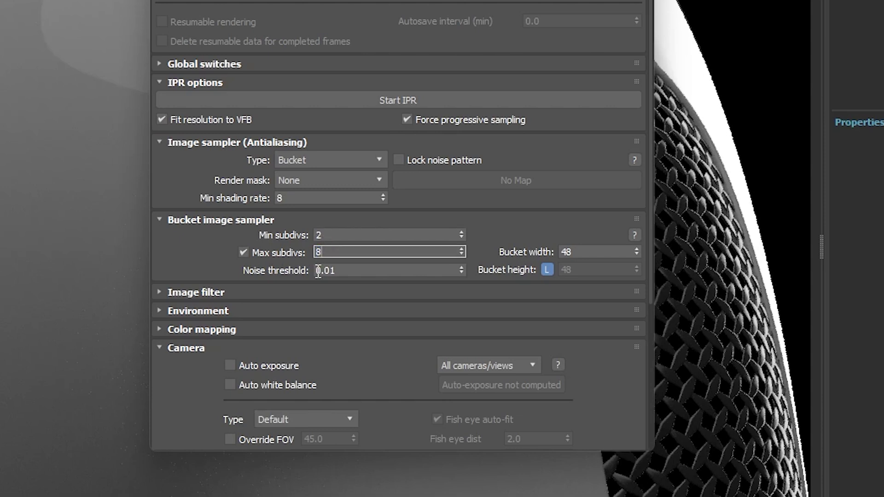
pyautogui.moveTo(333, 254); pyautogui.dragTo(301, 253)
pyautogui.write('10')
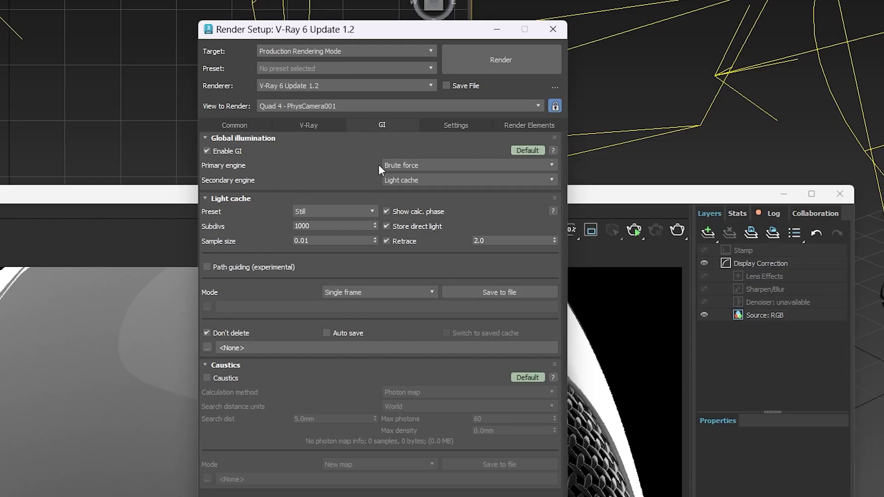
# Review the GI light cache settings, enter 2 for the bucket sampler's min subdivs and render the PhysCamera001 view
pyautogui.click(355, 210)
pyautogui.click(322, 234)
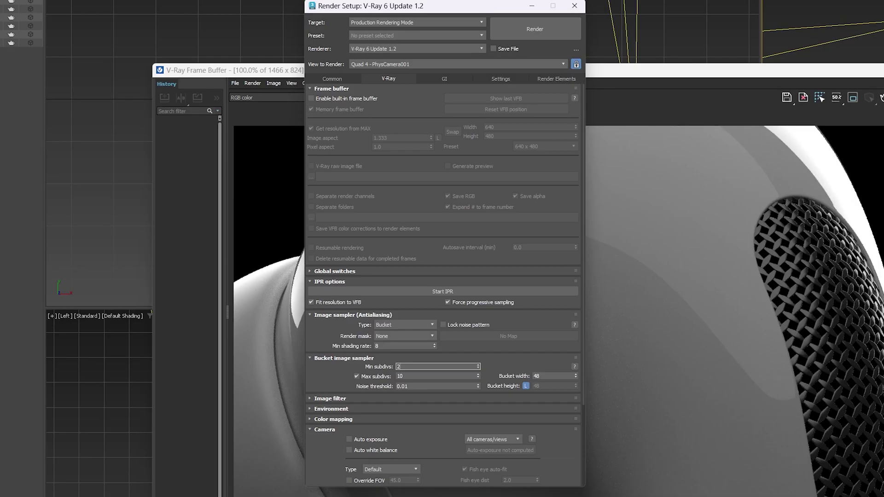
pyautogui.press('Return')
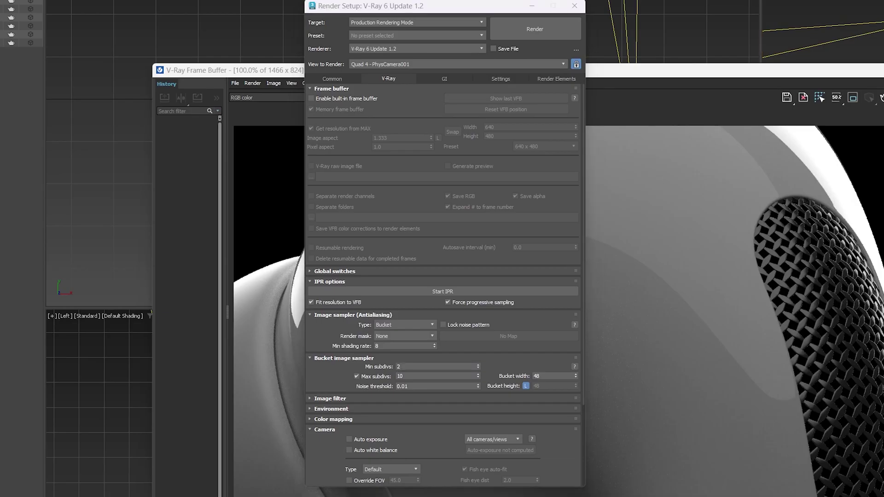
pyautogui.hotkey('shift', 'q')
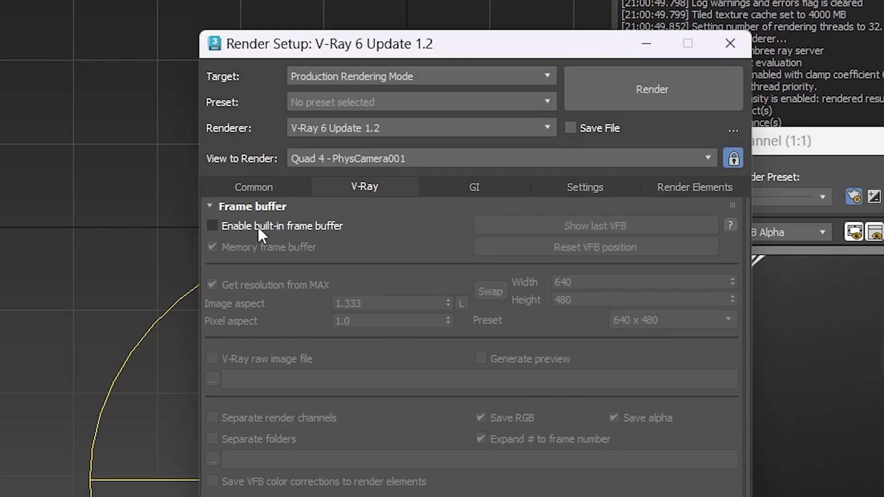
# Enable the built-in V-Ray frame buffer, render the camera view again and examine the mesh grille up close
pyautogui.click(272, 226)
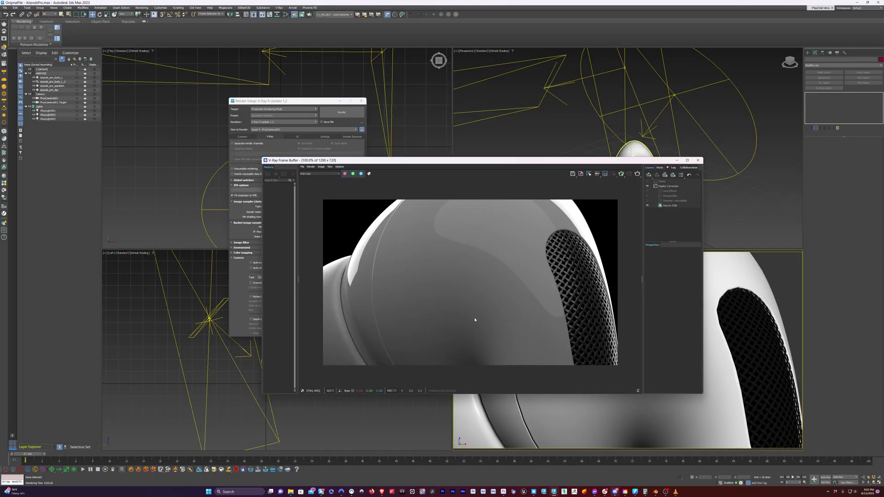
pyautogui.scroll(2, 591, 290)
pyautogui.scroll(-2, 596, 290)
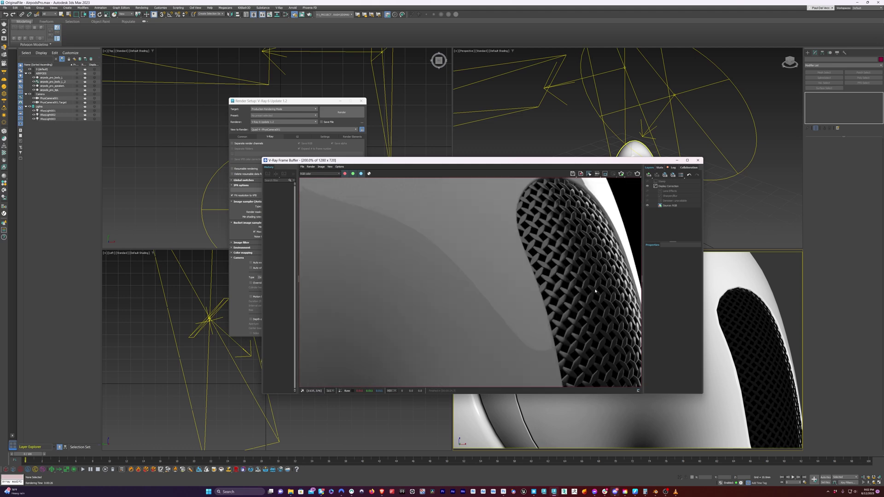
# Add a VRayDenoiser render element, render the camera view and inspect the shell surface and grille in the denoised image
pyautogui.click(344, 138)
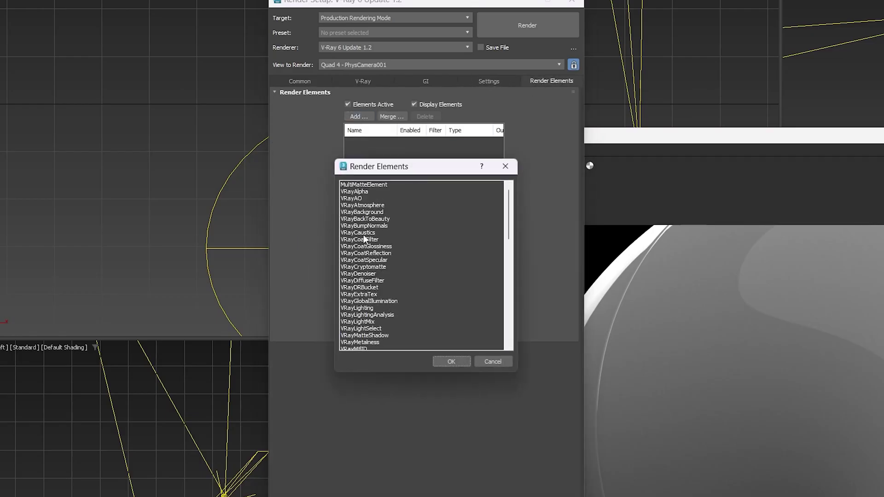
pyautogui.click(371, 274)
pyautogui.click(451, 361)
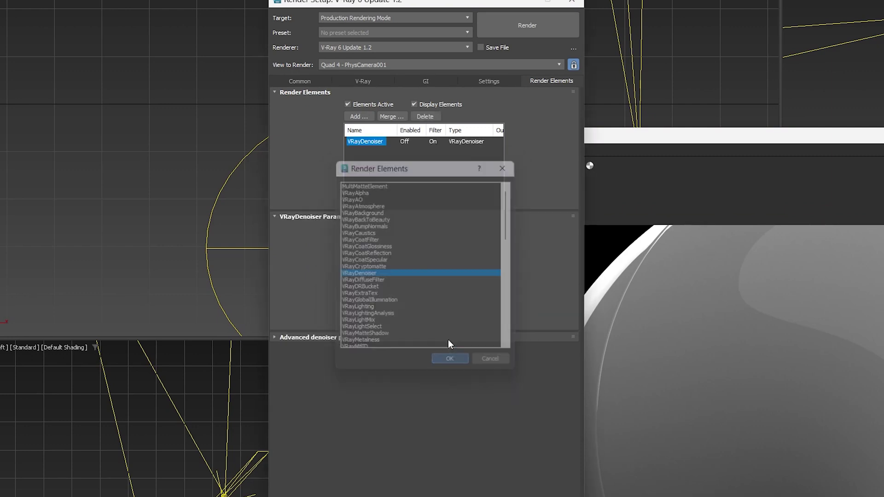
pyautogui.click(361, 302)
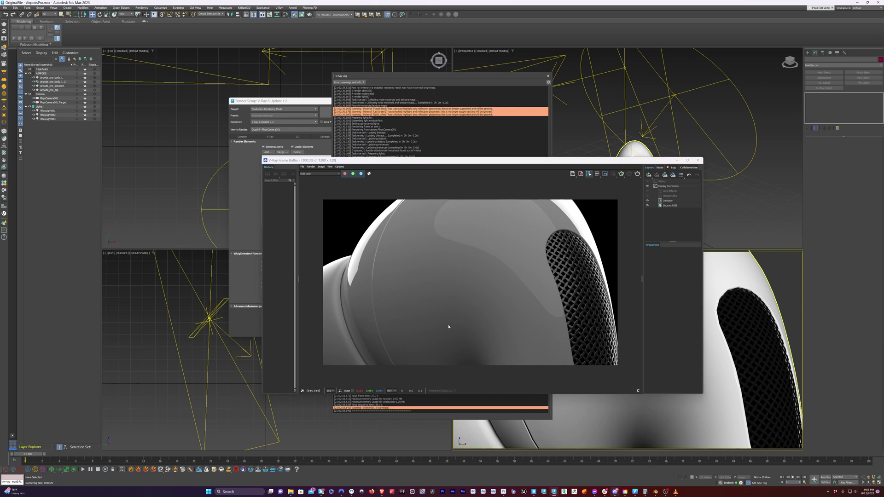
pyautogui.scroll(4, 447, 323)
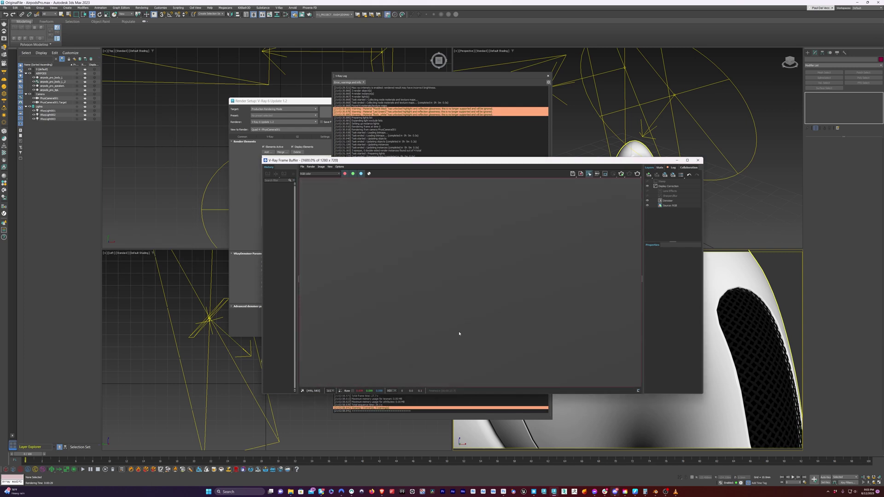
pyautogui.scroll(-2, 475, 345)
pyautogui.scroll(1, 493, 292)
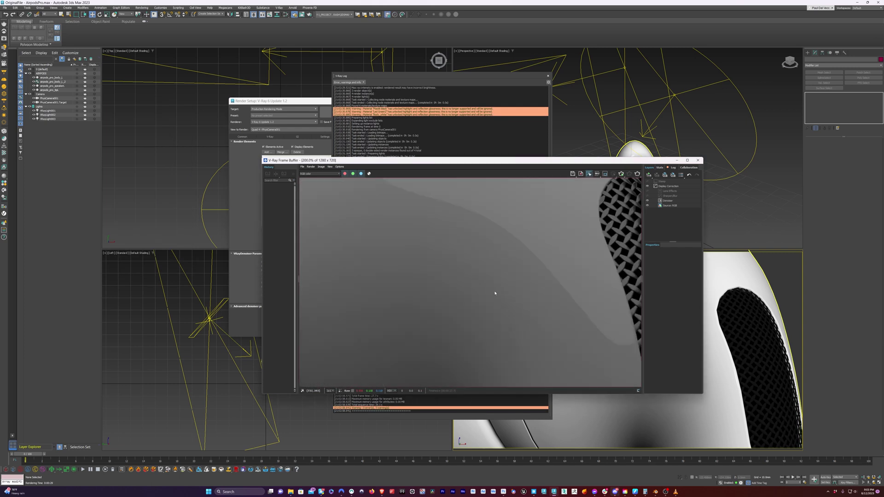
pyautogui.scroll(-2, 514, 287)
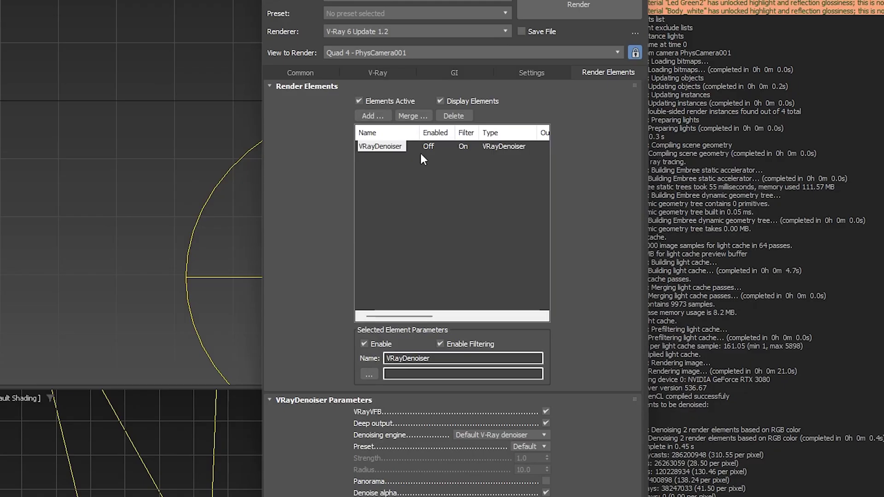
# Add one more V-Ray render element alongside VRayDenoiser
pyautogui.click(373, 116)
pyautogui.scroll(-8, 397, 294)
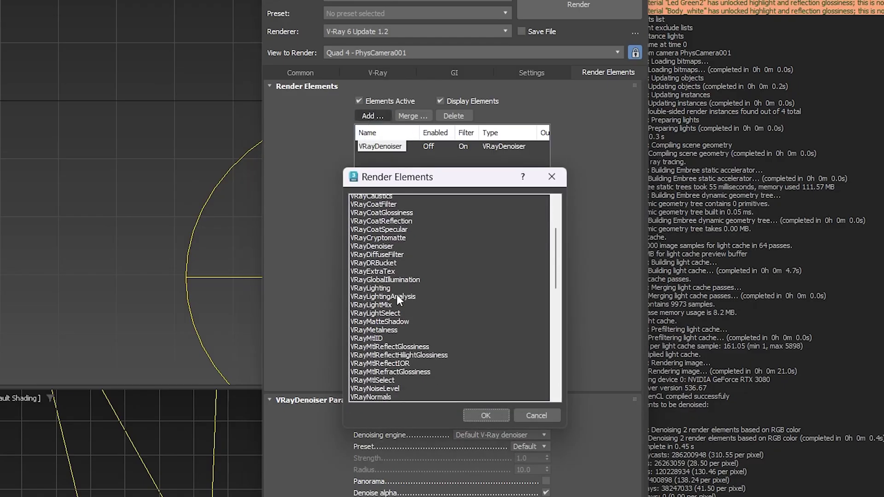
pyautogui.scroll(-10, 402, 341)
pyautogui.click(391, 375)
pyautogui.click(486, 415)
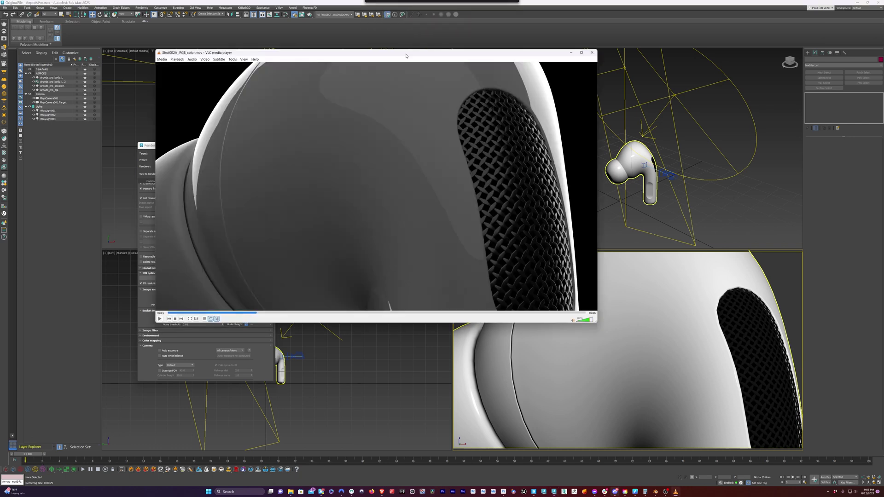
# Play and scrub the reference clip in VLC media player to study its camera movement
pyautogui.moveTo(406, 55); pyautogui.dragTo(447, 78)
pyautogui.click(199, 342)
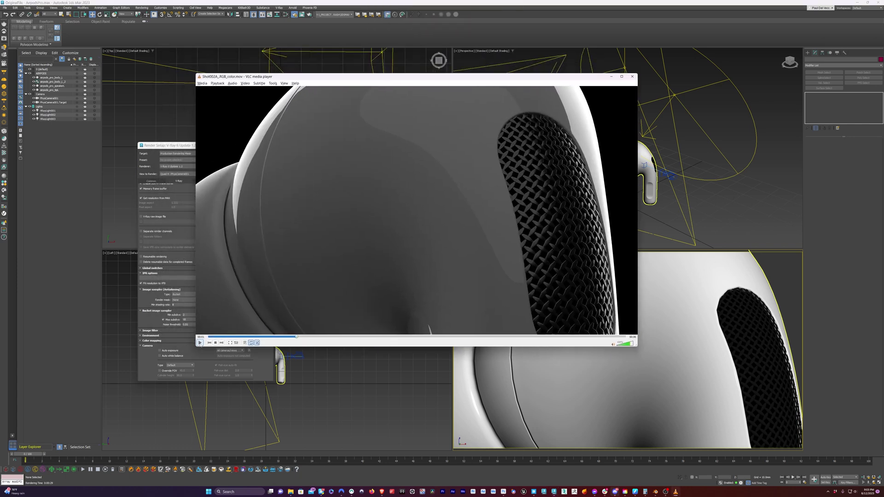
pyautogui.click(201, 344)
pyautogui.moveTo(300, 337); pyautogui.dragTo(240, 337)
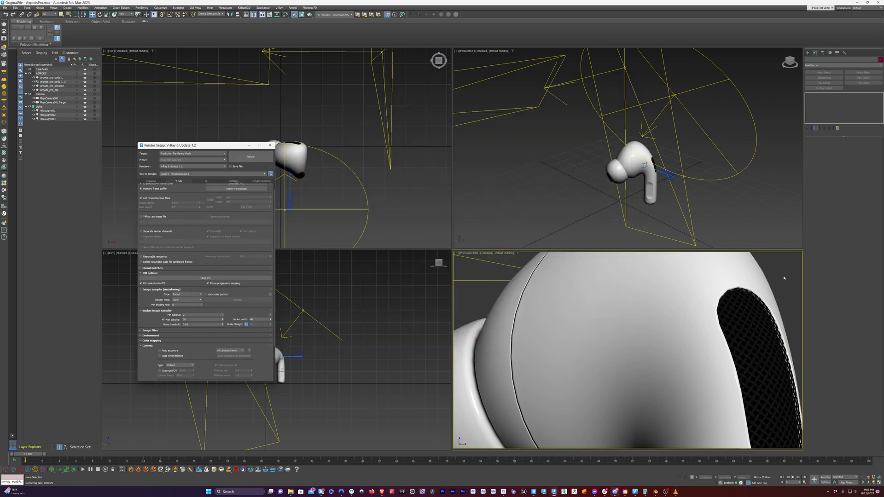
# Set the animation's frame rate to Film in the time configuration
pyautogui.click(804, 482)
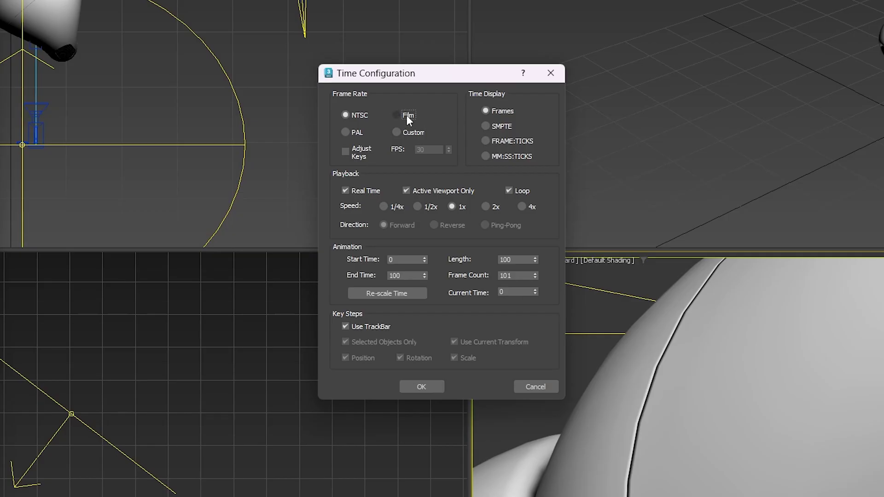
pyautogui.click(407, 115)
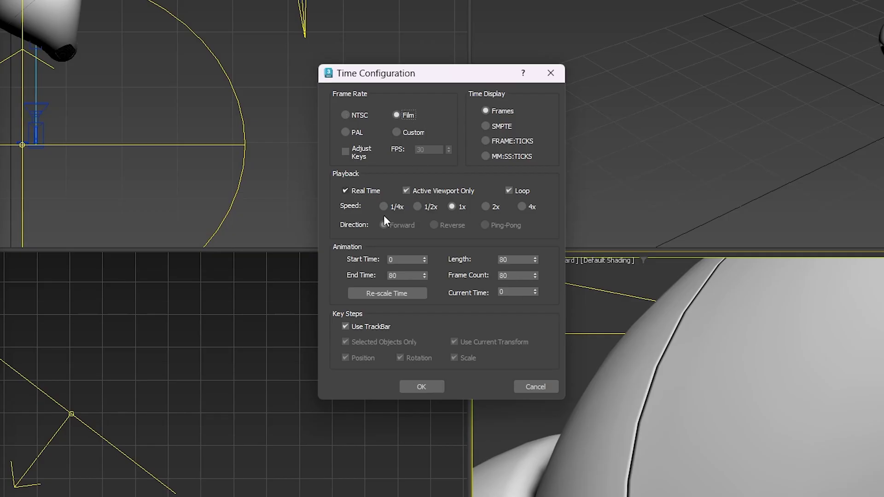
pyautogui.click(397, 133)
pyautogui.doubleClick(428, 150)
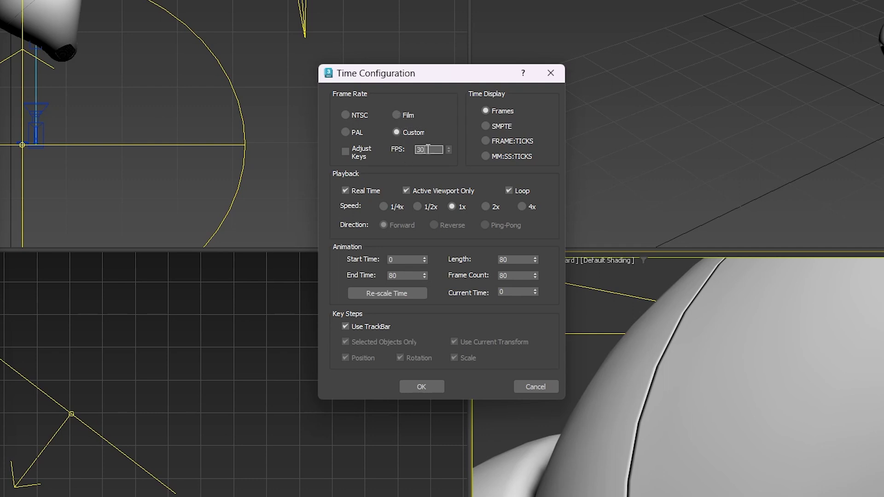
pyautogui.click(408, 115)
pyautogui.click(427, 388)
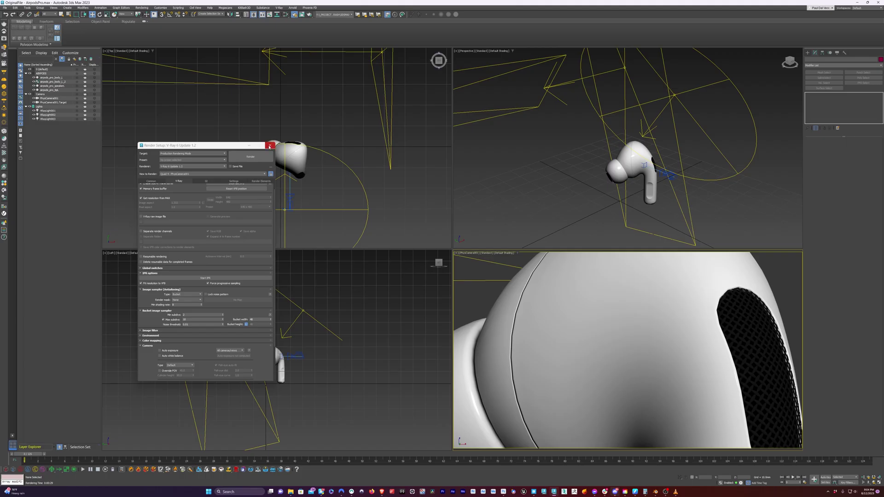
# With Auto Key on, move the camera and its target slightly down at frame 80 and play back the animation
pyautogui.click(269, 146)
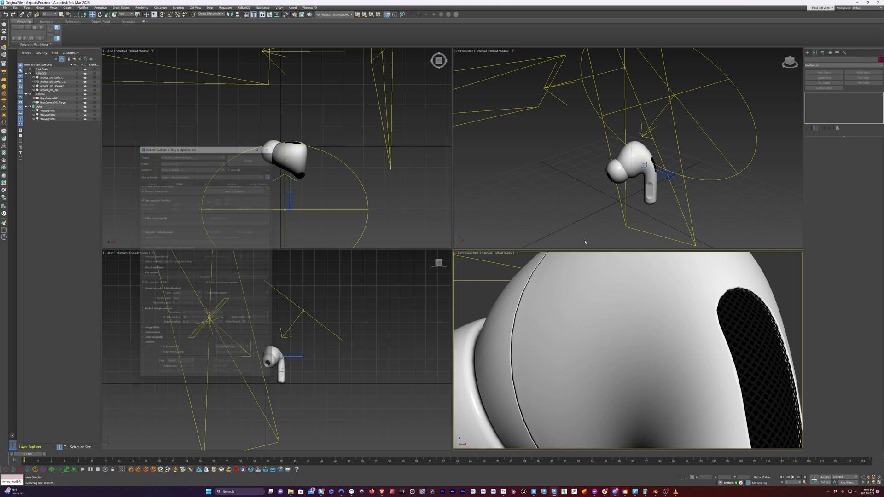
pyautogui.click(652, 173)
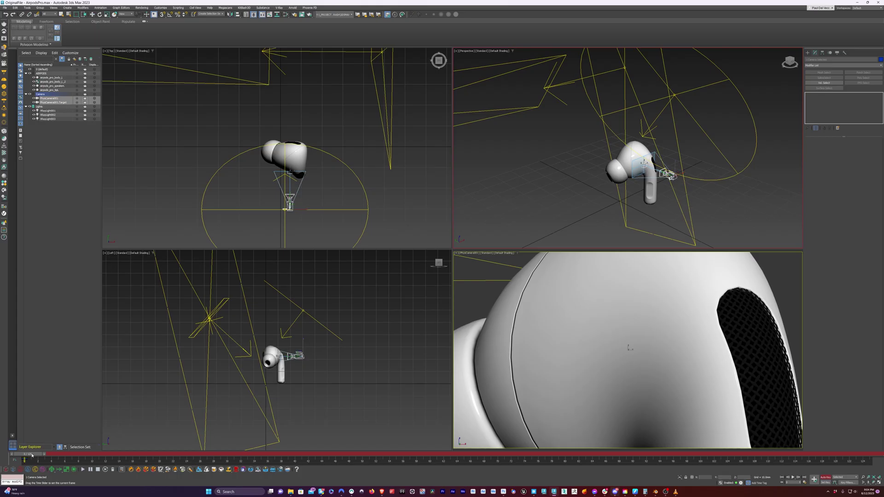
pyautogui.moveTo(27, 455); pyautogui.dragTo(565, 462)
pyautogui.press('w')
pyautogui.scroll(5, 674, 206)
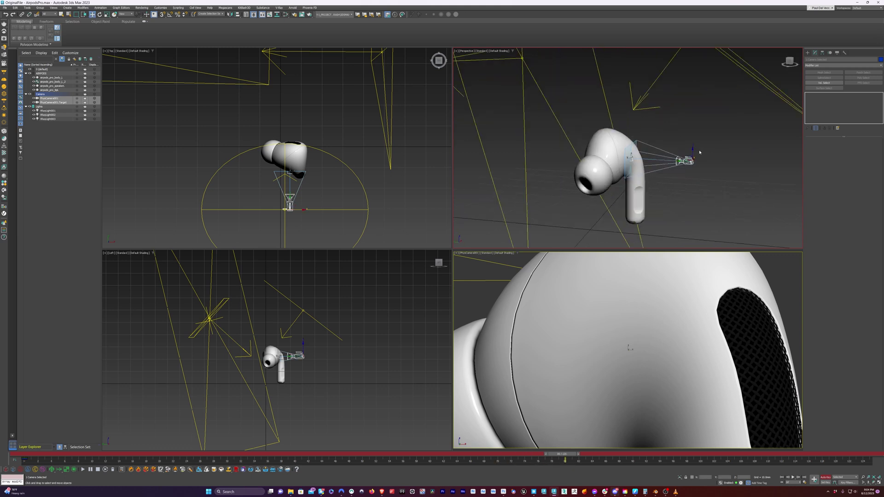
pyautogui.moveTo(692, 150); pyautogui.dragTo(692, 157)
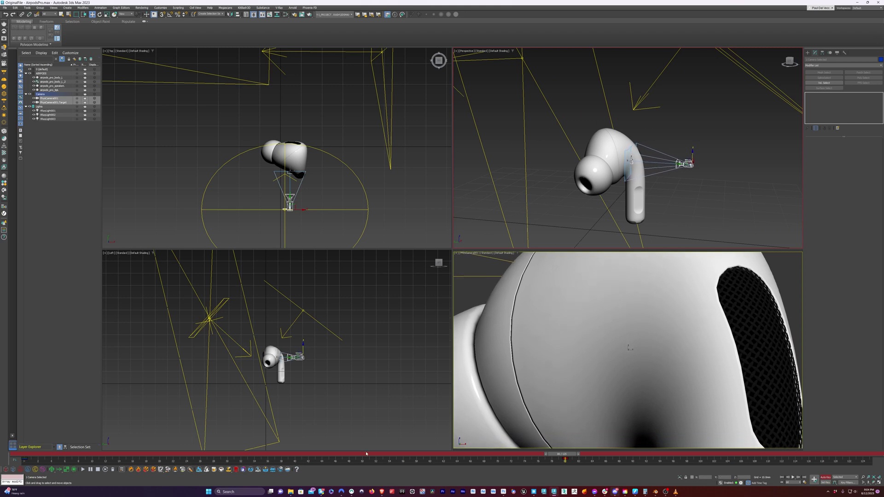
pyautogui.press('/')
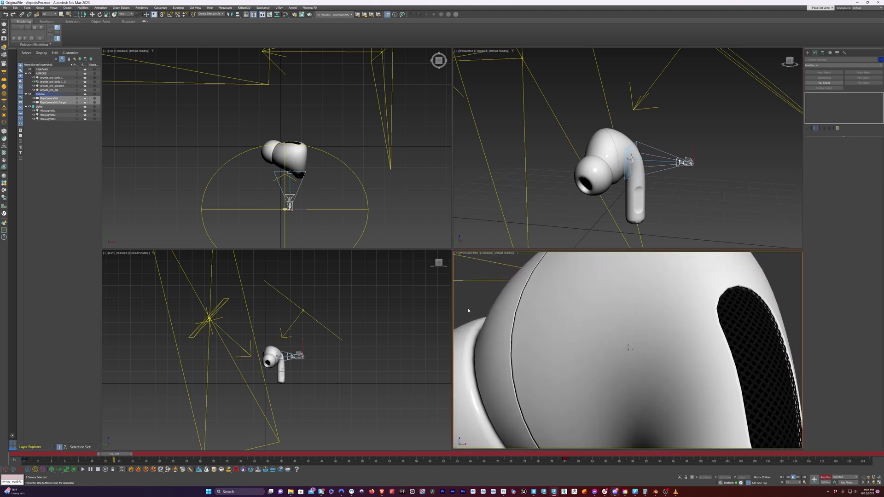
pyautogui.press('w')
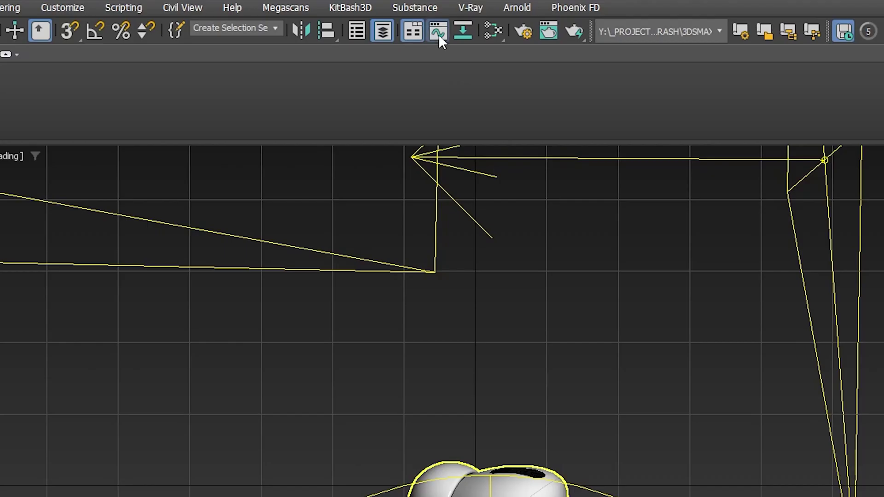
# In the Curve Editor, set the Z position keys of the camera and its target at frames 0 and 80 to linear tangents
pyautogui.click(438, 32)
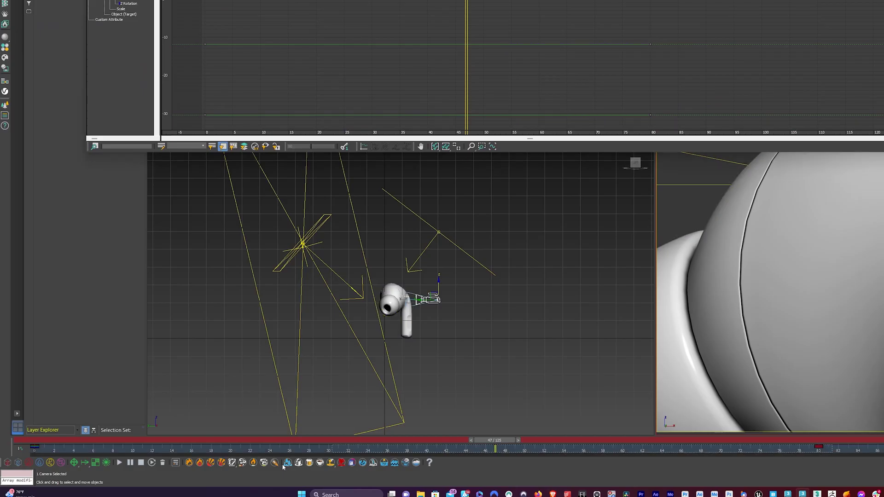
pyautogui.moveTo(10, 459); pyautogui.dragTo(9, 459)
pyautogui.moveTo(315, 142); pyautogui.dragTo(203, 179, button='middle')
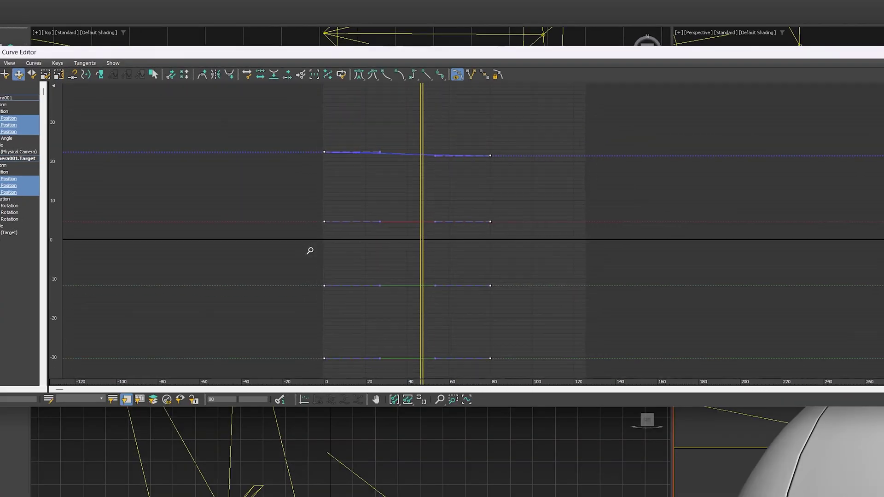
pyautogui.keyDown('ctrl'); pyautogui.keyDown('alt'); pyautogui.moveTo(215, 267); pyautogui.dragTo(203, 152, button='middle'); pyautogui.keyUp('alt'); pyautogui.keyUp('ctrl')
pyautogui.moveTo(488, 277); pyautogui.dragTo(616, 416, button='middle')
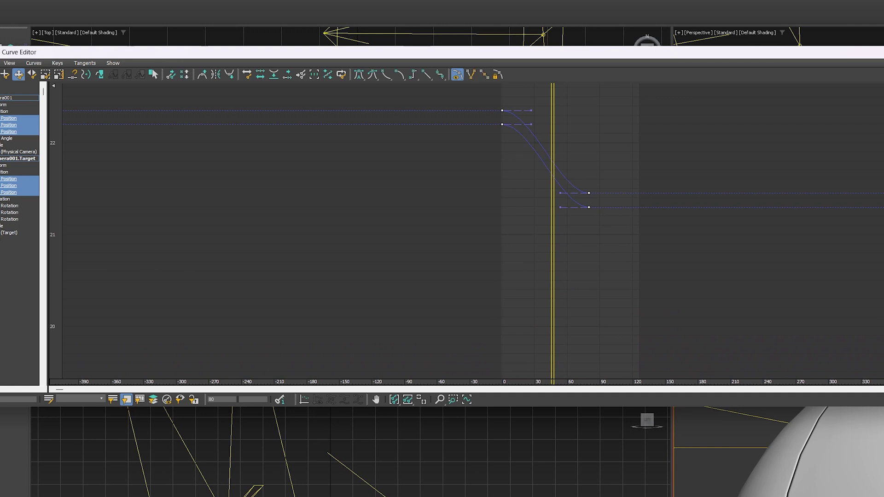
pyautogui.moveTo(649, 257); pyautogui.dragTo(645, 302, button='middle')
pyautogui.moveTo(468, 135); pyautogui.dragTo(611, 289)
pyautogui.keyDown('ctrl'); pyautogui.keyDown('alt'); pyautogui.moveTo(522, 278); pyautogui.dragTo(516, 341, button='middle'); pyautogui.keyUp('alt'); pyautogui.keyUp('ctrl')
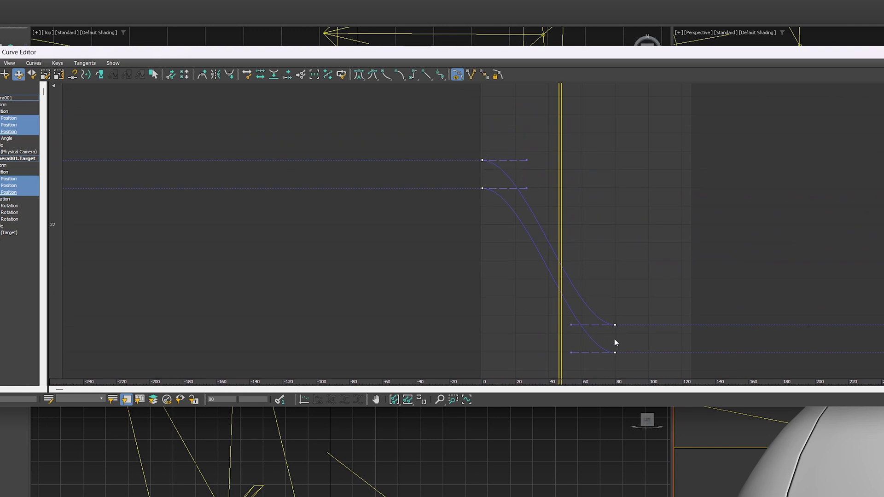
pyautogui.click(457, 147)
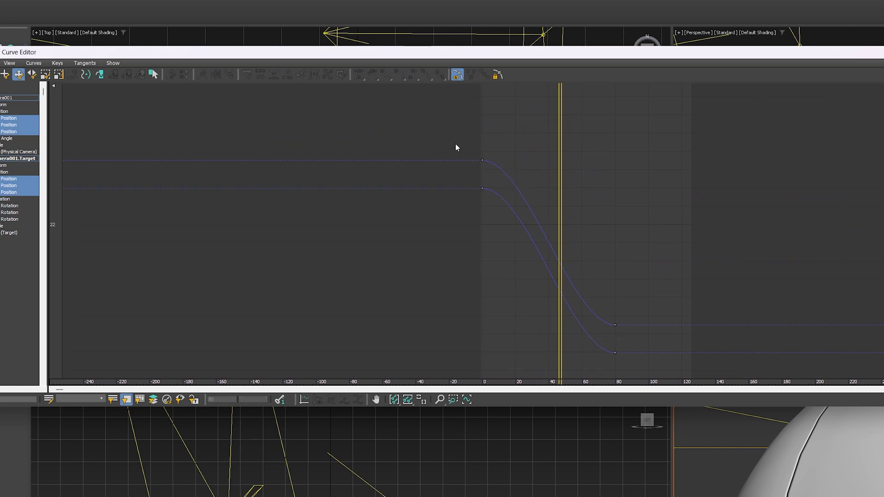
pyautogui.moveTo(646, 372); pyautogui.dragTo(647, 371)
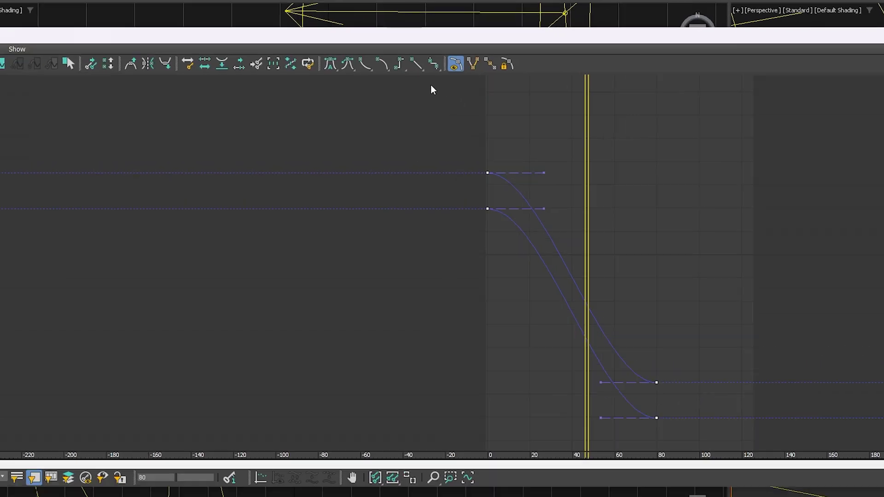
pyautogui.click(392, 40)
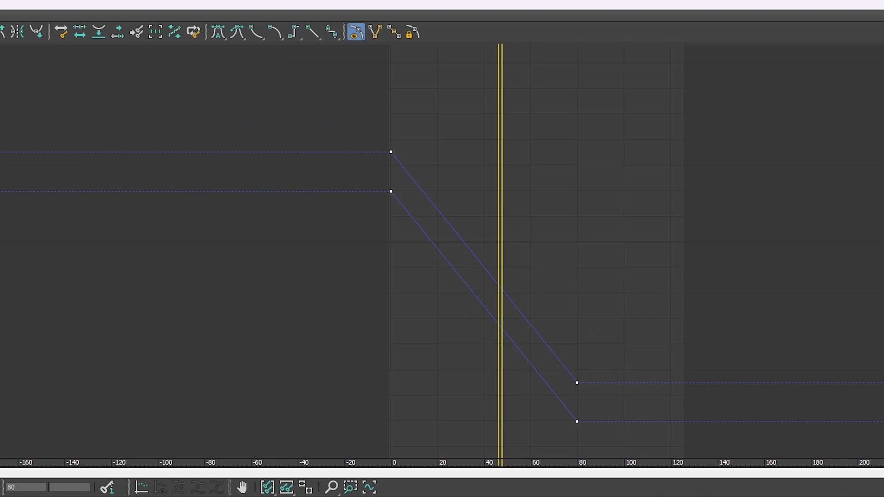
pyautogui.click(377, 131)
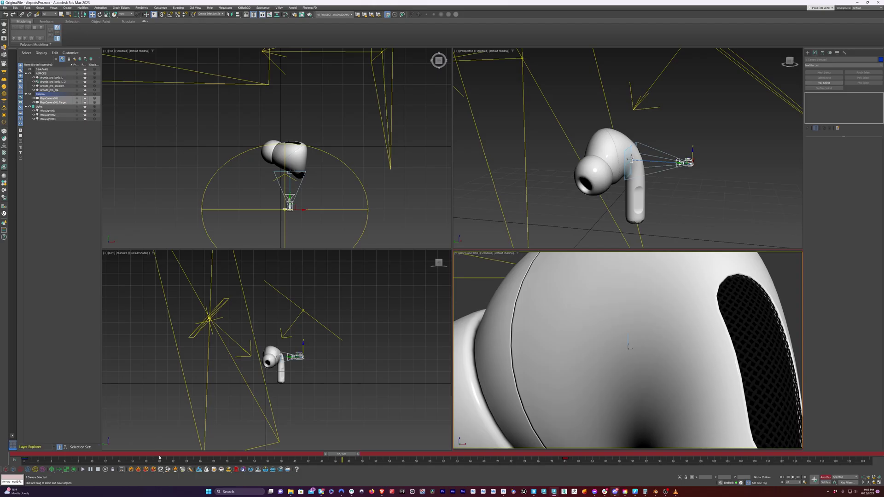
# Play back the camera animation from frame 0 in the camera view to check its speed
pyautogui.moveTo(159, 458); pyautogui.dragTo(23, 457)
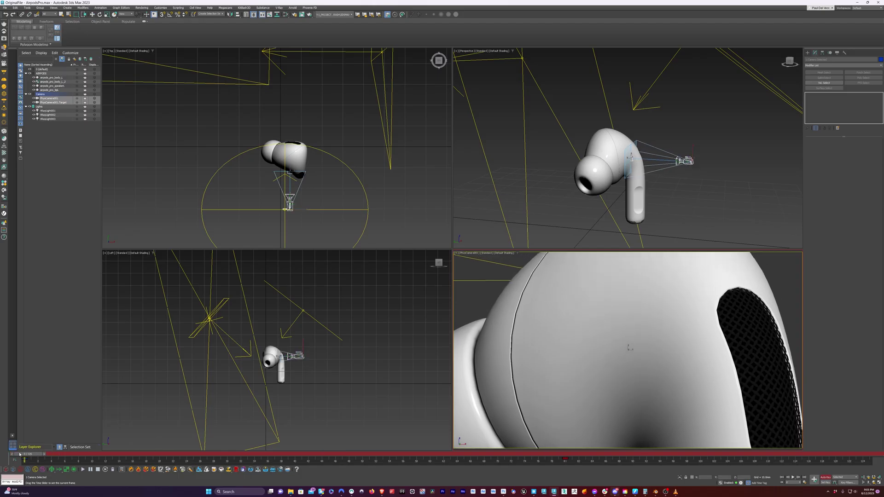
pyautogui.click(565, 460)
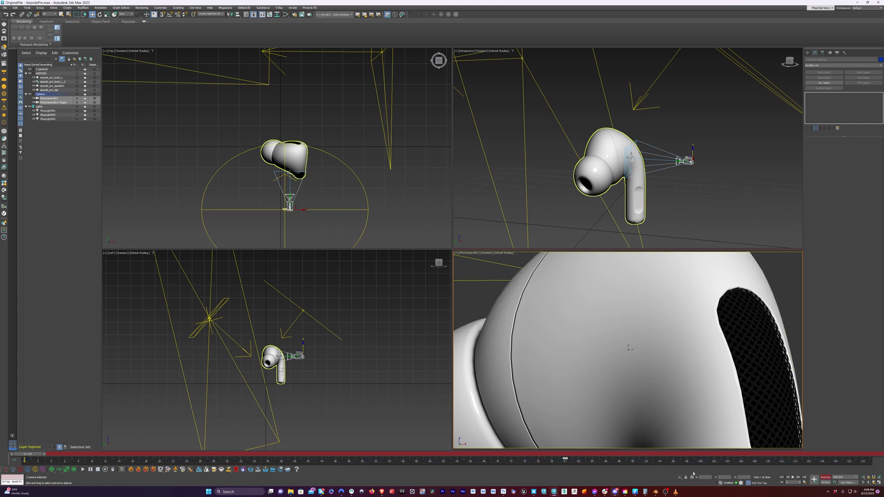
pyautogui.click(484, 303)
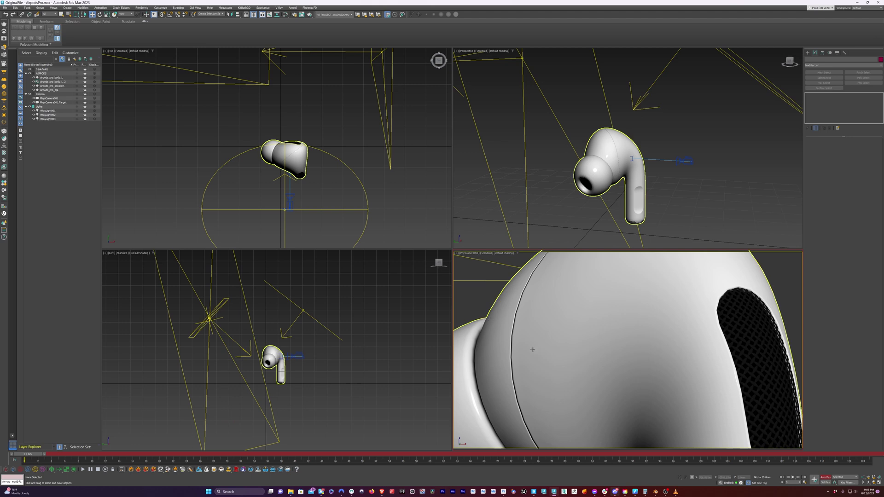
pyautogui.press('/')
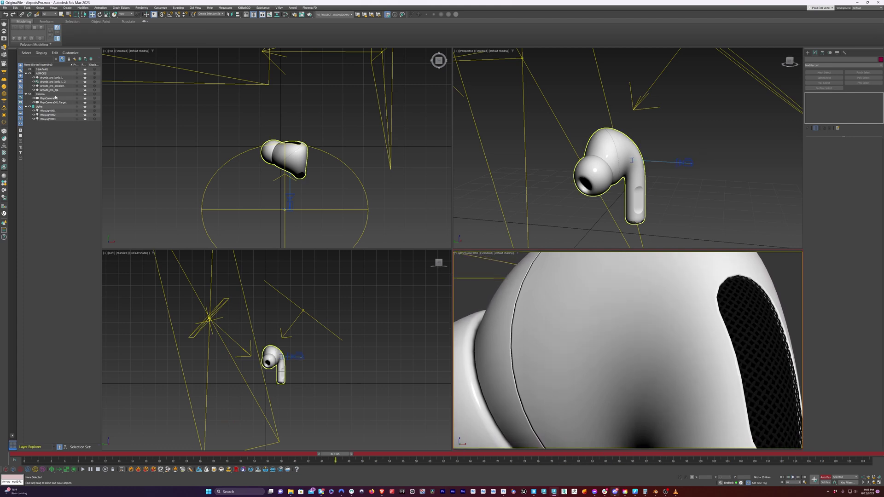
# Move the end keys of the camera and its target to frame 100 and turn off Auto Key
pyautogui.click(54, 98)
pyautogui.keyDown('ctrl'); pyautogui.click(52, 102); pyautogui.keyUp('ctrl')
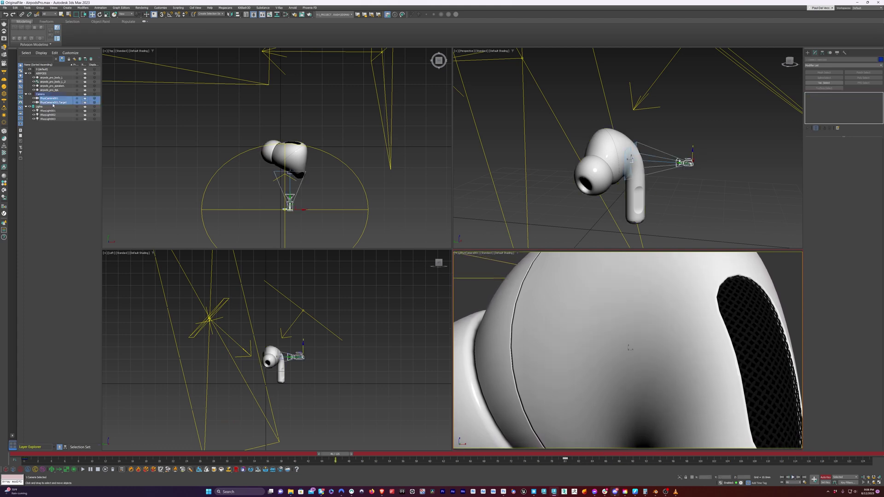
pyautogui.moveTo(565, 460); pyautogui.dragTo(696, 461)
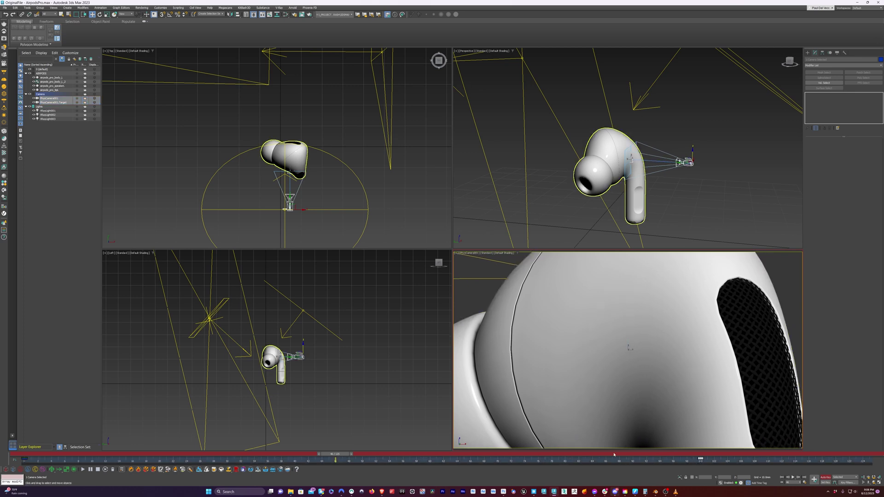
pyautogui.click(826, 478)
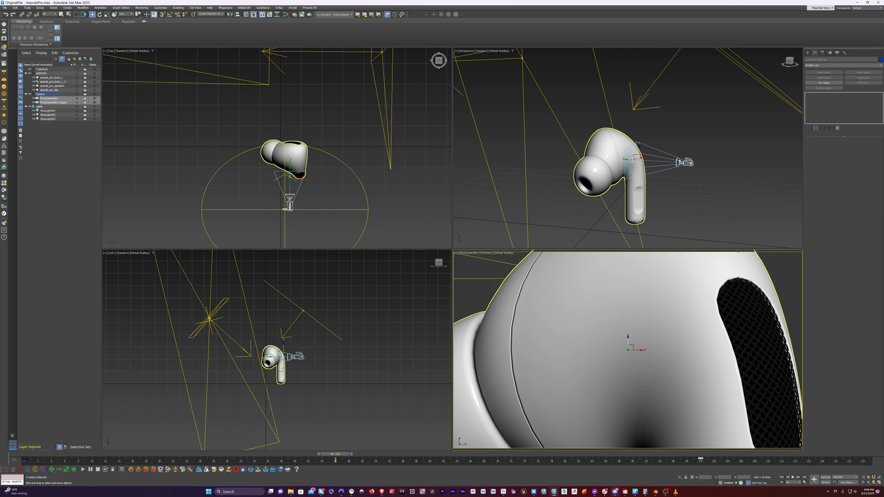
# Clear the selection and replay the retimed camera move from the first frame
pyautogui.click(777, 270)
pyautogui.press('Home')
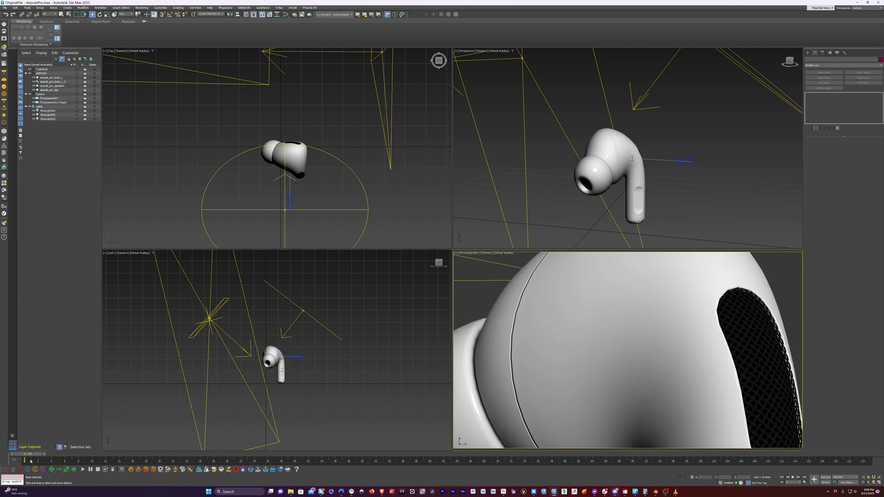
pyautogui.press('/')
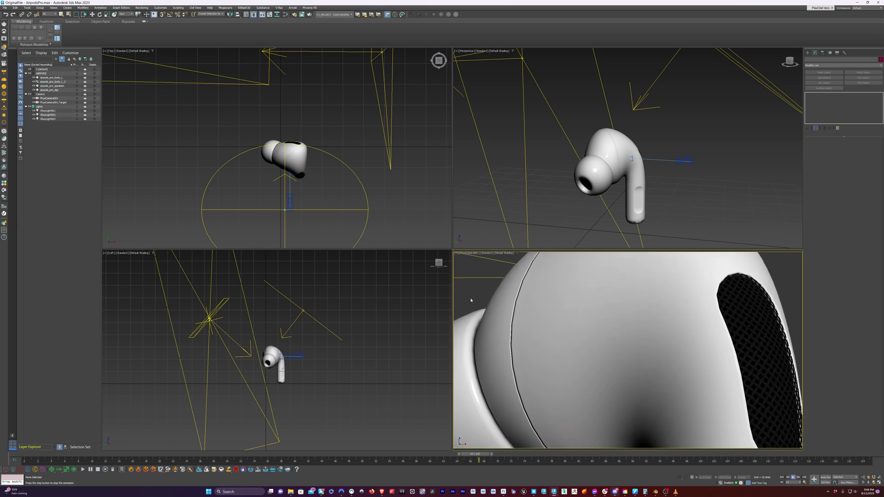
# Set the animation's end time to frame 100 in the time configuration
pyautogui.click(804, 483)
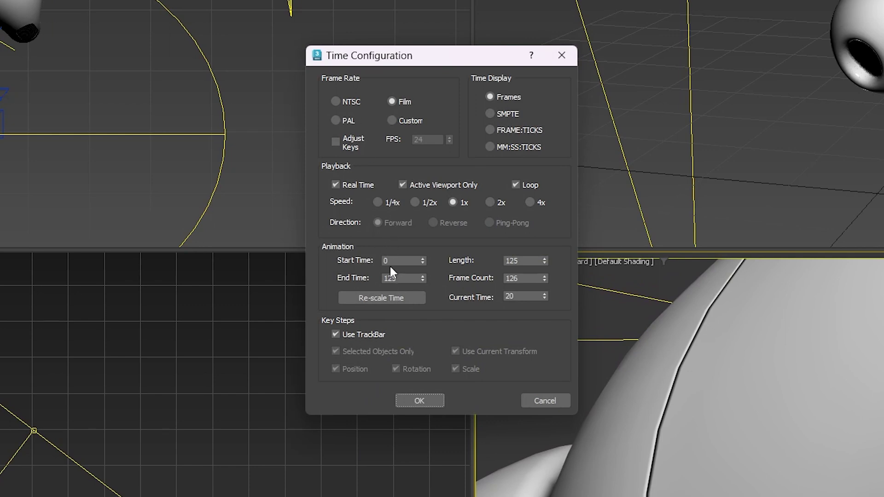
pyautogui.doubleClick(391, 278)
pyautogui.write('1')
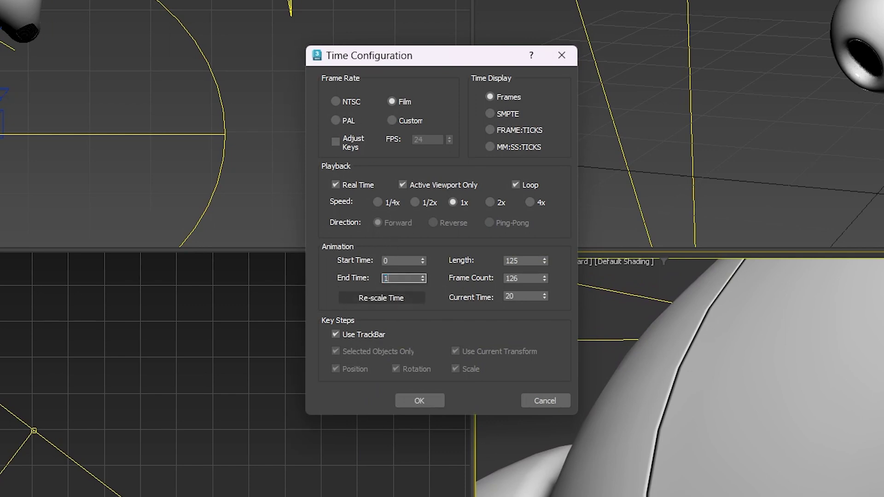
pyautogui.write('00')
pyautogui.click(420, 401)
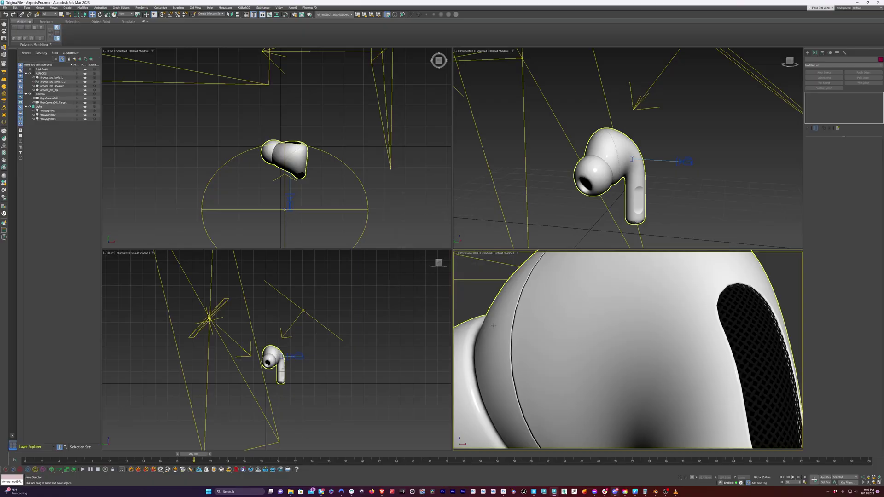
# In the render setup, set the time output to Active Time Segment and the range's end frame to 100
pyautogui.press('F10')
pyautogui.press('F10')
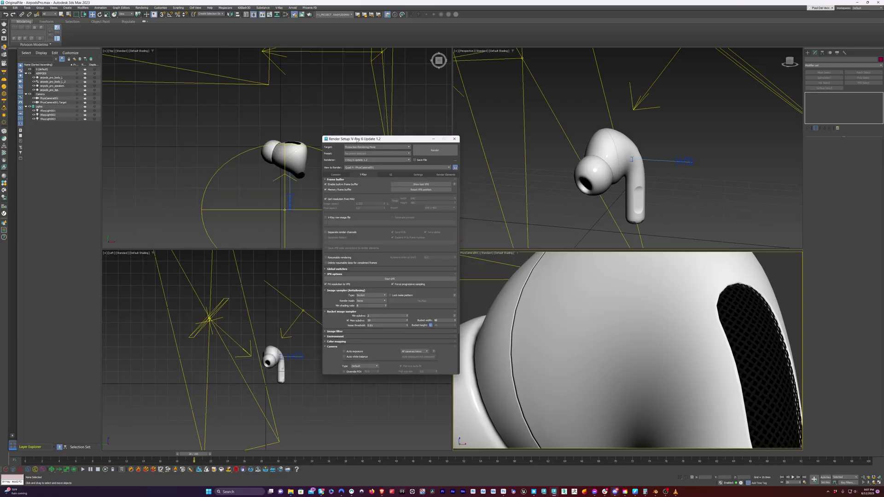
pyautogui.click(336, 175)
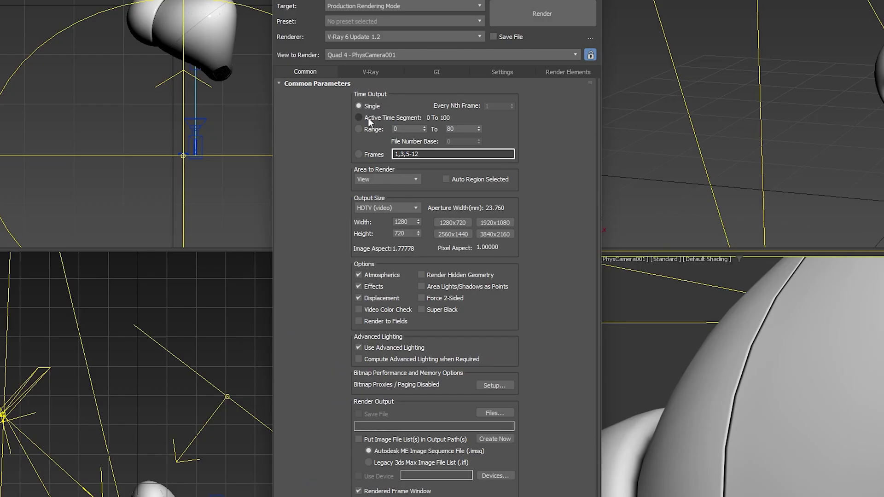
pyautogui.click(361, 194)
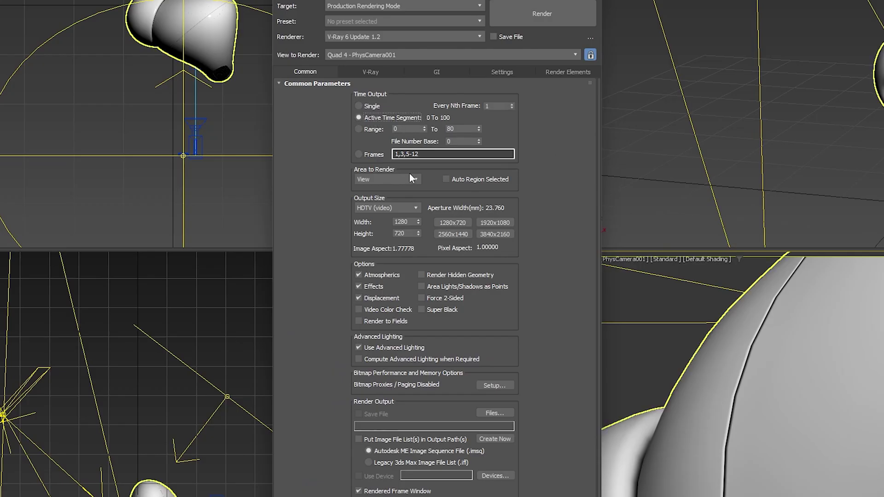
pyautogui.click(371, 129)
pyautogui.doubleClick(454, 129)
pyautogui.write('30')
pyautogui.press('Return')
pyautogui.write('100')
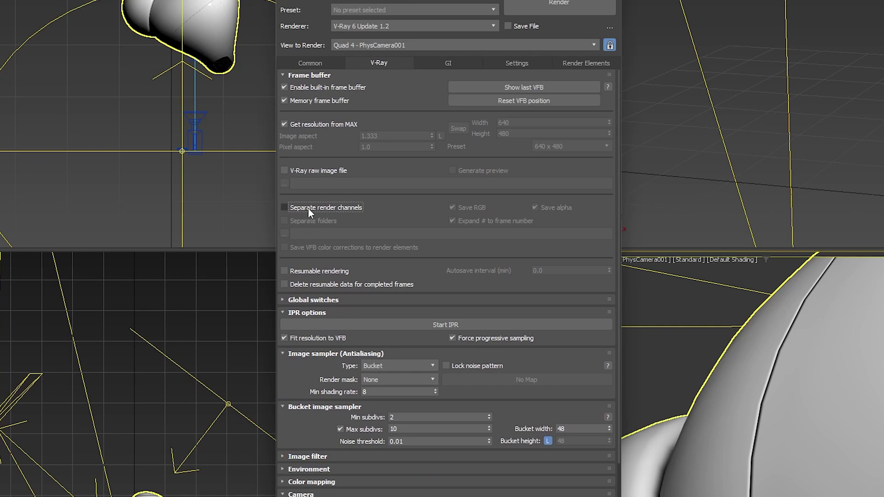
# Enable separate render channels in the V-Ray frame buffer settings and review the VRayZDepth render element's parameters
pyautogui.click(318, 208)
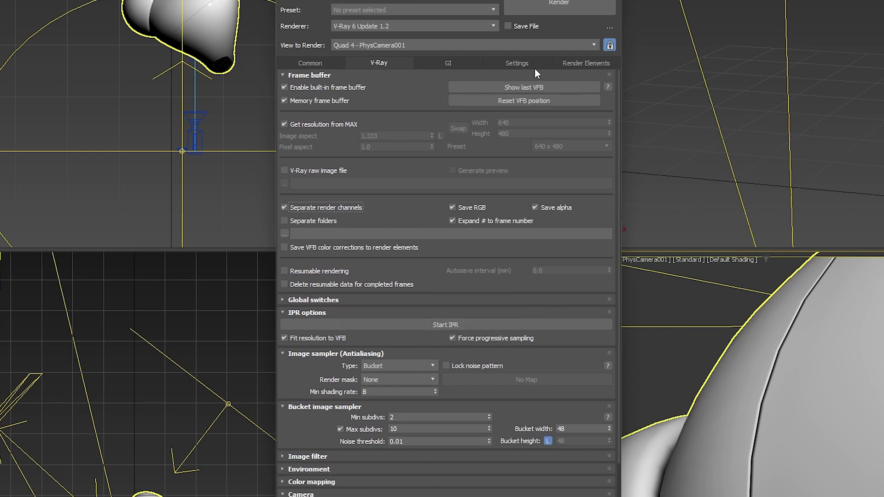
pyautogui.click(582, 63)
pyautogui.click(389, 139)
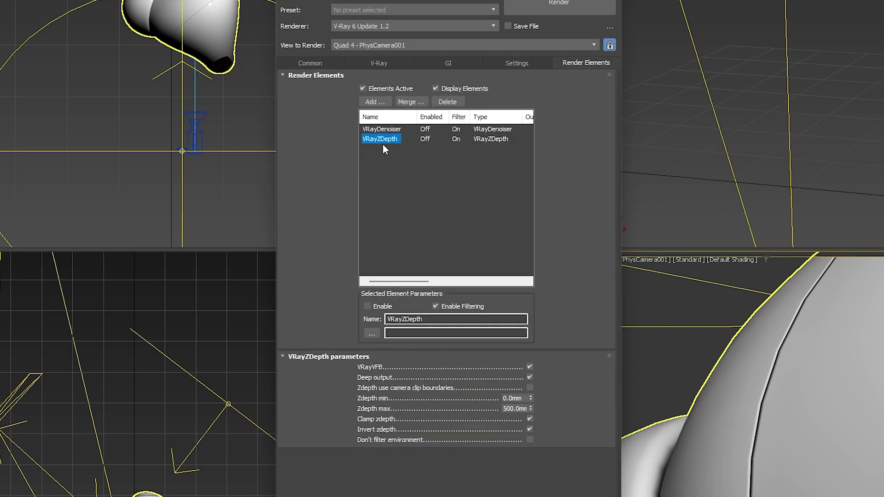
pyautogui.click(311, 63)
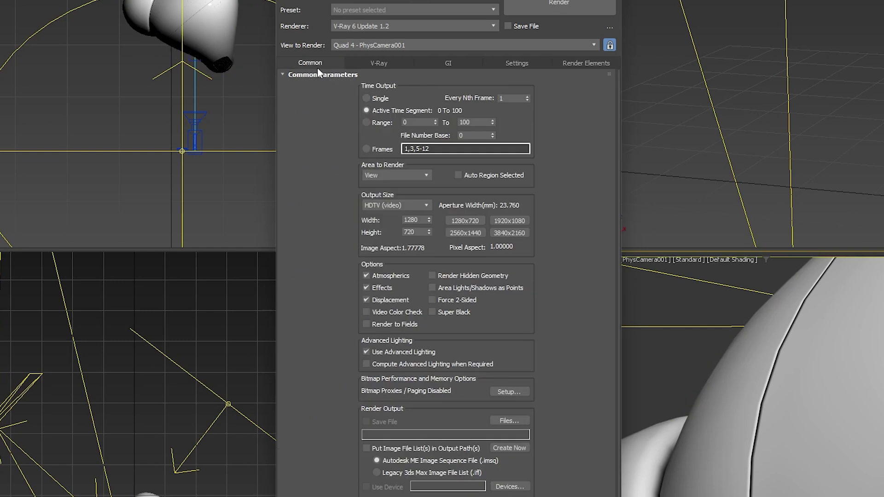
pyautogui.click(359, 65)
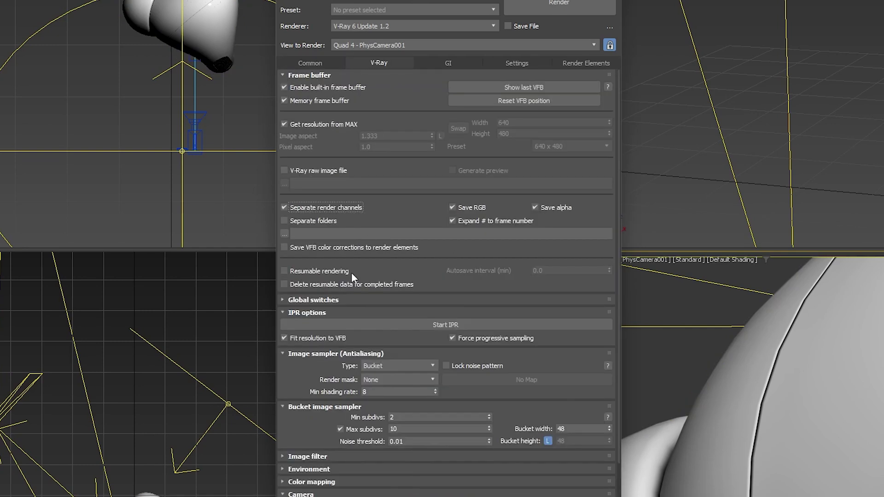
# Set the separate render channels' output to an OpenEXR image file named Airpods_Shot002_ in the z-Renders folder
pyautogui.click(283, 234)
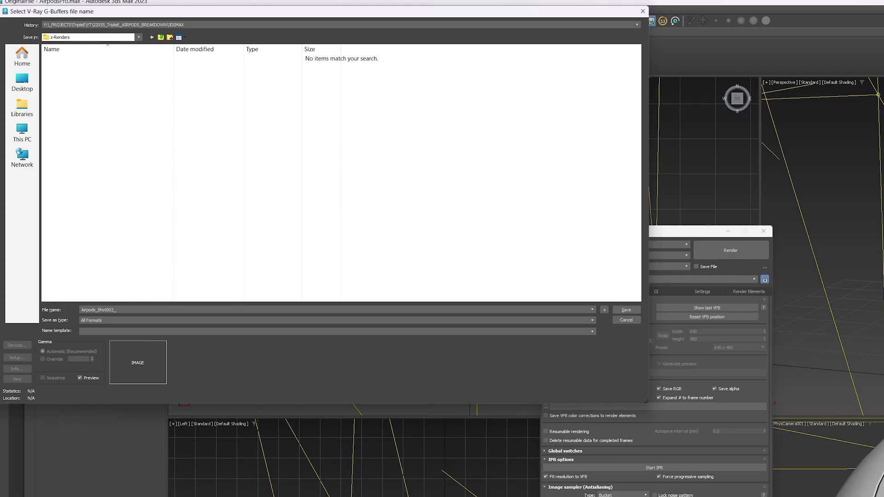
pyautogui.click(102, 321)
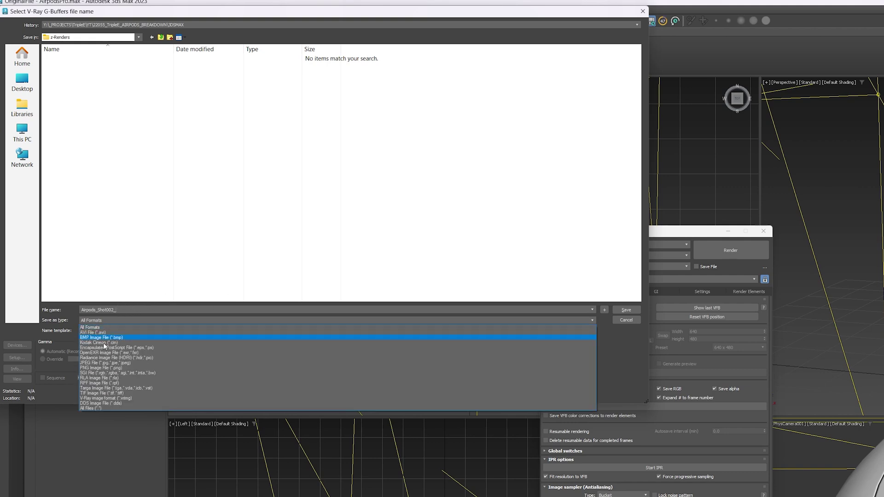
pyautogui.click(94, 352)
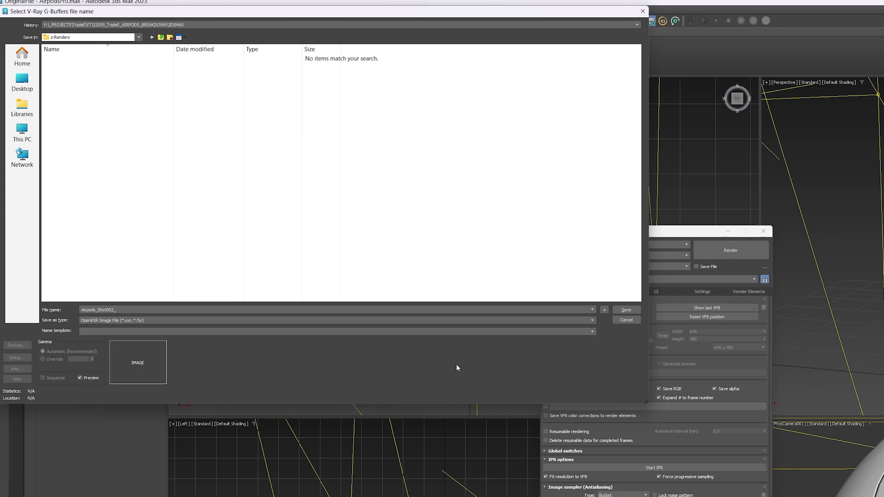
# Configure the OpenEXR main render output as Half Float (16 bits/Channel) with type RGBA
pyautogui.click(17, 358)
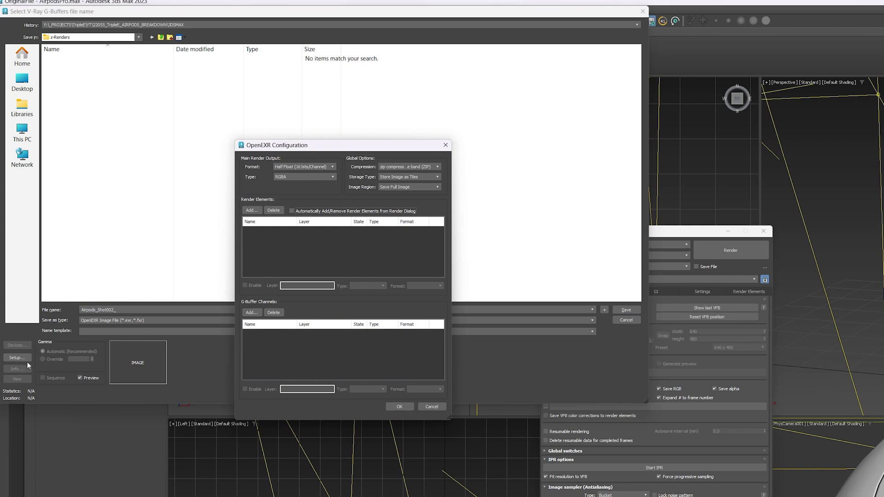
pyautogui.moveTo(309, 146); pyautogui.dragTo(410, 202)
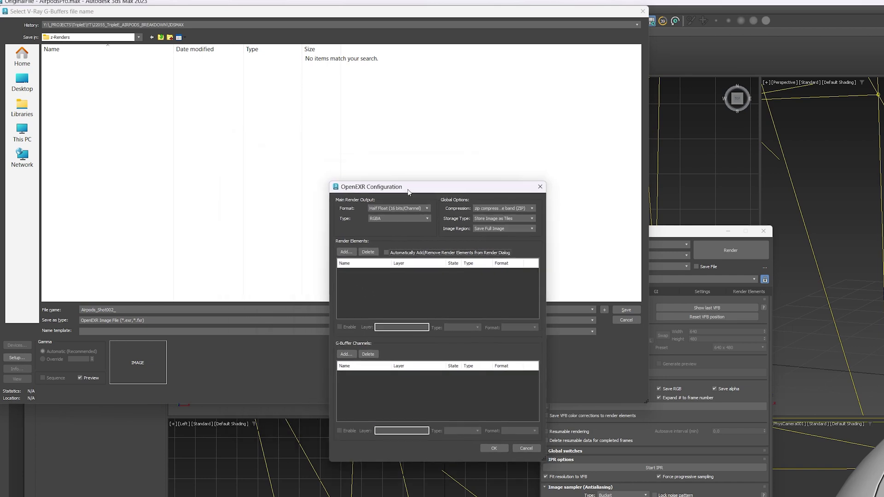
pyautogui.click(381, 75)
pyautogui.click(375, 92)
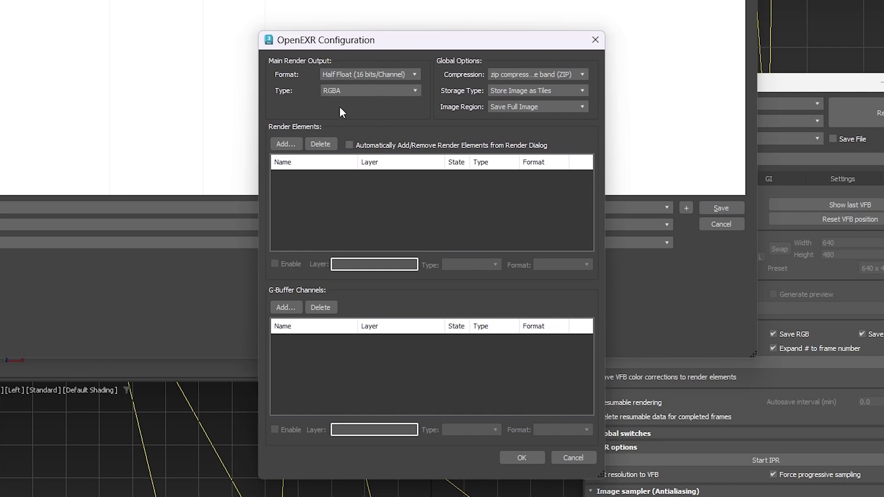
# Add the VRayDenoiser and VRayZDepth render elements to the OpenEXR configuration and enable both
pyautogui.click(286, 144)
pyautogui.click(300, 82)
pyautogui.keyDown('shift'); pyautogui.click(302, 90); pyautogui.keyUp('shift')
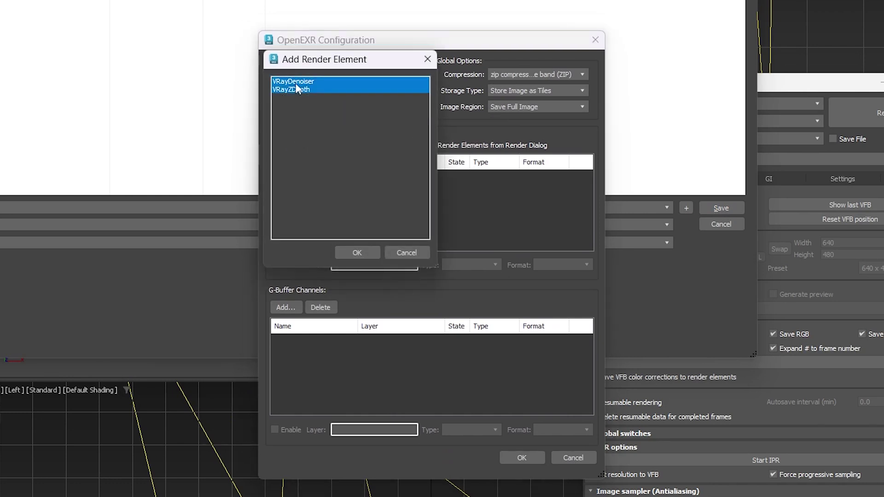
pyautogui.click(366, 251)
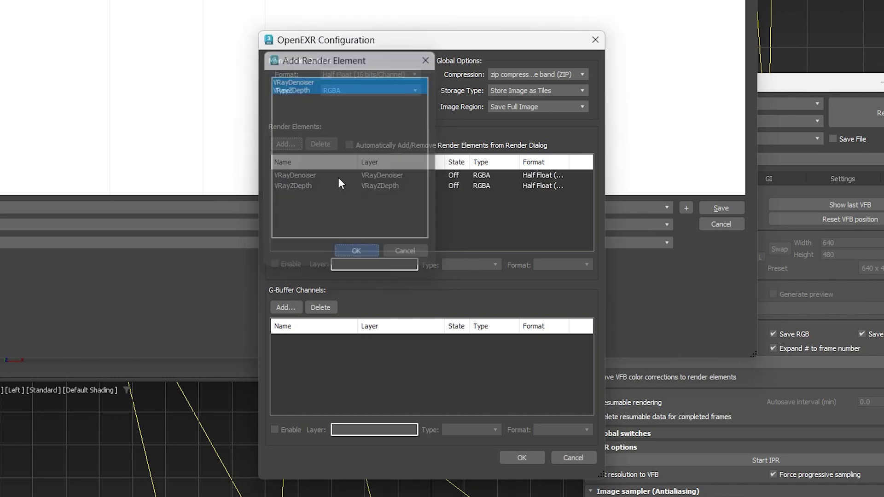
pyautogui.click(294, 175)
pyautogui.keyDown('shift'); pyautogui.click(293, 187); pyautogui.keyUp('shift')
pyautogui.click(274, 264)
pyautogui.keyDown('shift'); pyautogui.click(307, 186); pyautogui.keyUp('shift')
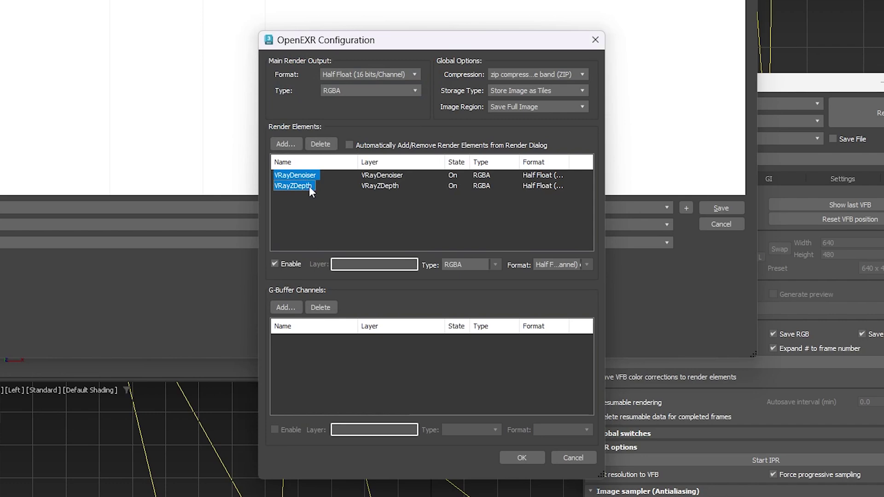
pyautogui.click(522, 457)
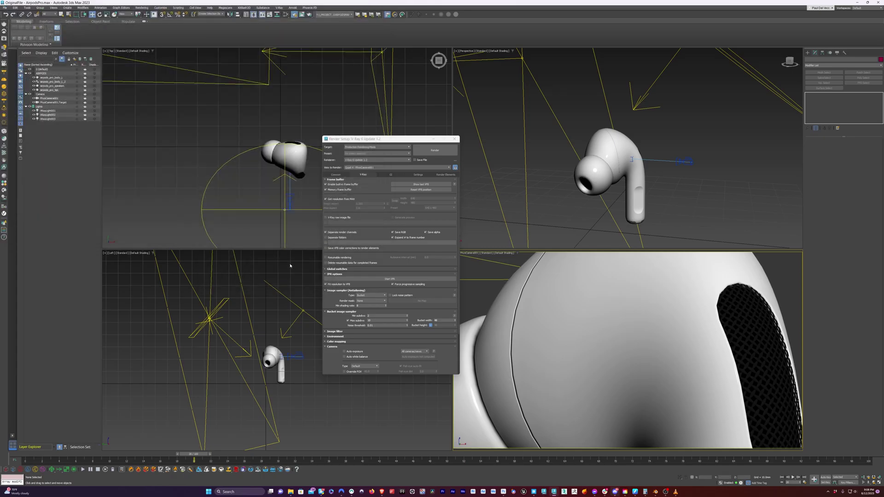